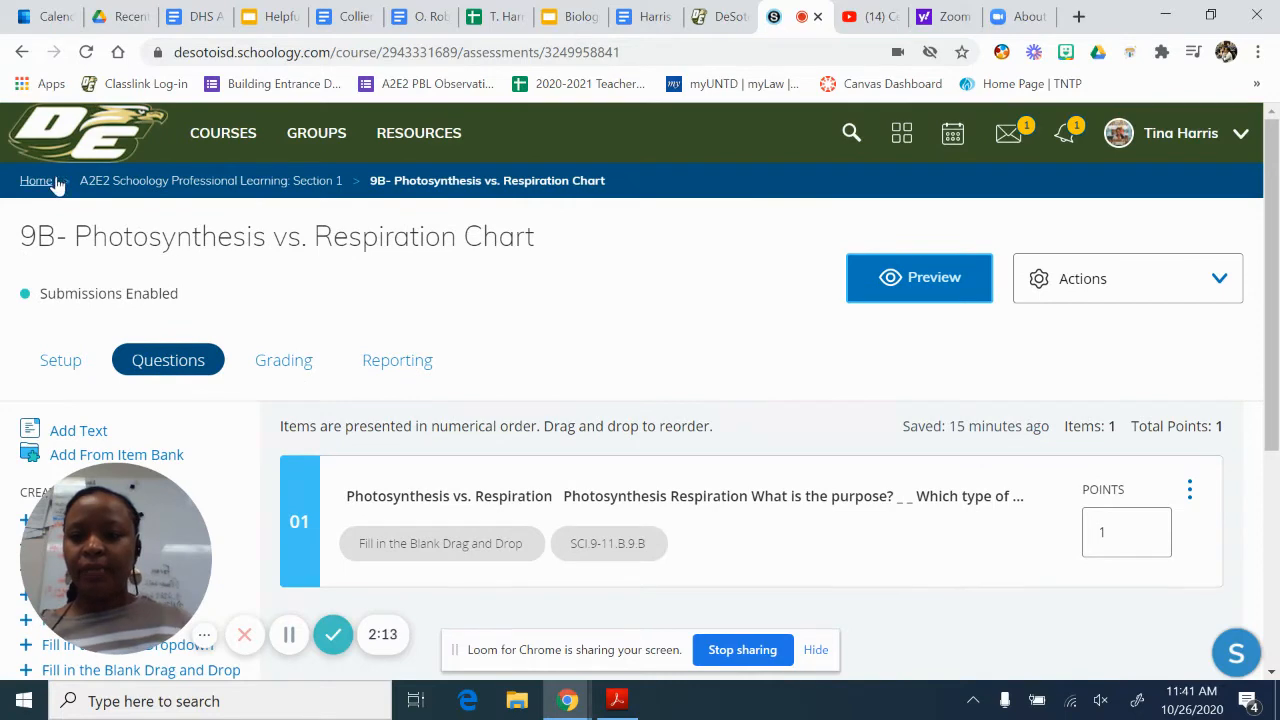
Step: Leave the current assessment and open the materials of the course "example course: Section 1"
{"action": "left_click", "coordinate": [197, 189]}
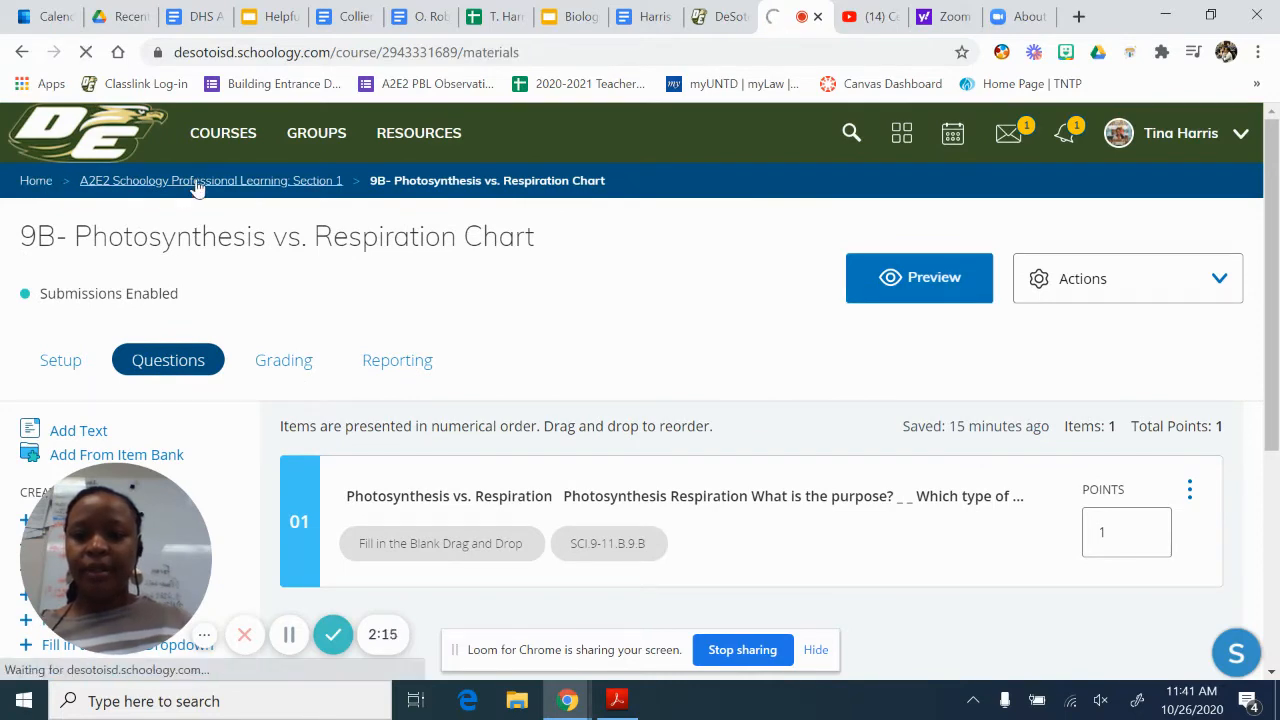
{"action": "left_click", "coordinate": [223, 133]}
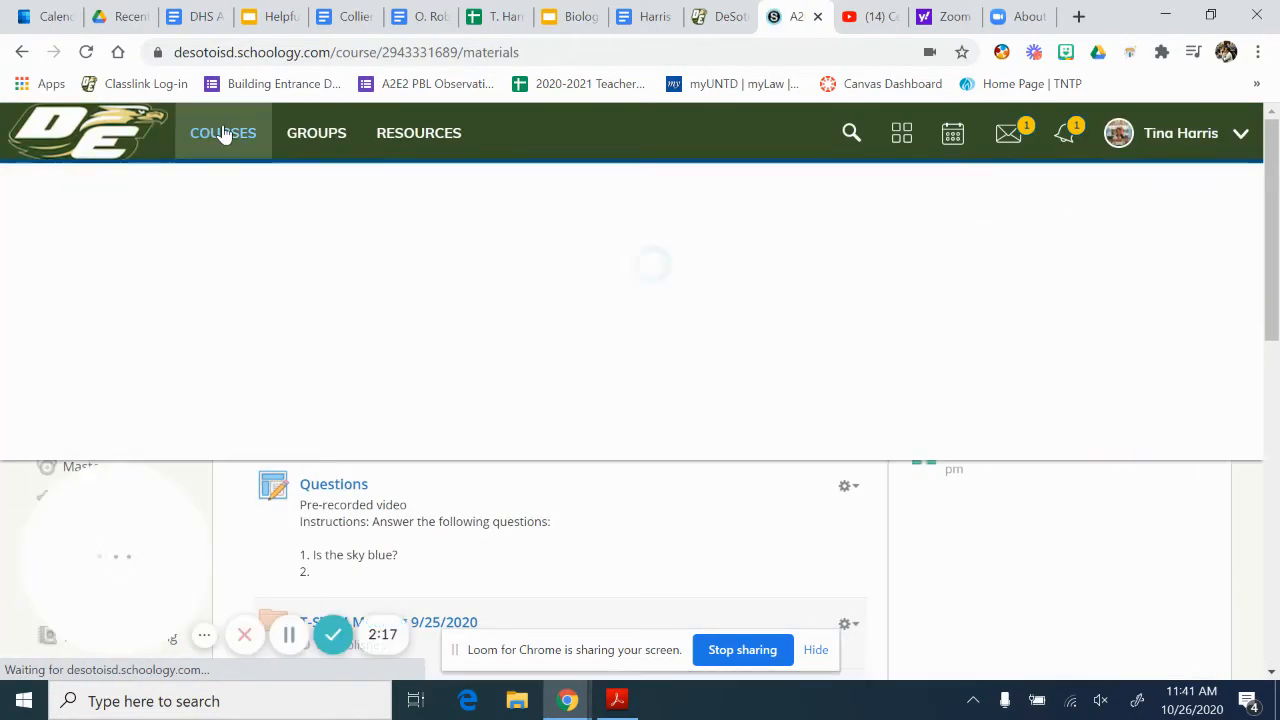
{"action": "scroll", "coordinate": [543, 488], "scroll_direction": "down", "scroll_amount": 2}
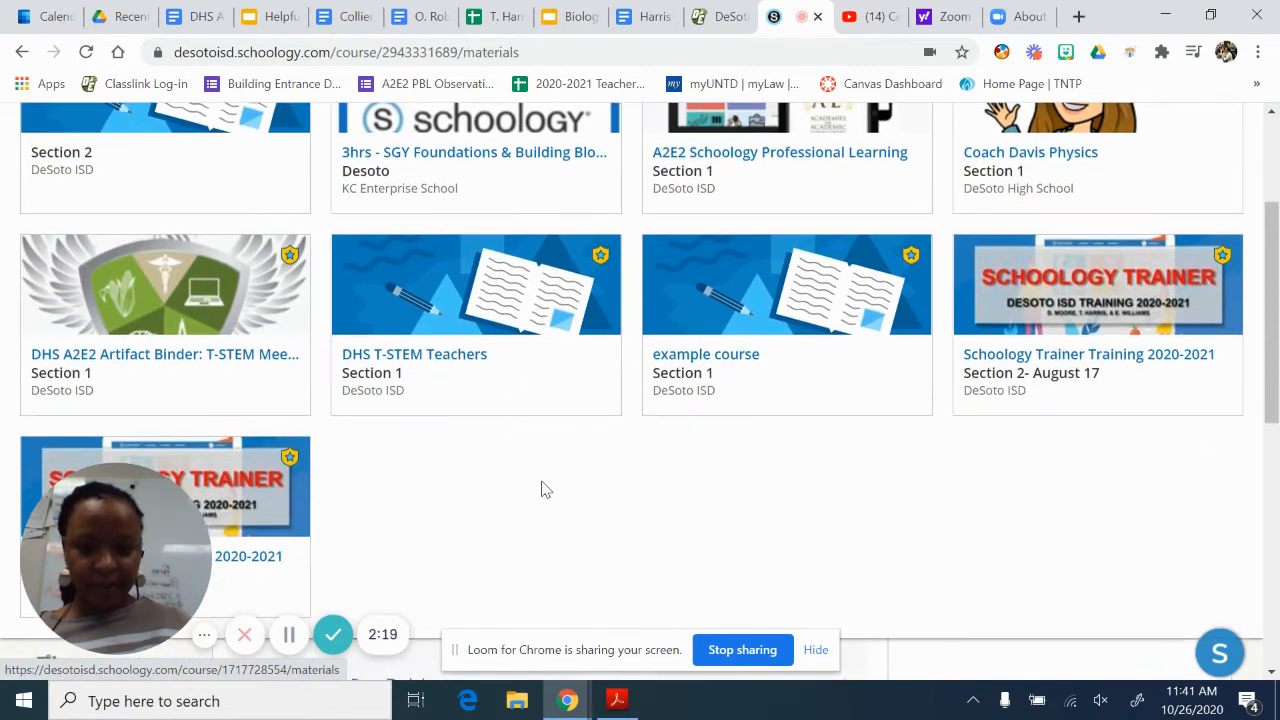
{"action": "left_click", "coordinate": [757, 370]}
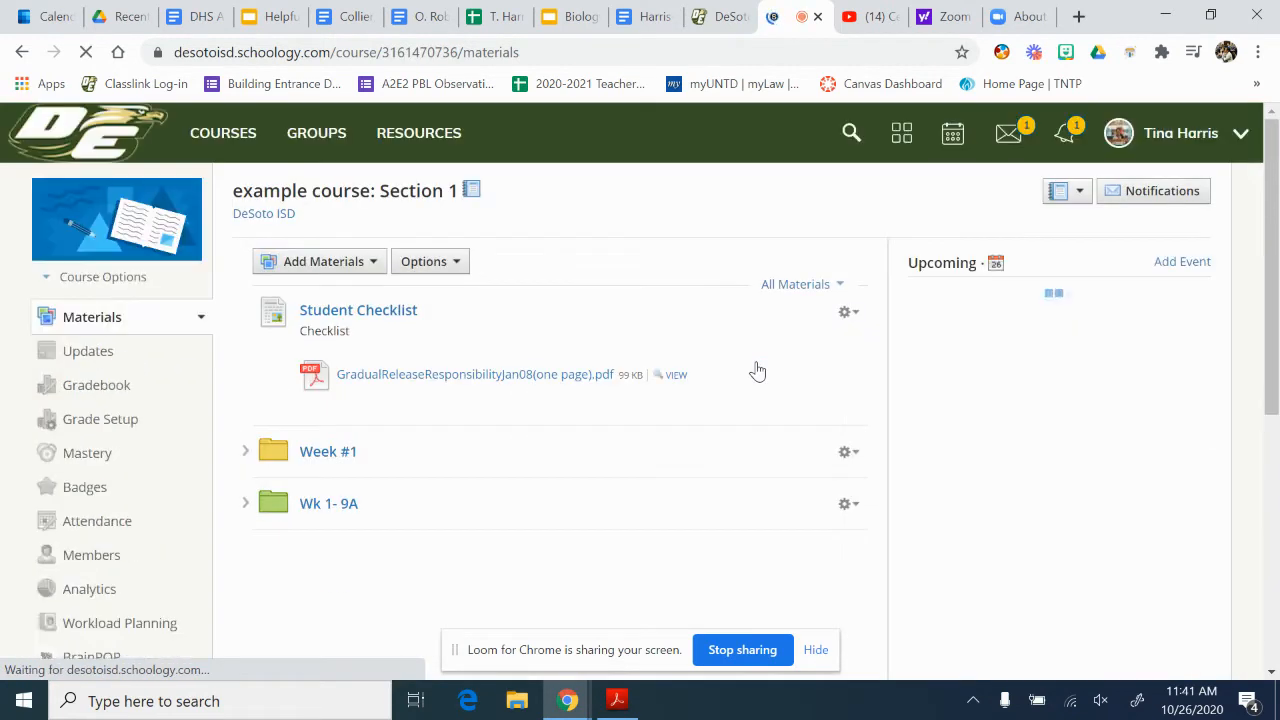
Step: Start a new assessment in the course materials and name it "Photo vs. resp table"
{"action": "left_click", "coordinate": [367, 266]}
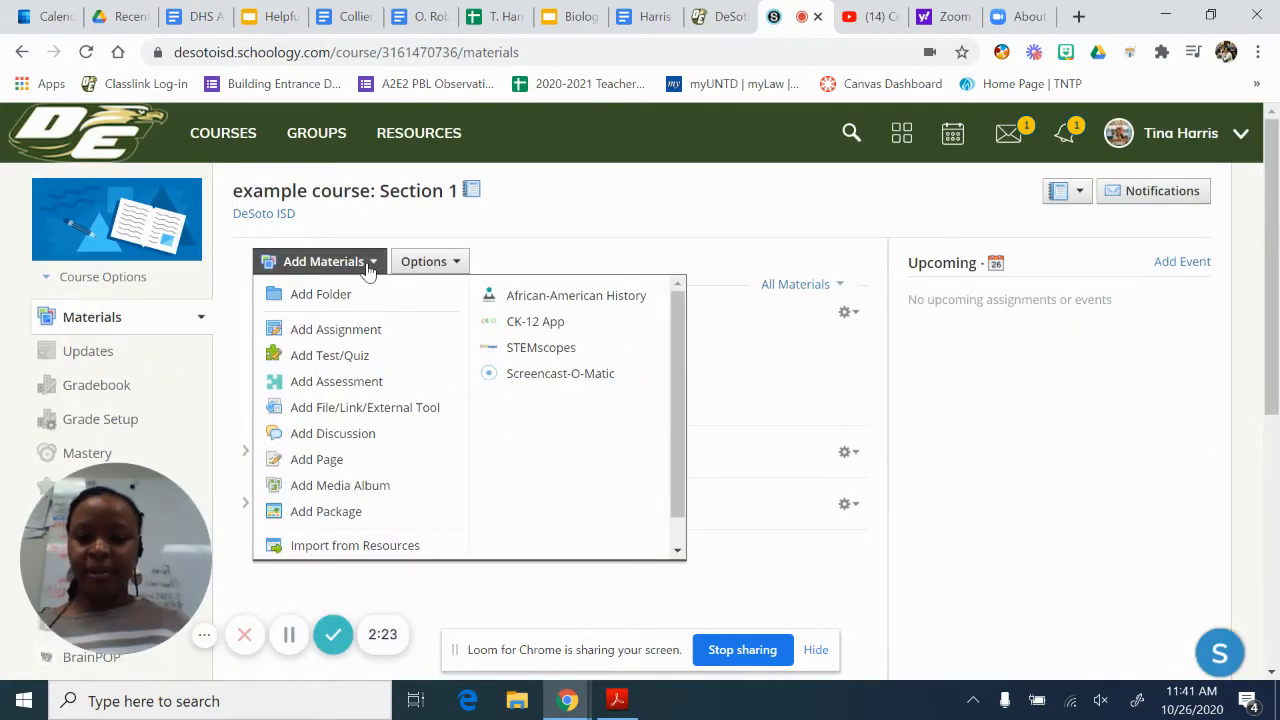
{"action": "left_click", "coordinate": [358, 381]}
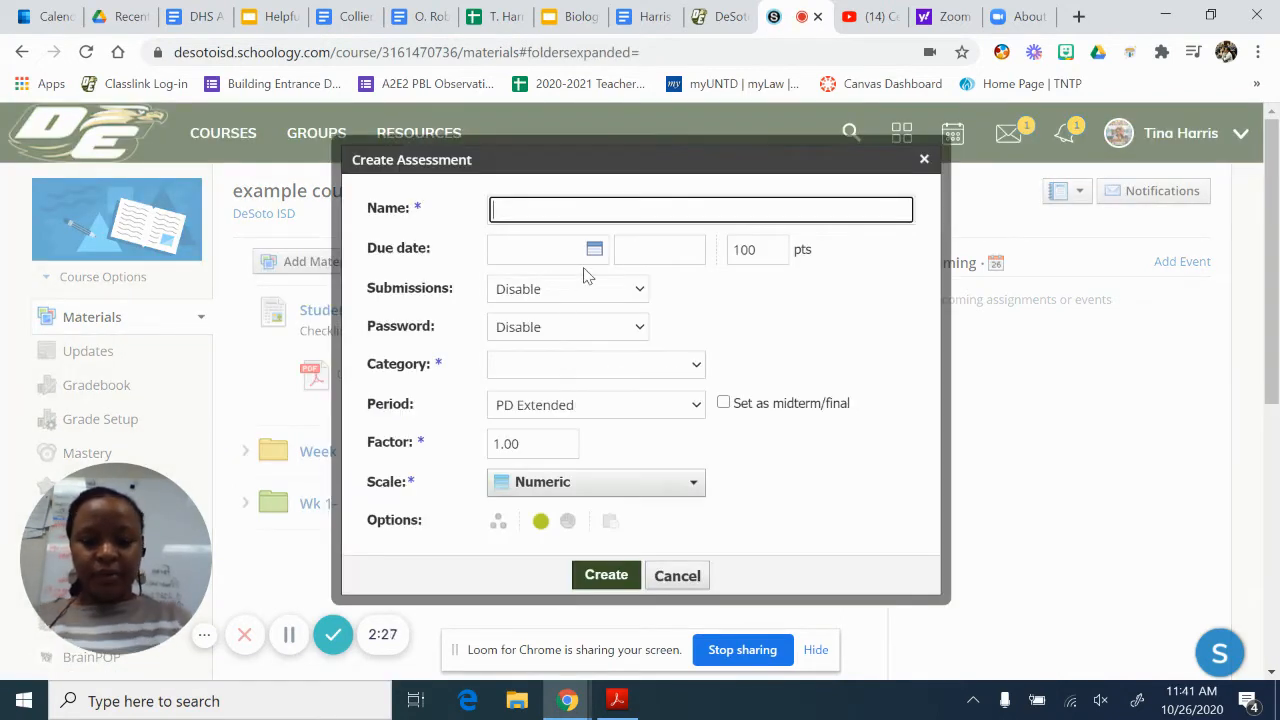
{"action": "type", "text": "Pho"}
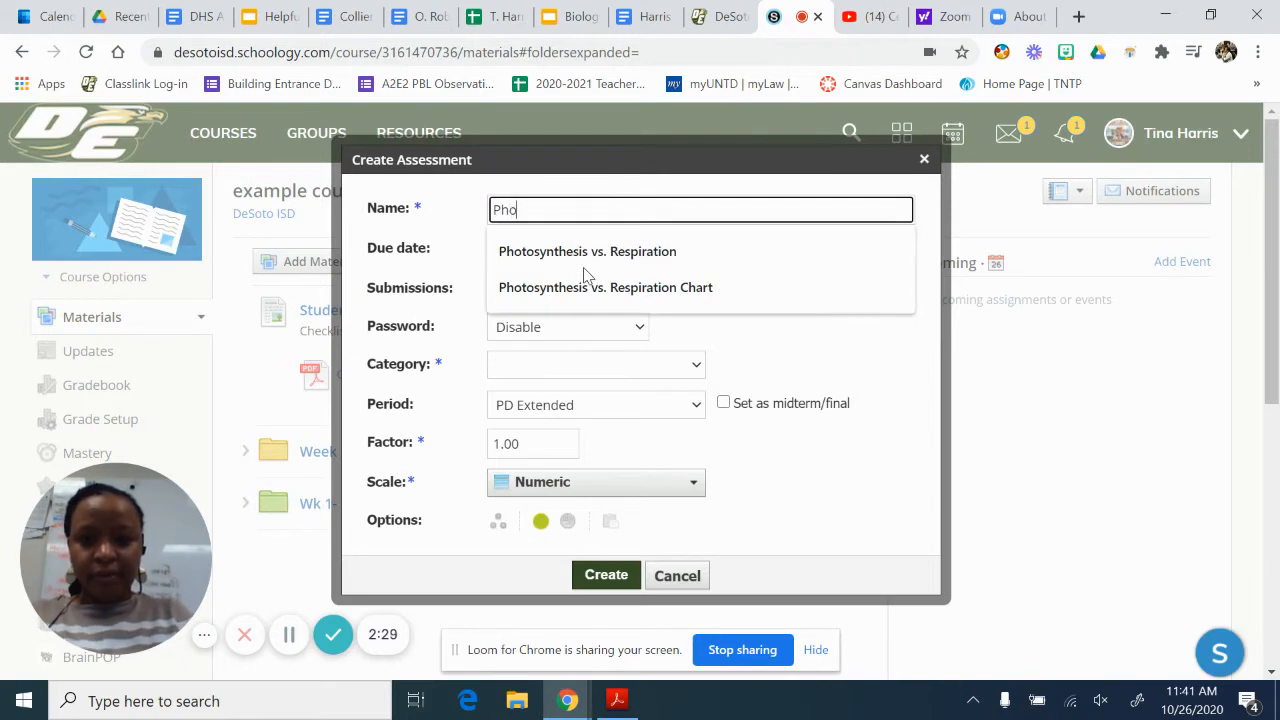
{"action": "type", "text": "to vs. resp"}
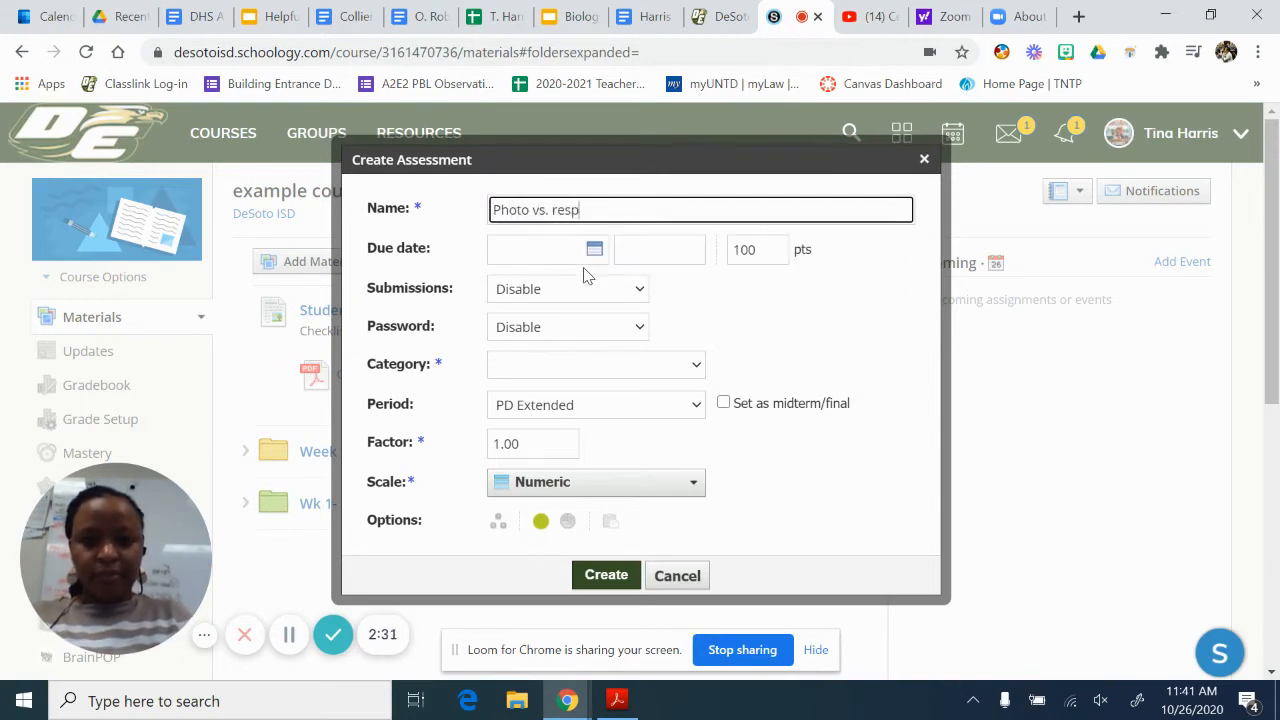
{"action": "type", "text": " table"}
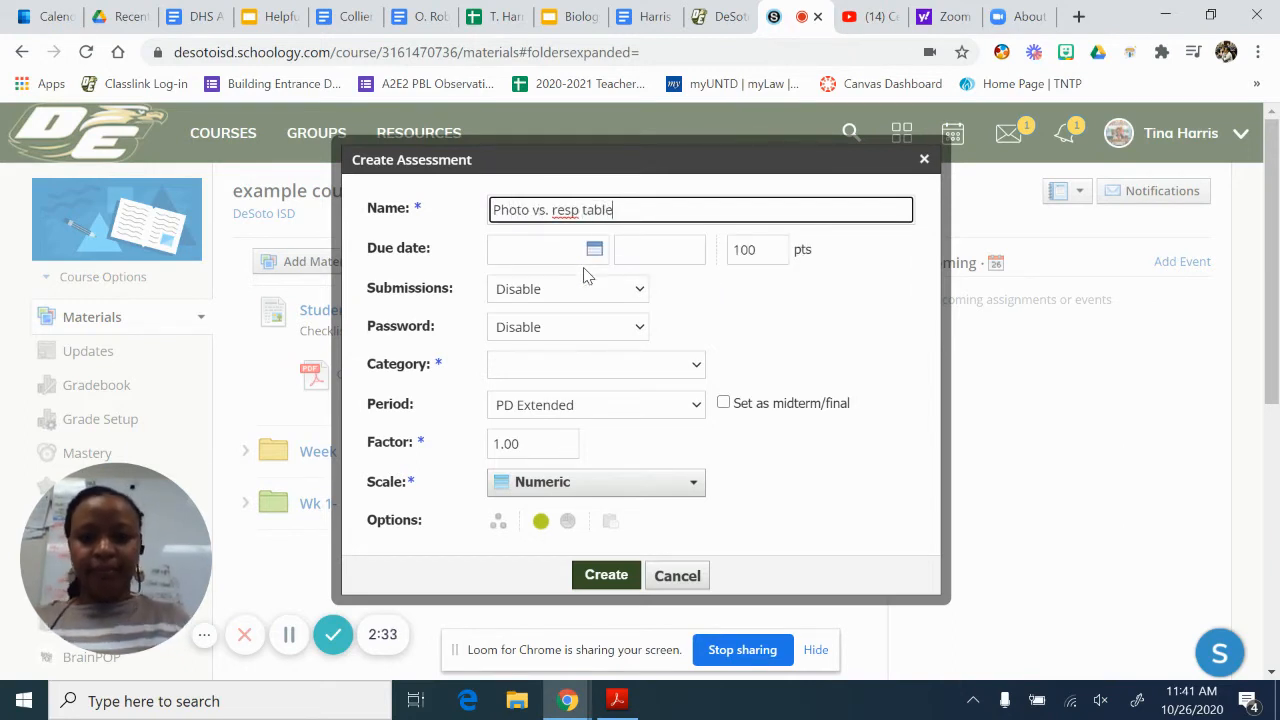
Step: Set the assessment's due date to 10/30/20 at 11:59PM and enable submissions
{"action": "left_click", "coordinate": [524, 258]}
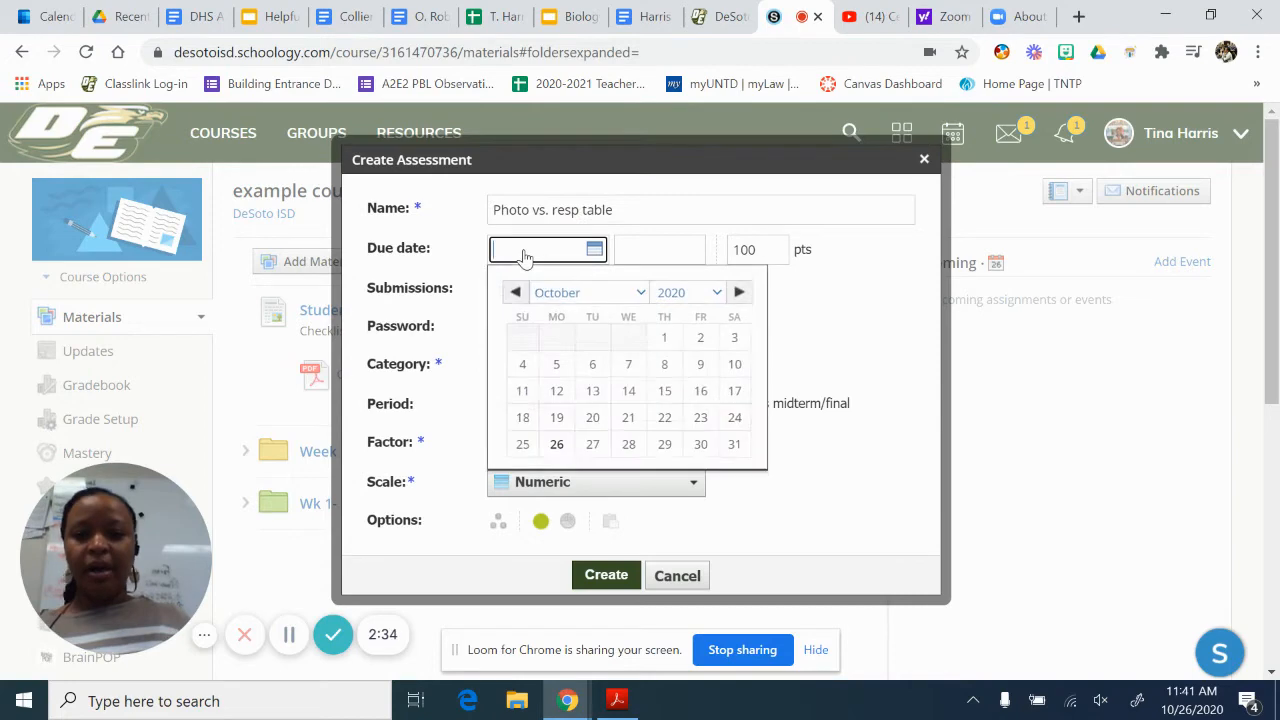
{"action": "left_click", "coordinate": [701, 444]}
{"action": "left_click", "coordinate": [675, 252]}
{"action": "left_click", "coordinate": [672, 296]}
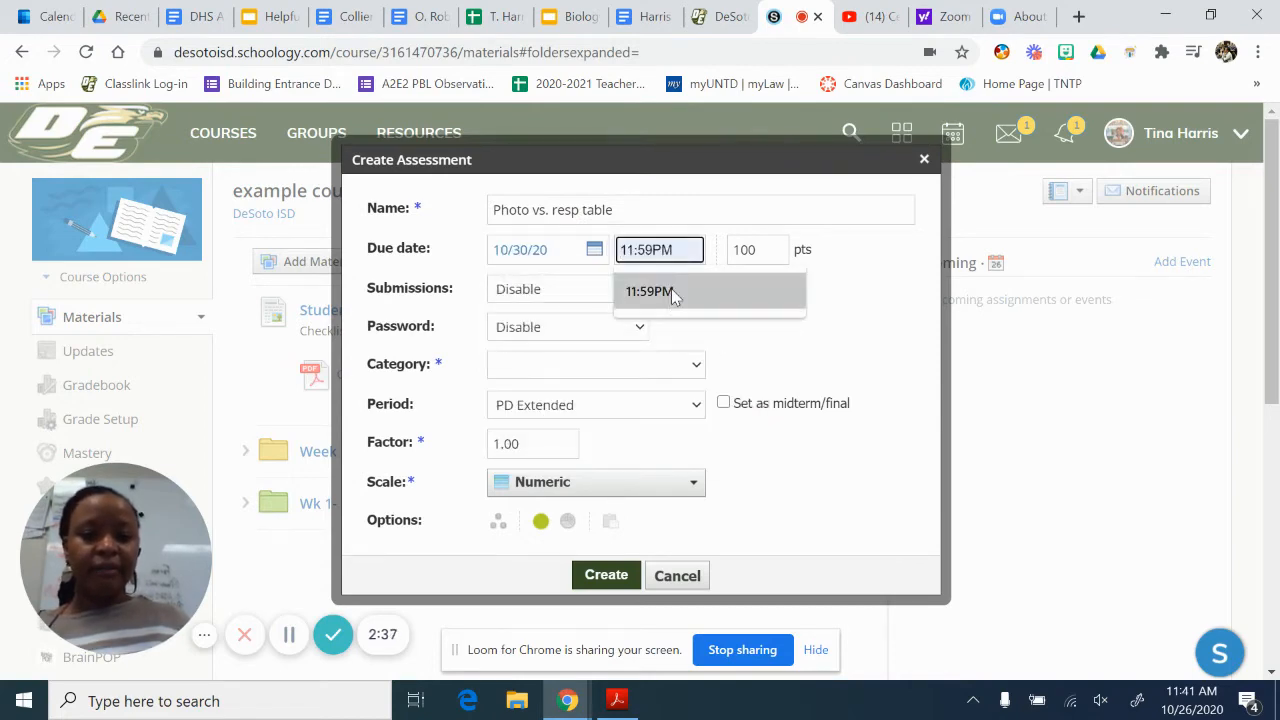
{"action": "left_click", "coordinate": [624, 292]}
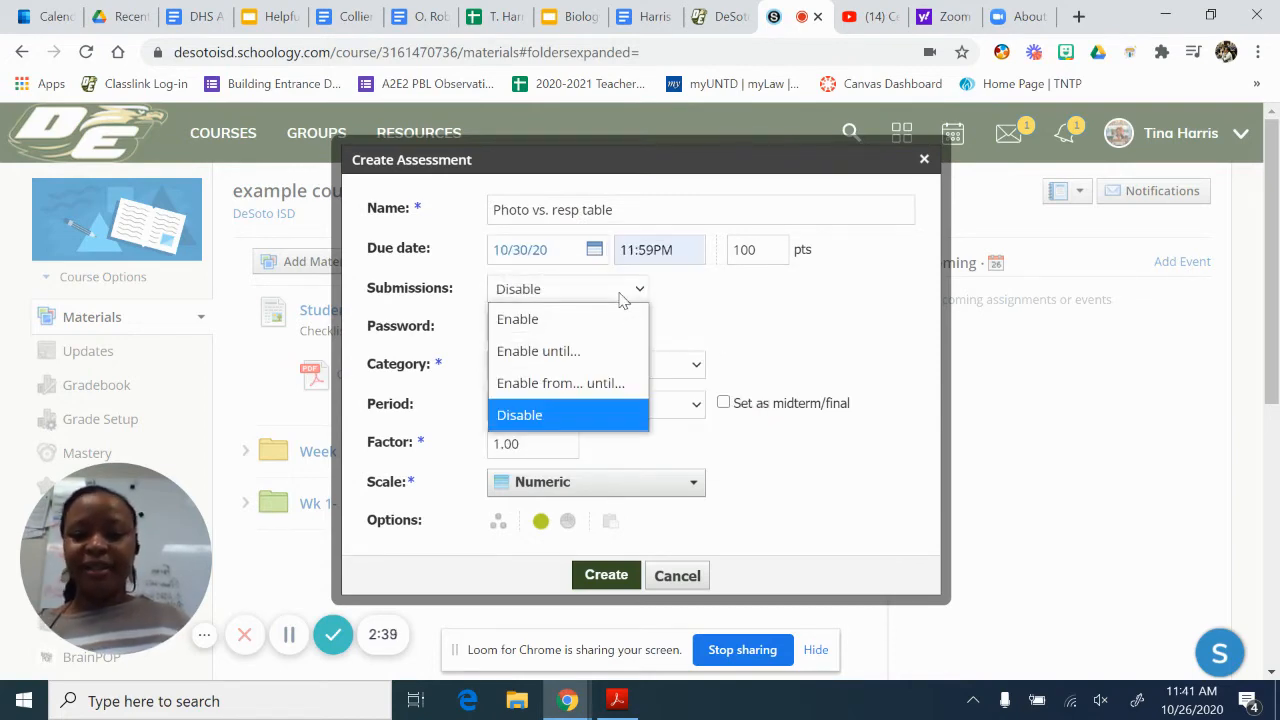
{"action": "left_click", "coordinate": [613, 318]}
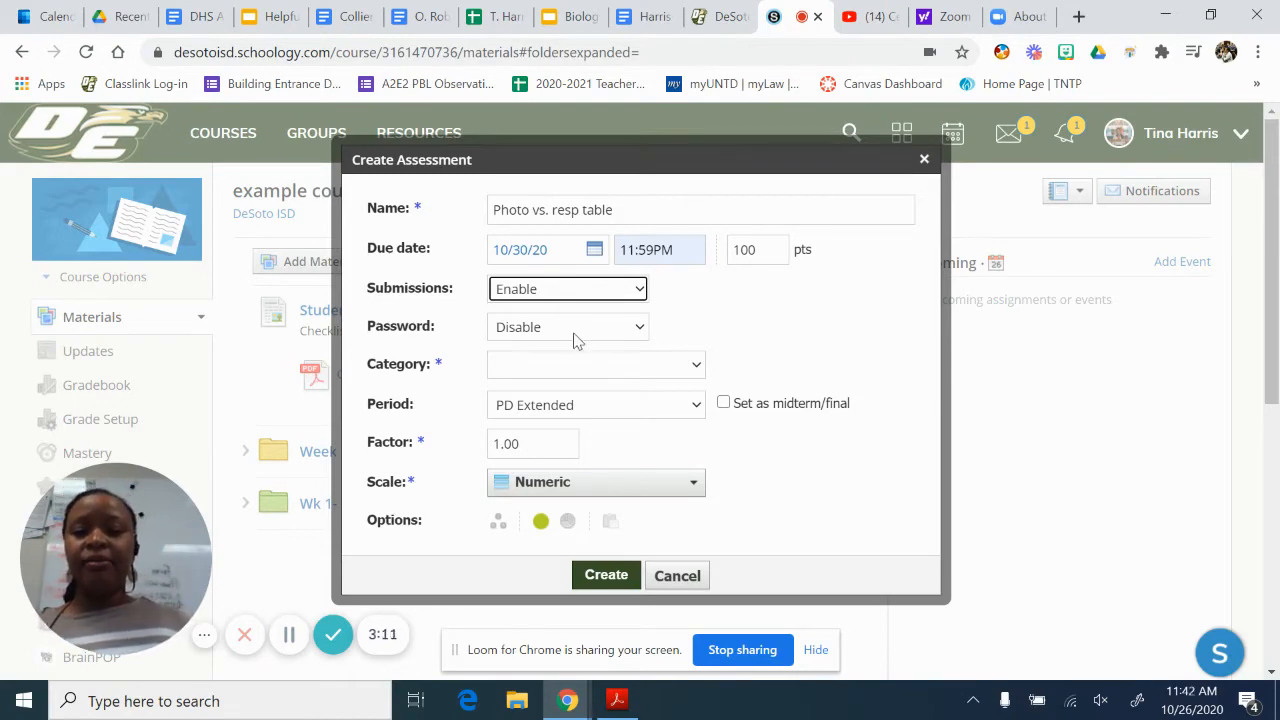
Step: Assign a new grading category named "homework" and create the assessment with grade statistics turned on
{"action": "left_click", "coordinate": [556, 370]}
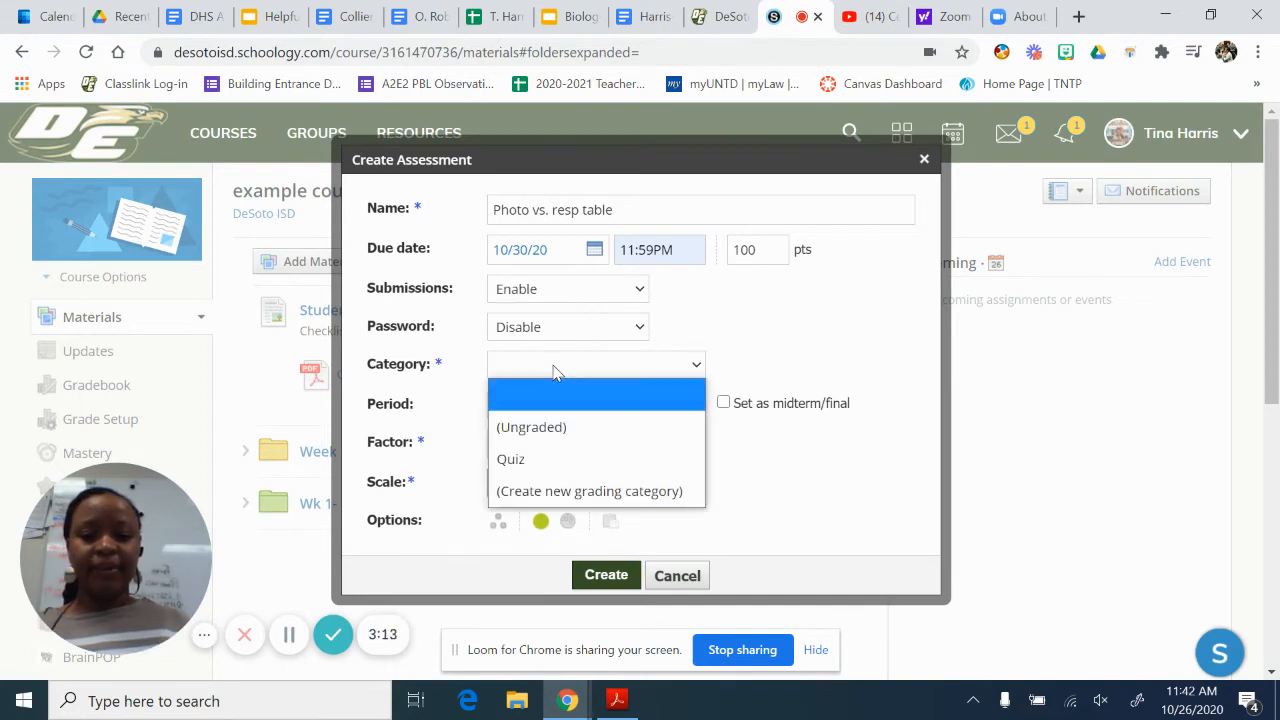
{"action": "left_click", "coordinate": [549, 461]}
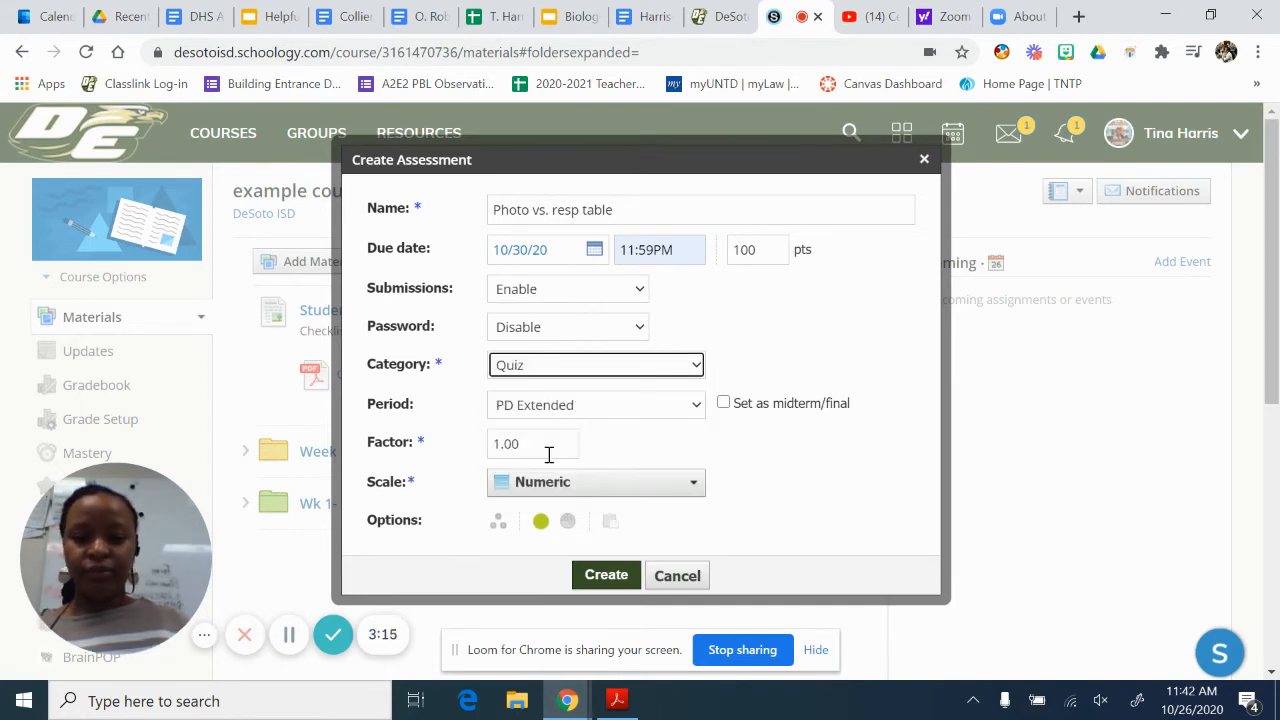
{"action": "left_click", "coordinate": [655, 372]}
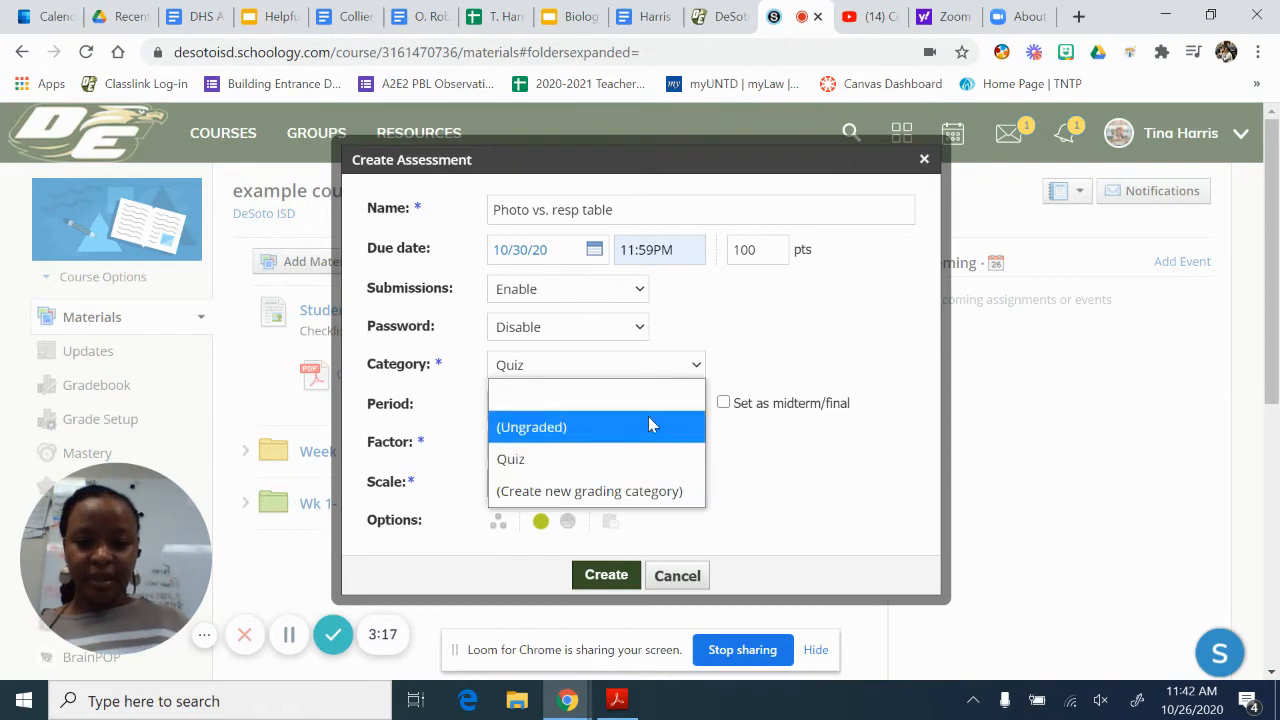
{"action": "left_click", "coordinate": [636, 491]}
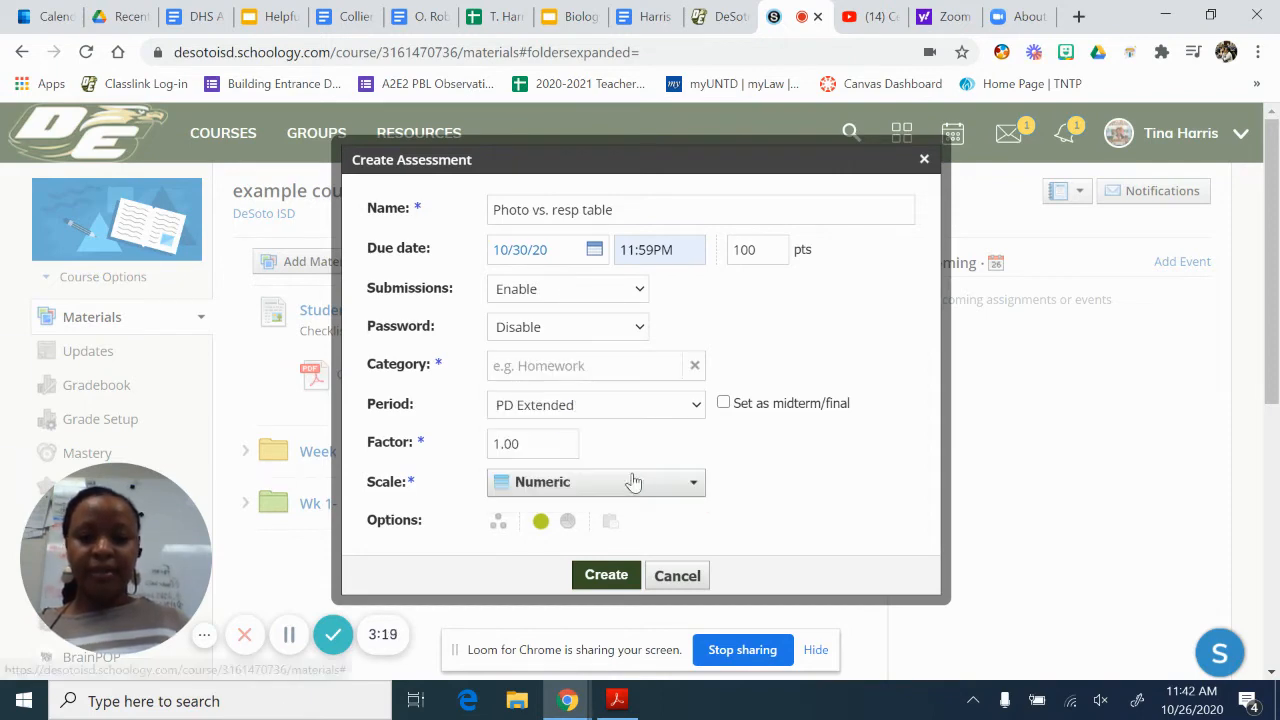
{"action": "left_click", "coordinate": [609, 368]}
{"action": "type", "text": "homework"}
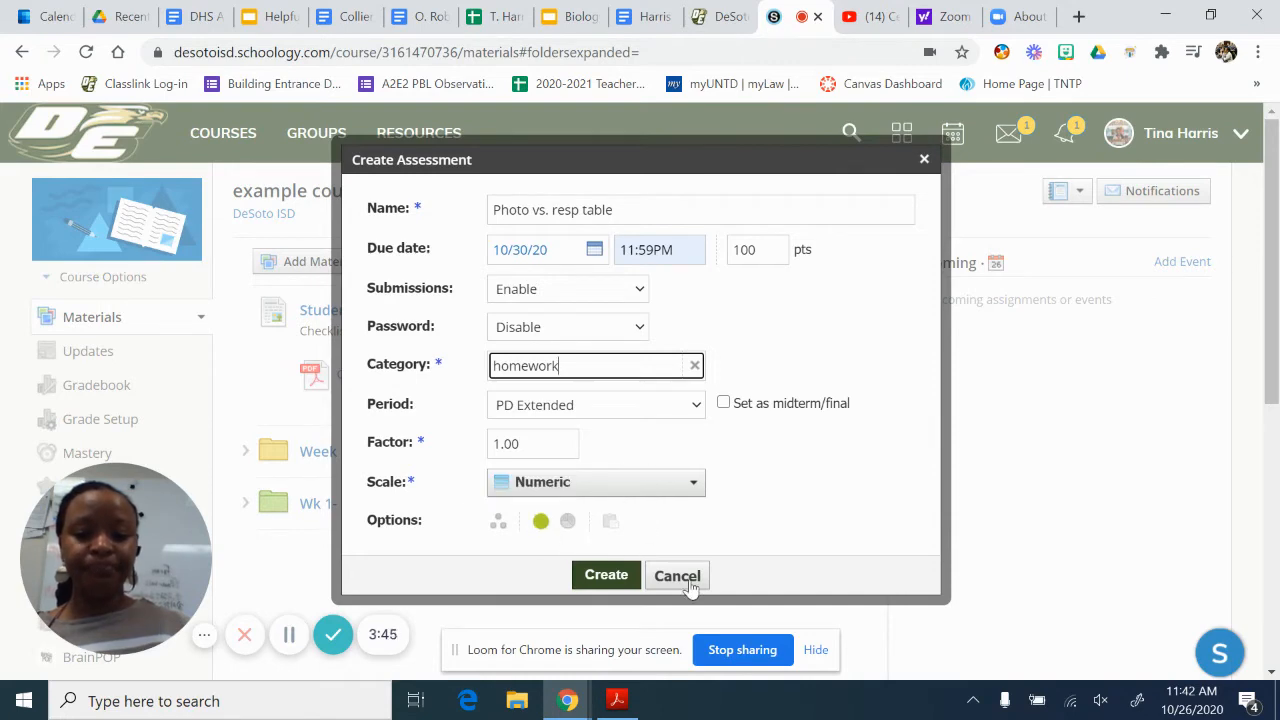
{"action": "left_click", "coordinate": [568, 522]}
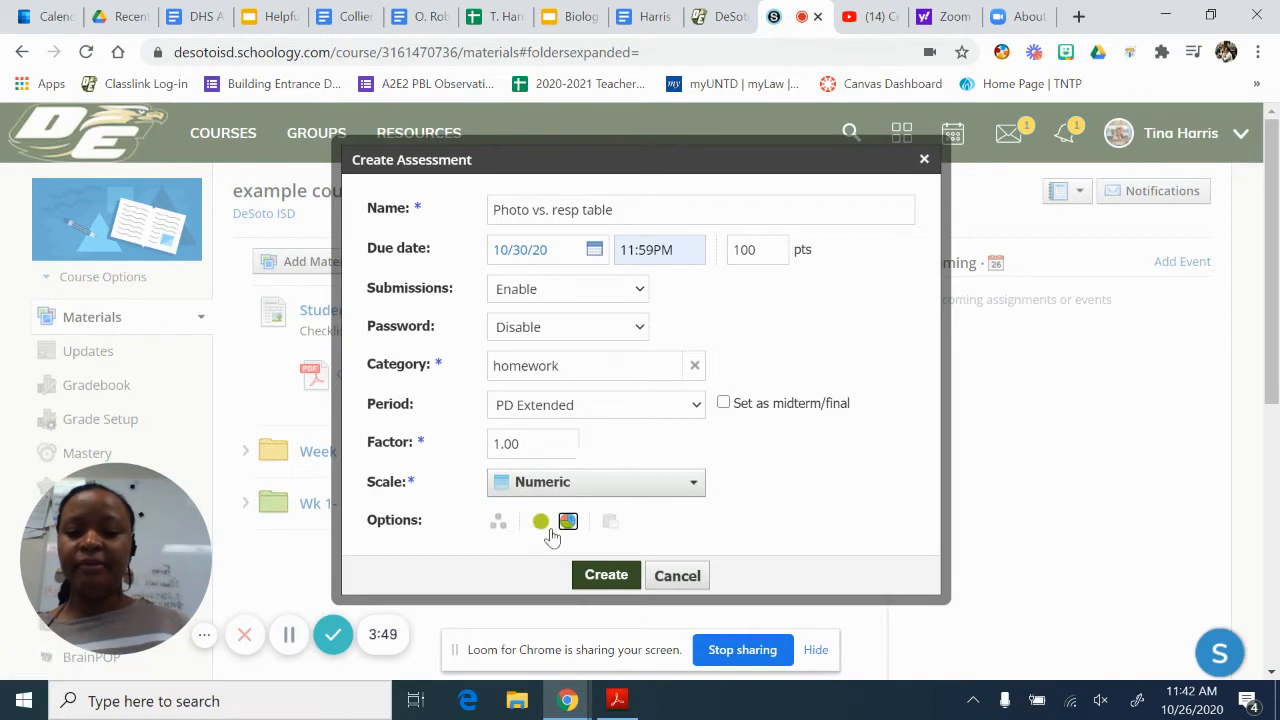
{"action": "left_click", "coordinate": [617, 576]}
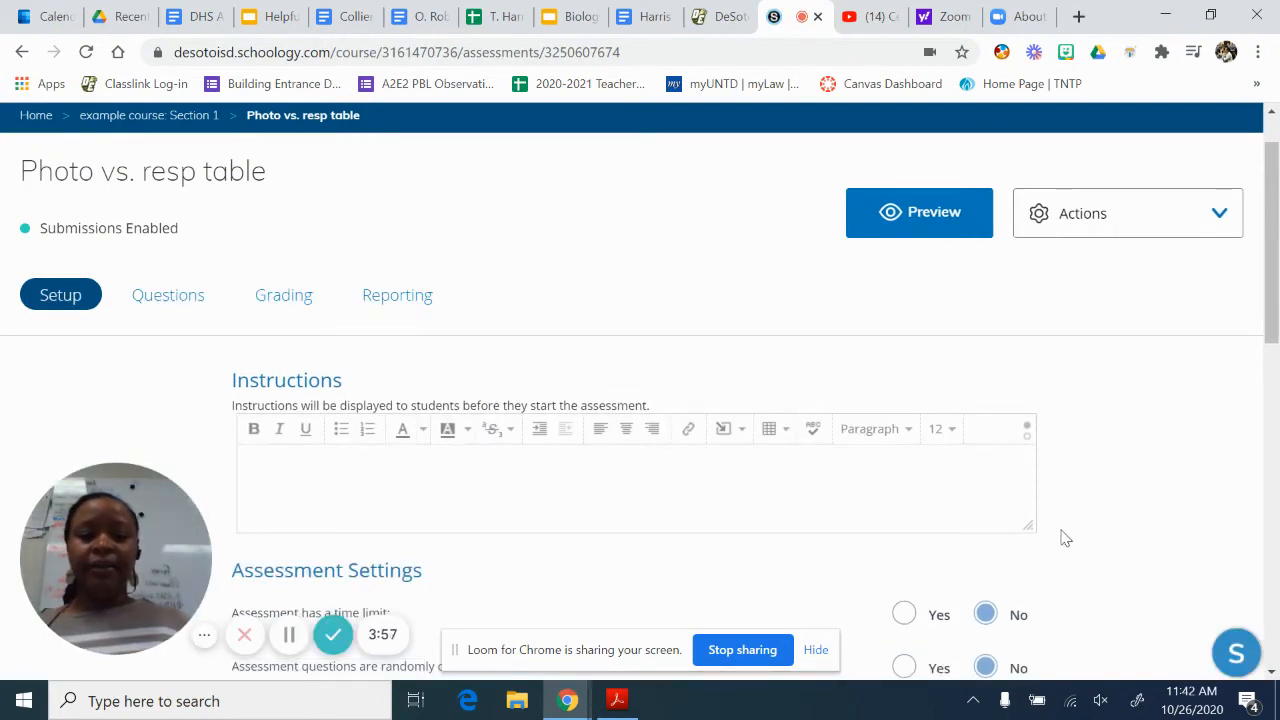
Step: Allow students to flag questions for review, eliminate answer choices, highlight text and use a notepad in the Assessment Toolbar settings
{"action": "scroll", "coordinate": [1066, 538], "scroll_direction": "down", "scroll_amount": 3}
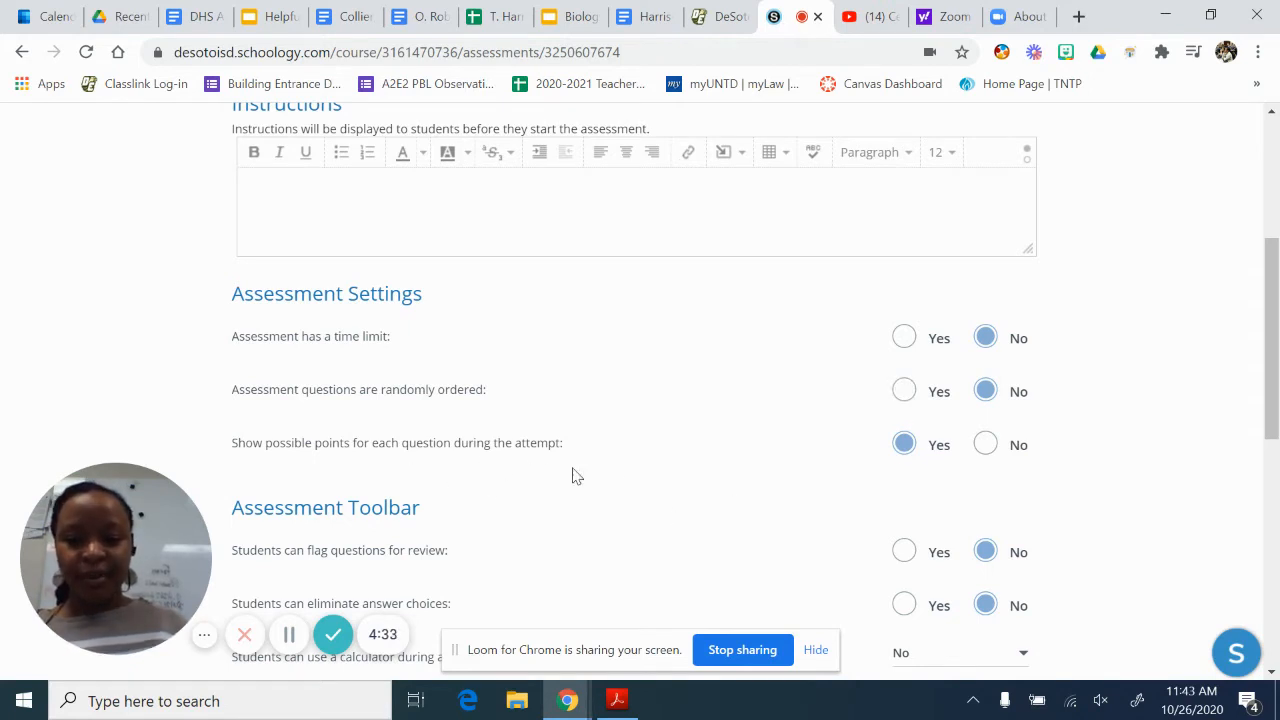
{"action": "scroll", "coordinate": [617, 483], "scroll_direction": "down", "scroll_amount": 2}
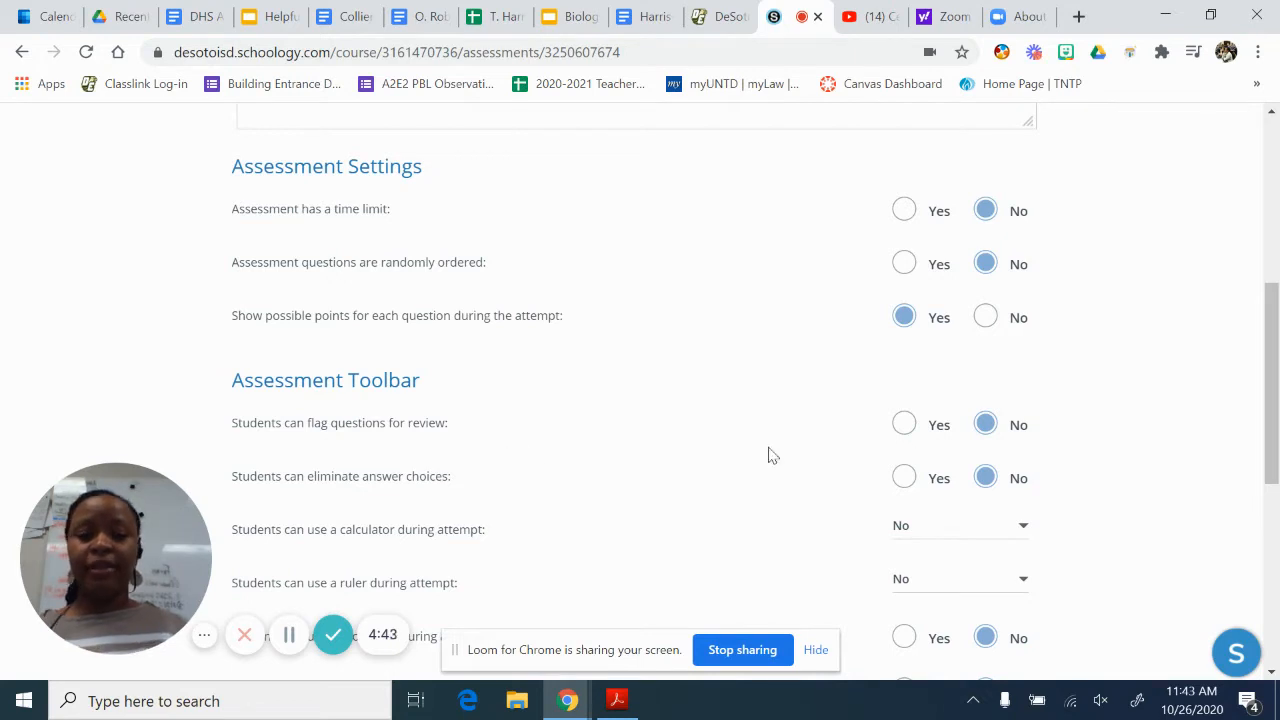
{"action": "left_click", "coordinate": [904, 424]}
{"action": "scroll", "coordinate": [788, 410], "scroll_direction": "down", "scroll_amount": 1}
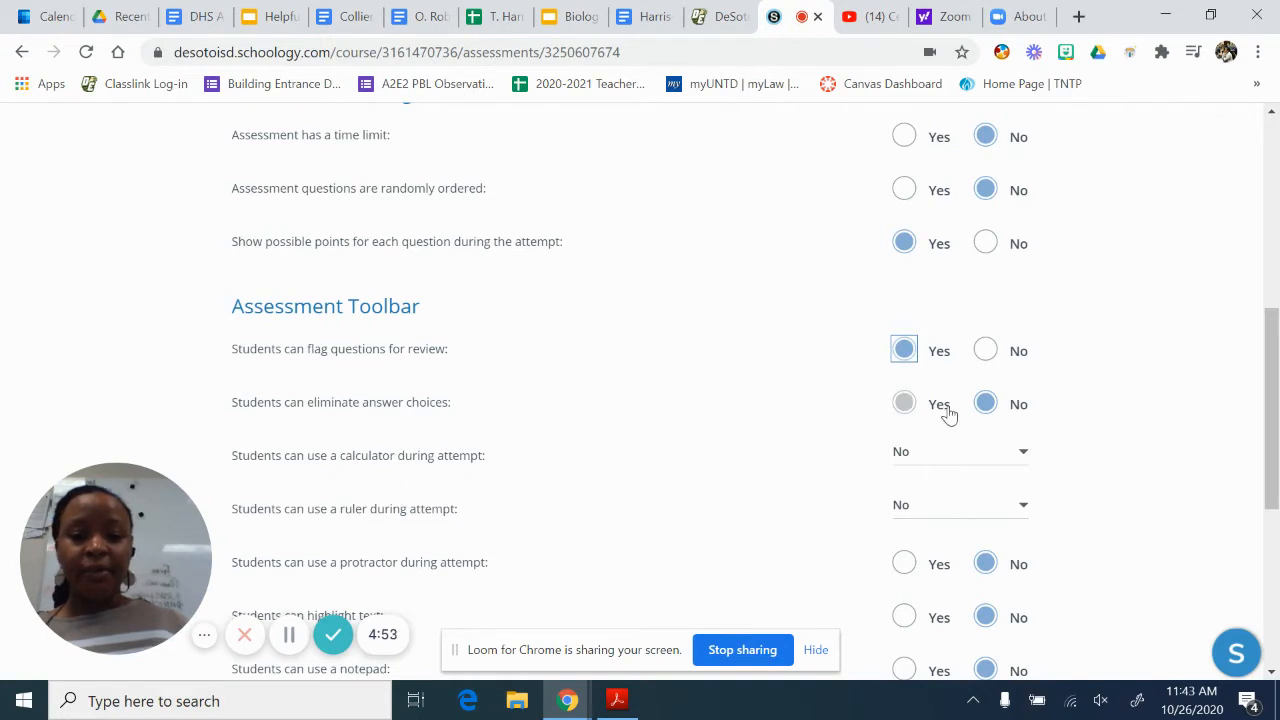
{"action": "left_click", "coordinate": [904, 406]}
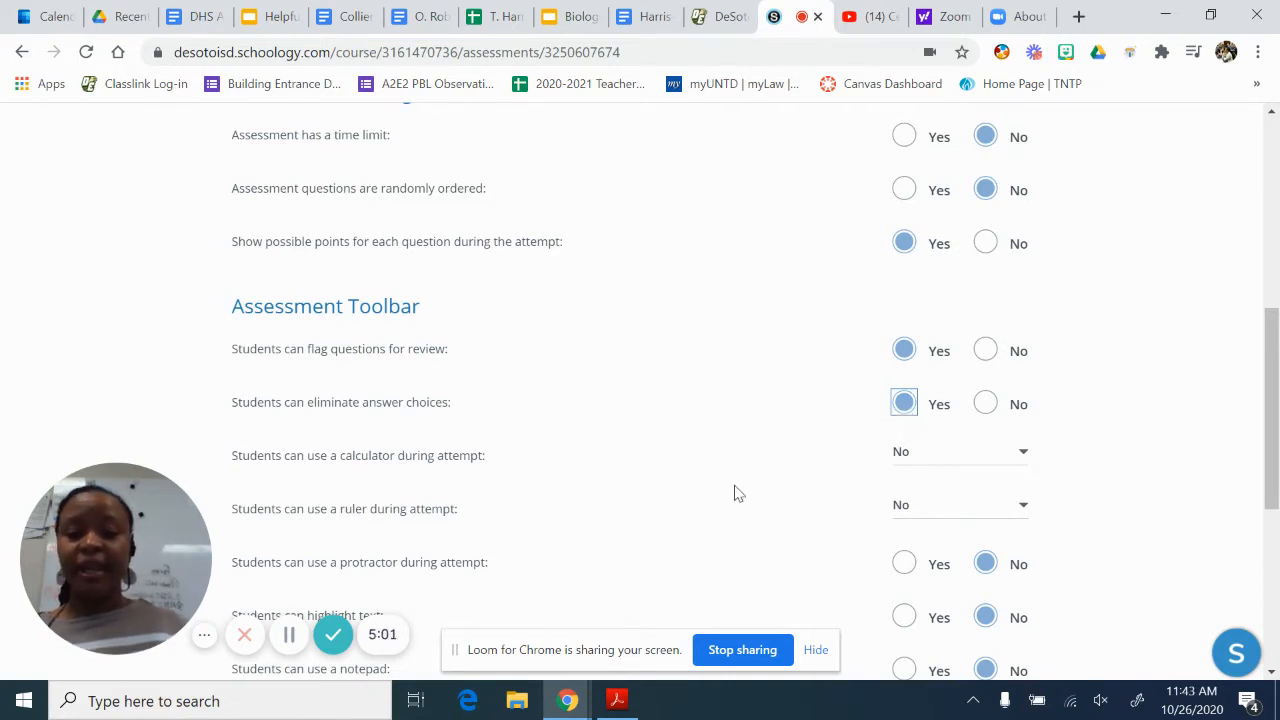
{"action": "scroll", "coordinate": [736, 492], "scroll_direction": "down", "scroll_amount": 1}
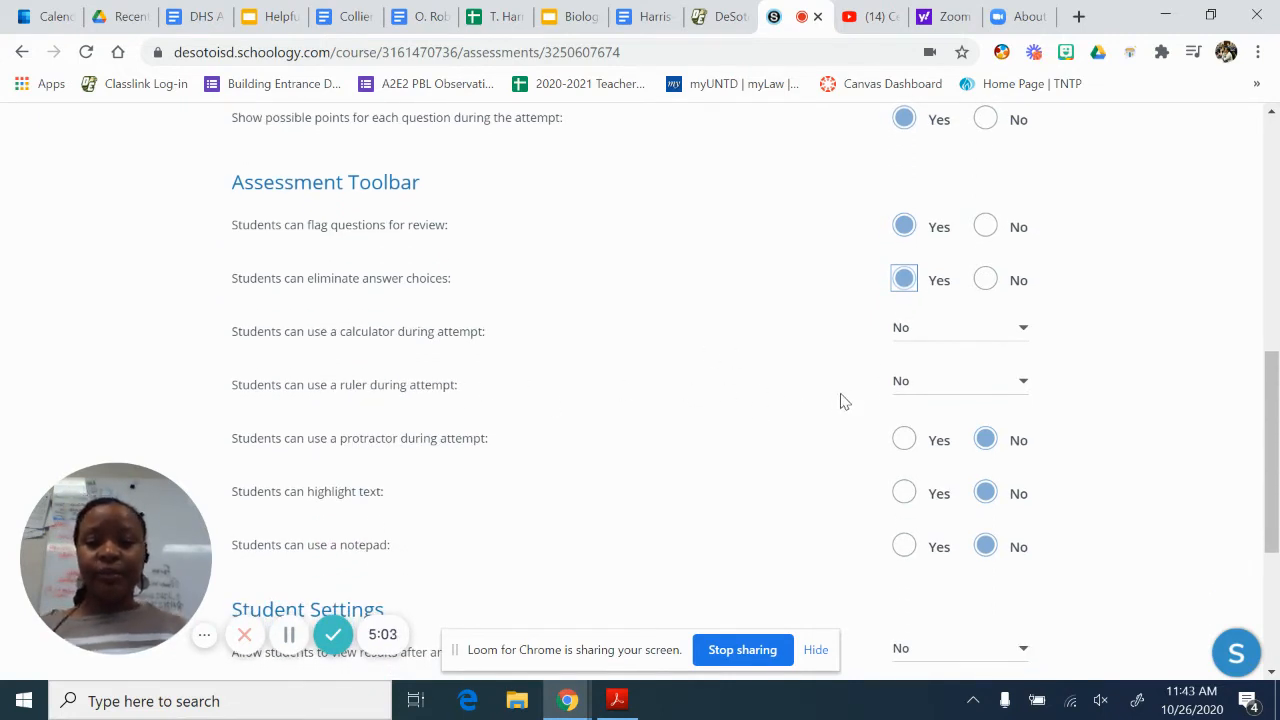
{"action": "scroll", "coordinate": [872, 458], "scroll_direction": "down", "scroll_amount": 1}
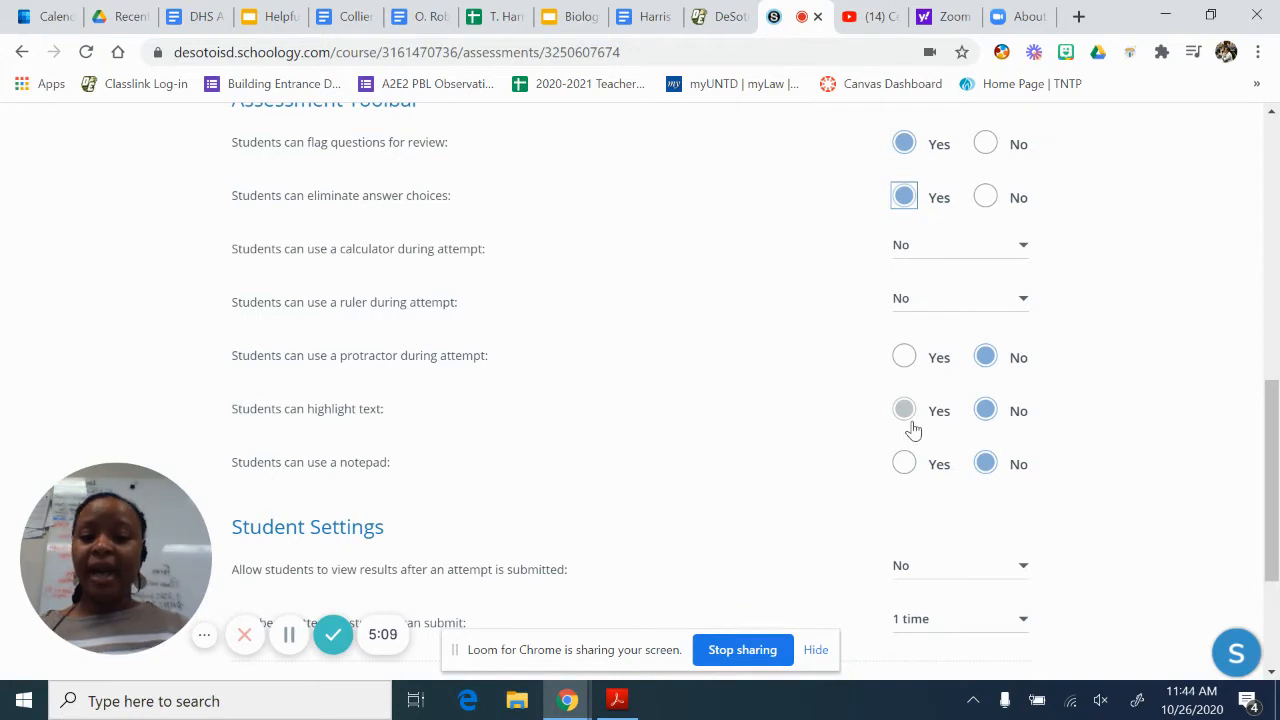
{"action": "left_click", "coordinate": [909, 424]}
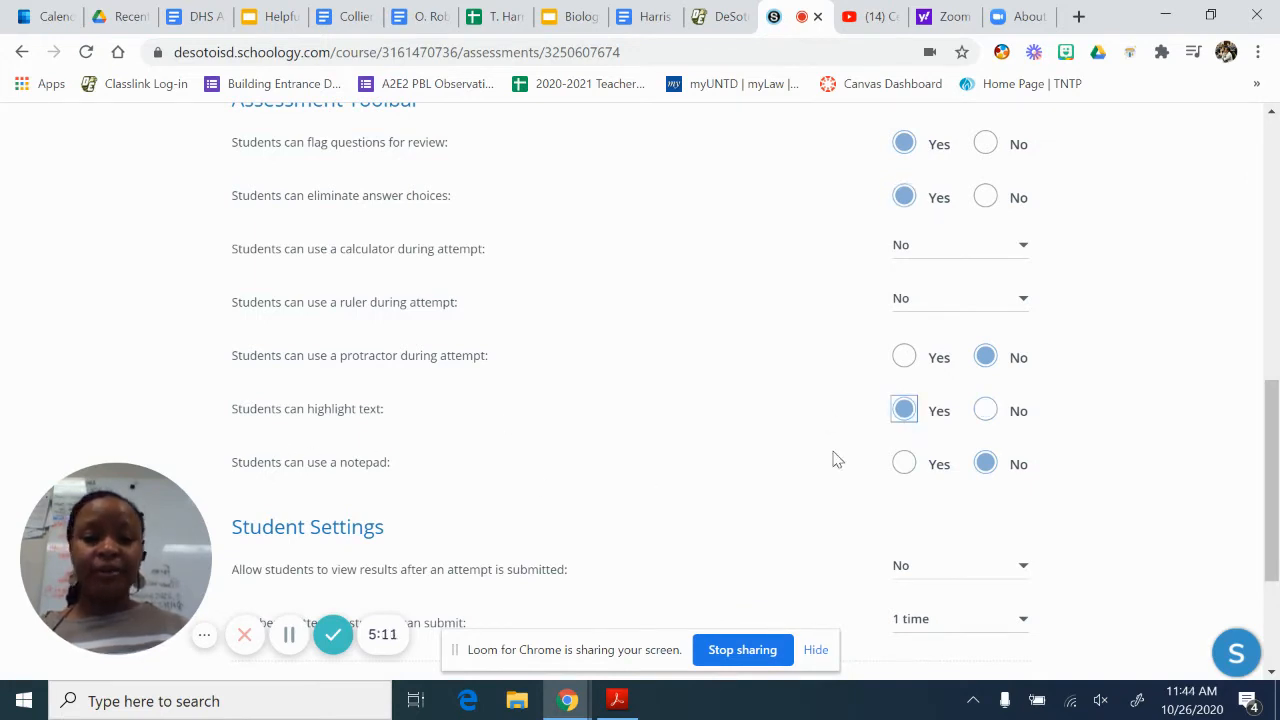
{"action": "left_click", "coordinate": [908, 472]}
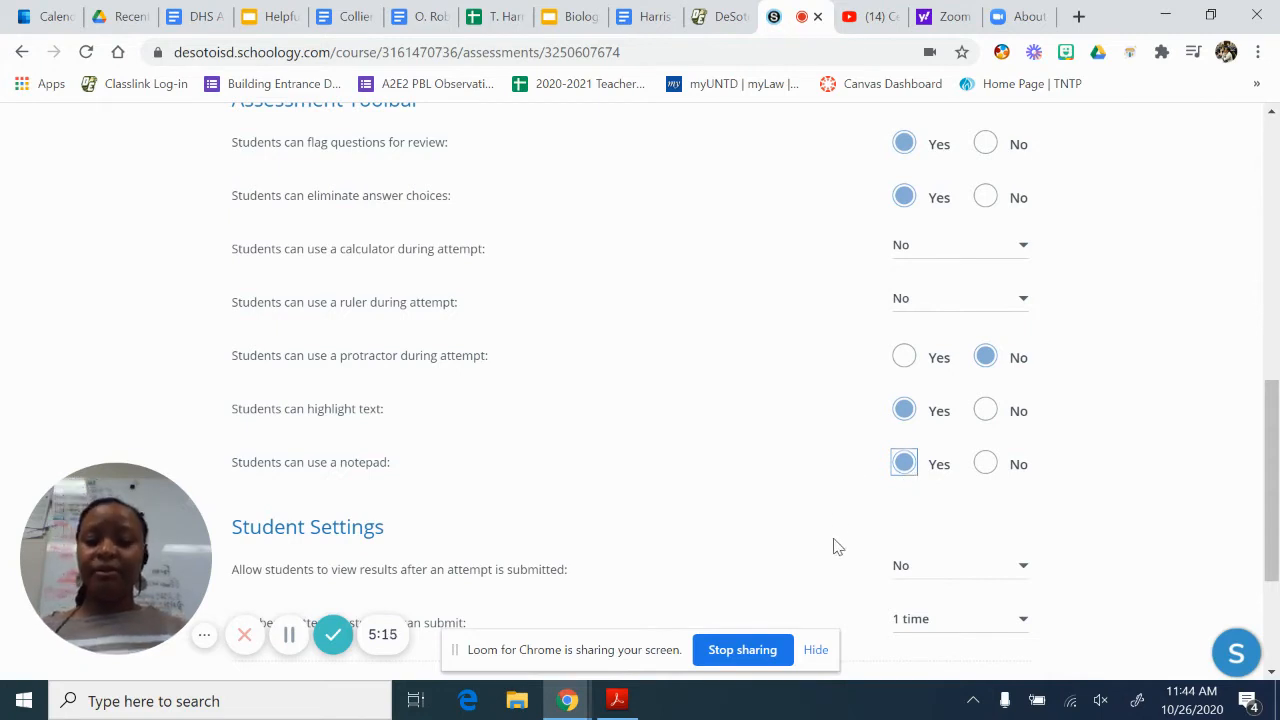
Step: Set "Allow students to view results after an attempt is submitted" to Yes, then save the setup and continue to adding questions
{"action": "scroll", "coordinate": [836, 546], "scroll_direction": "down", "scroll_amount": 2}
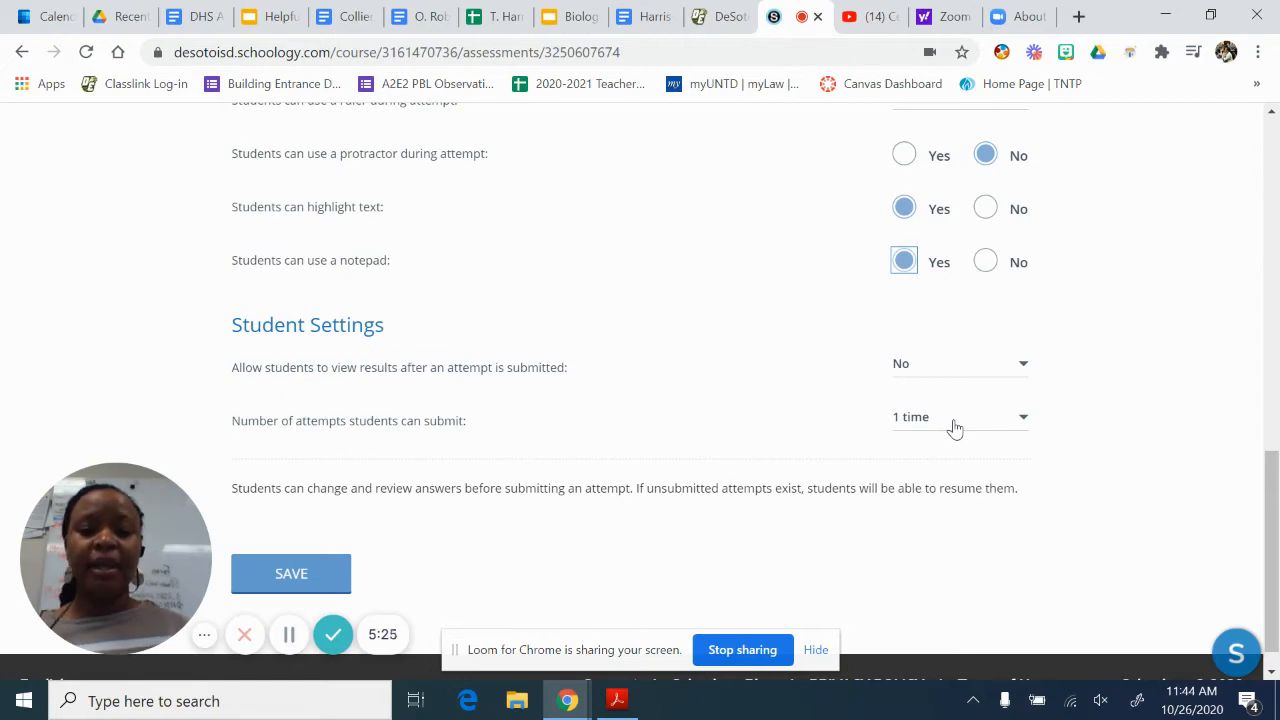
{"action": "left_click", "coordinate": [955, 428]}
{"action": "left_click", "coordinate": [955, 428]}
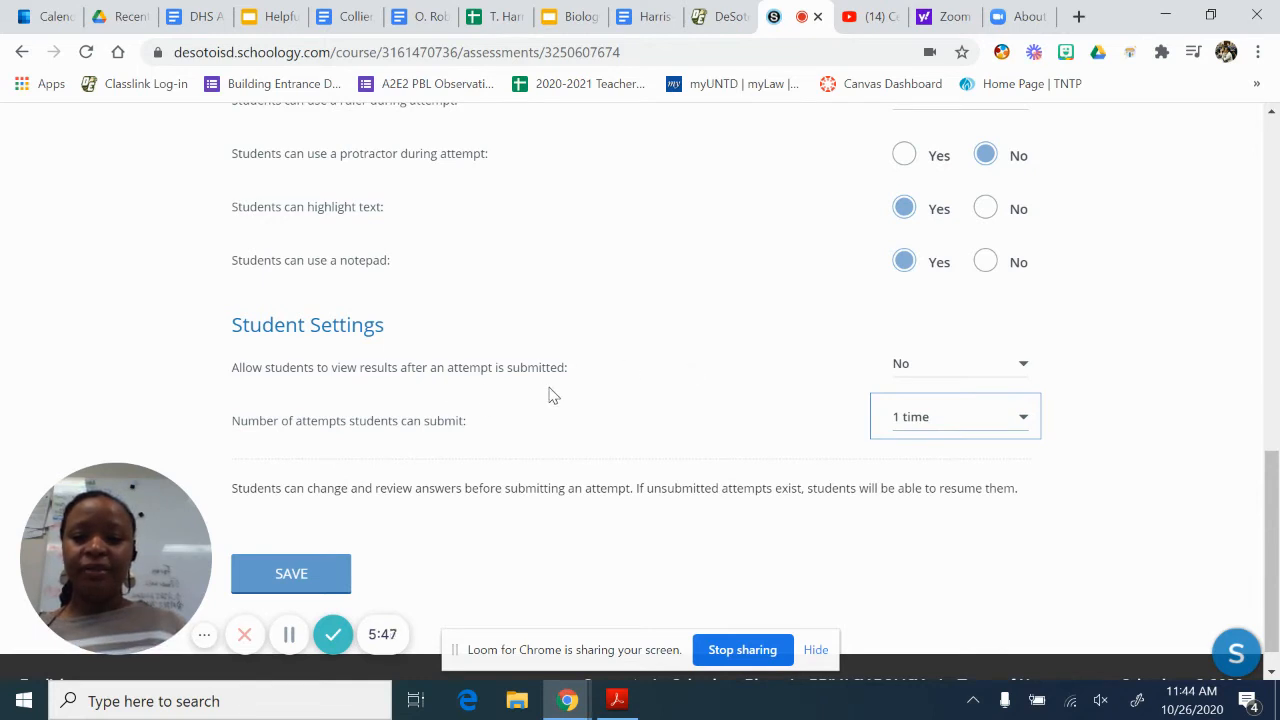
{"action": "left_click", "coordinate": [931, 375]}
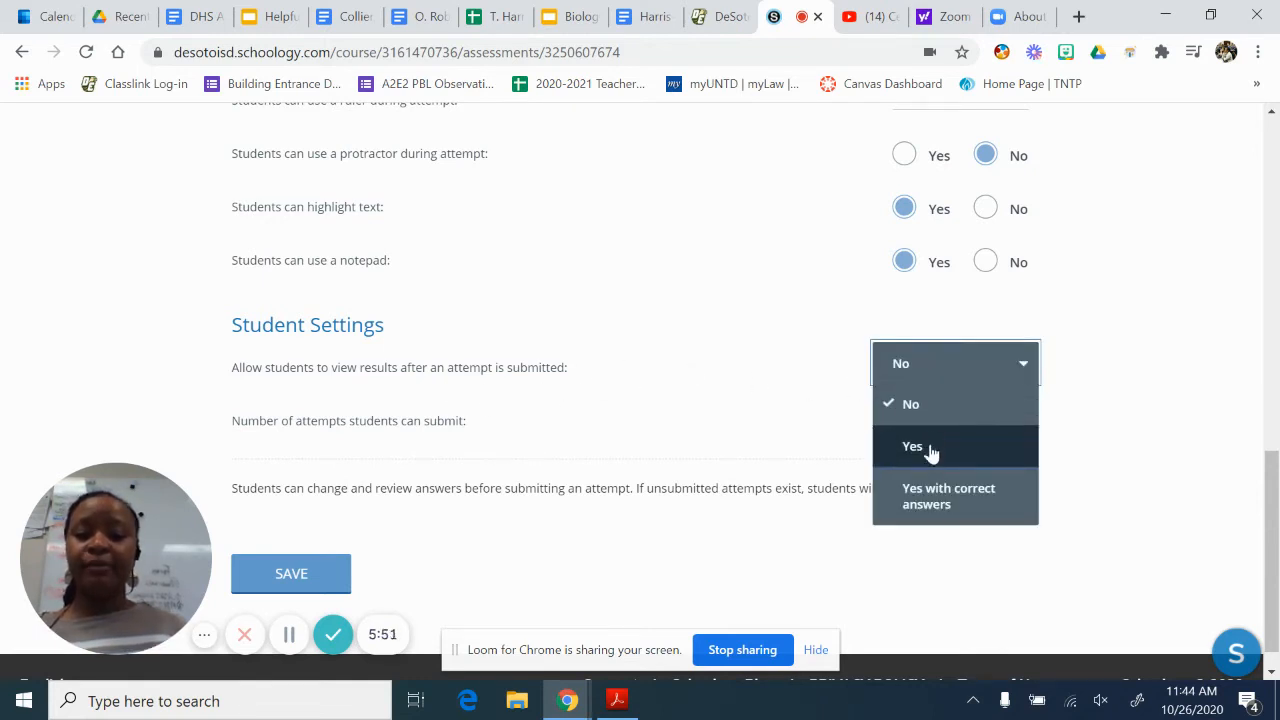
{"action": "left_click", "coordinate": [930, 448]}
{"action": "left_click", "coordinate": [946, 378]}
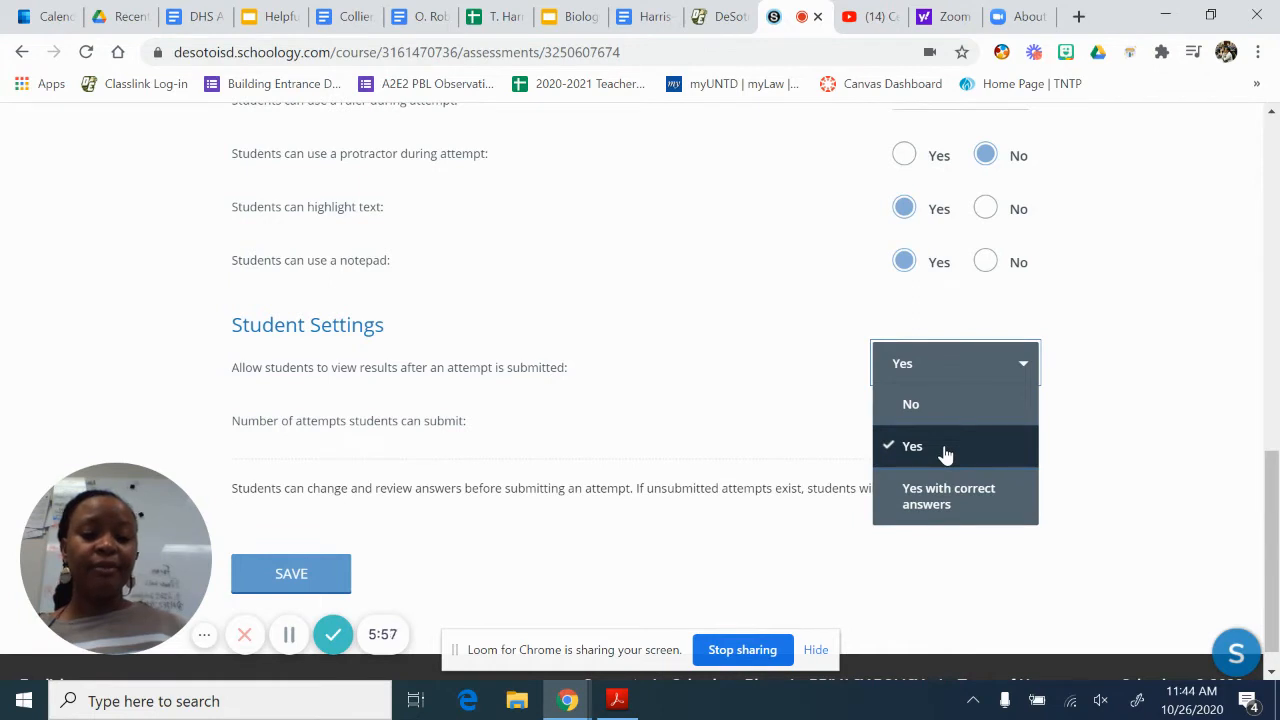
{"action": "left_click", "coordinate": [769, 441]}
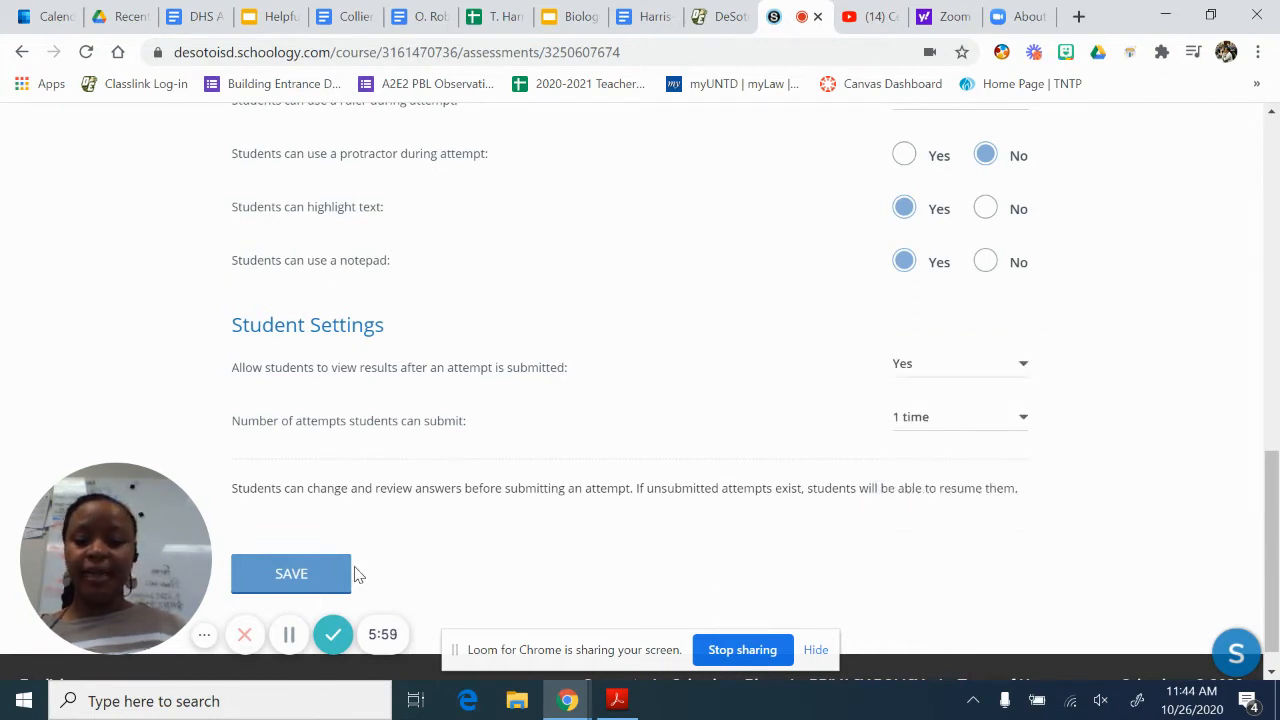
{"action": "left_click", "coordinate": [312, 582]}
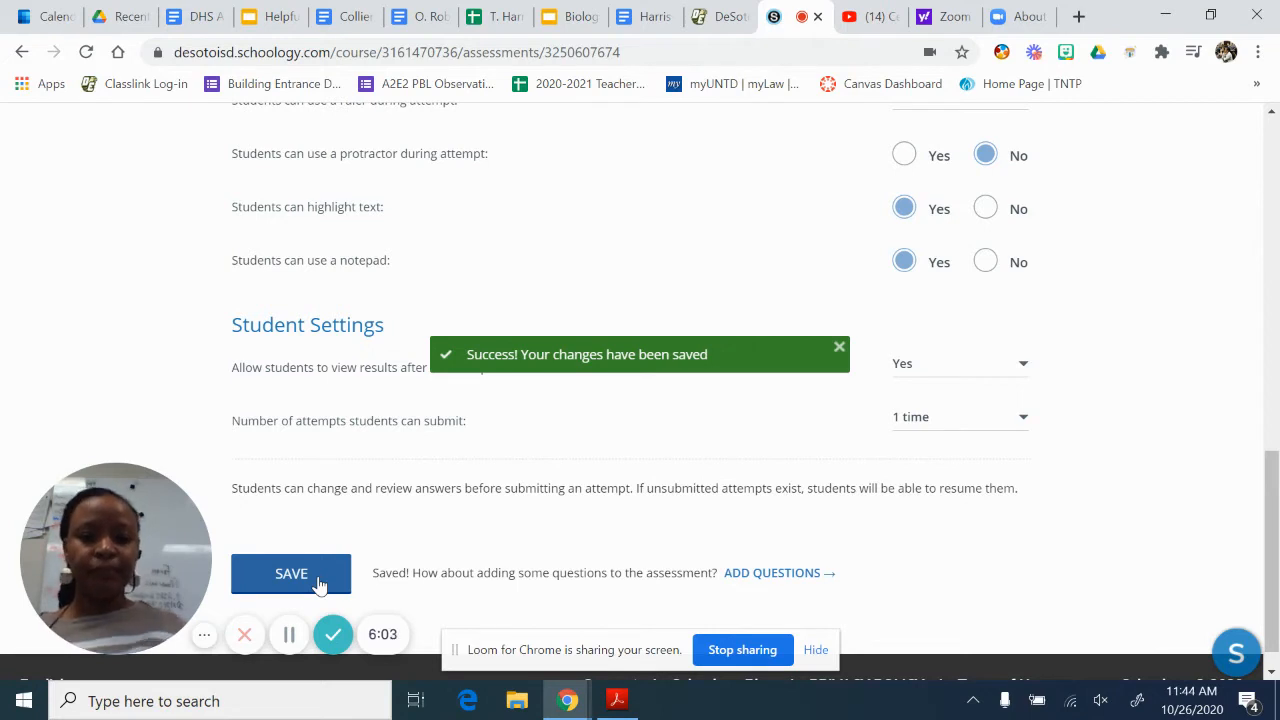
{"action": "left_click", "coordinate": [813, 579]}
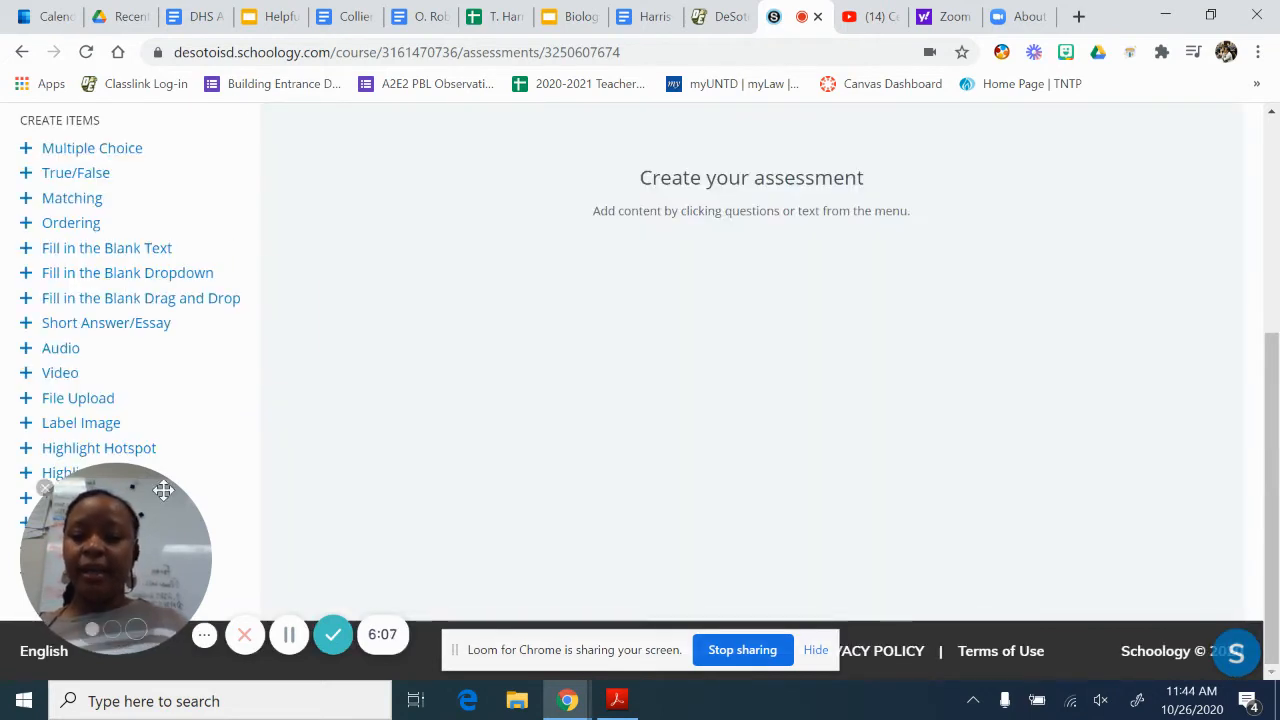
Step: Add a Fill in the Blank Drag and Drop question to the assessment
{"action": "left_click_drag", "start_coordinate": [162, 501], "coordinate": [1049, 466]}
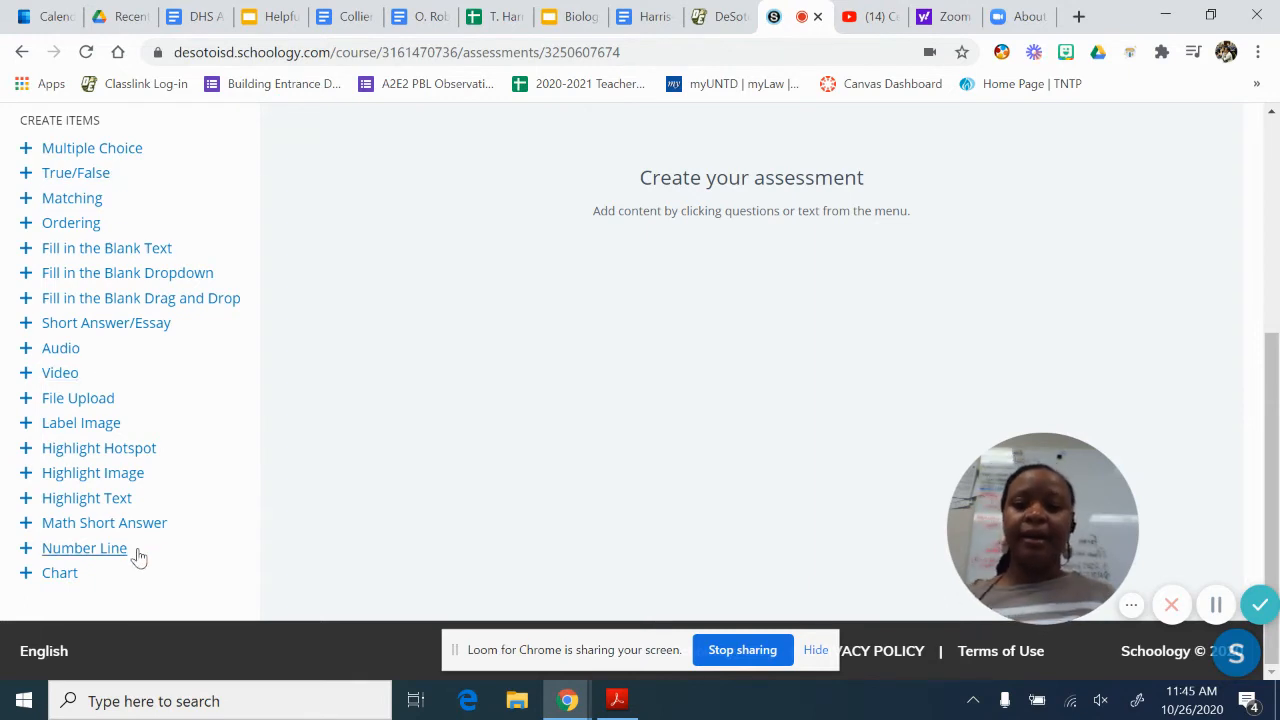
{"action": "left_click", "coordinate": [86, 305]}
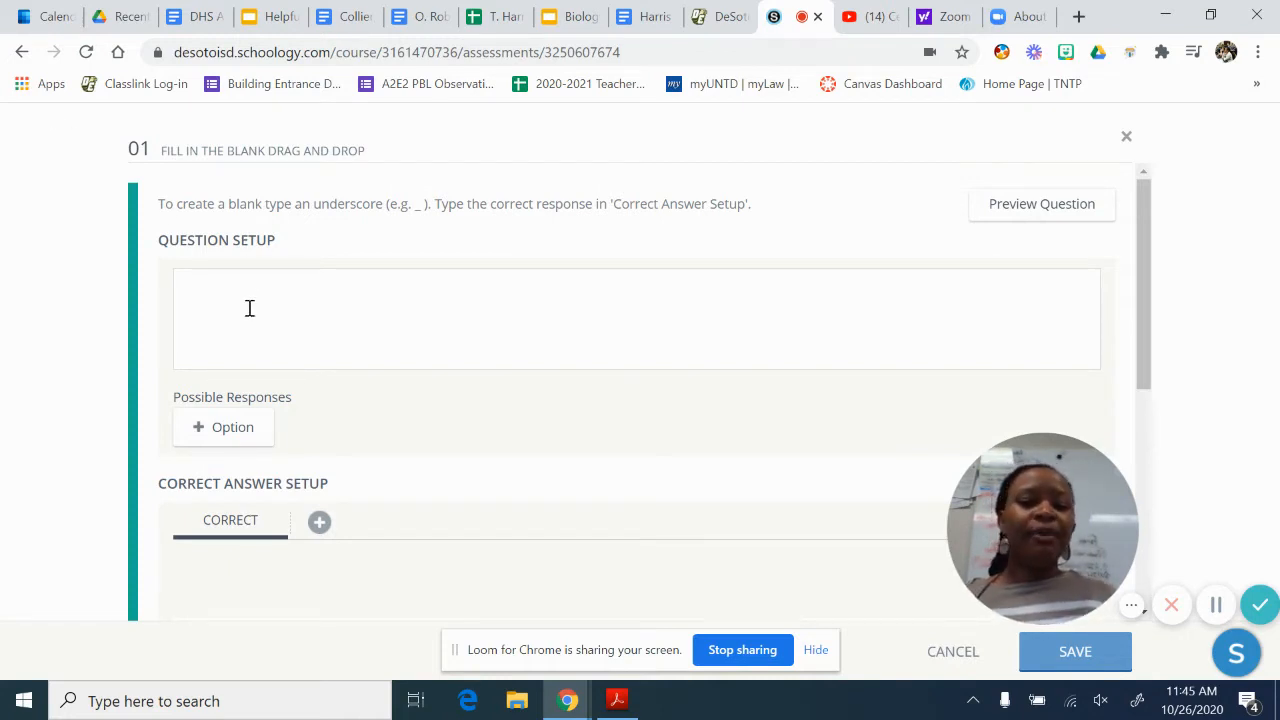
Step: Examine the table in "Copy of P vs. CR worksheet.pdf" in Google Drive, then return to the Schoology question with its tab moved beside Drive
{"action": "left_click", "coordinate": [121, 20]}
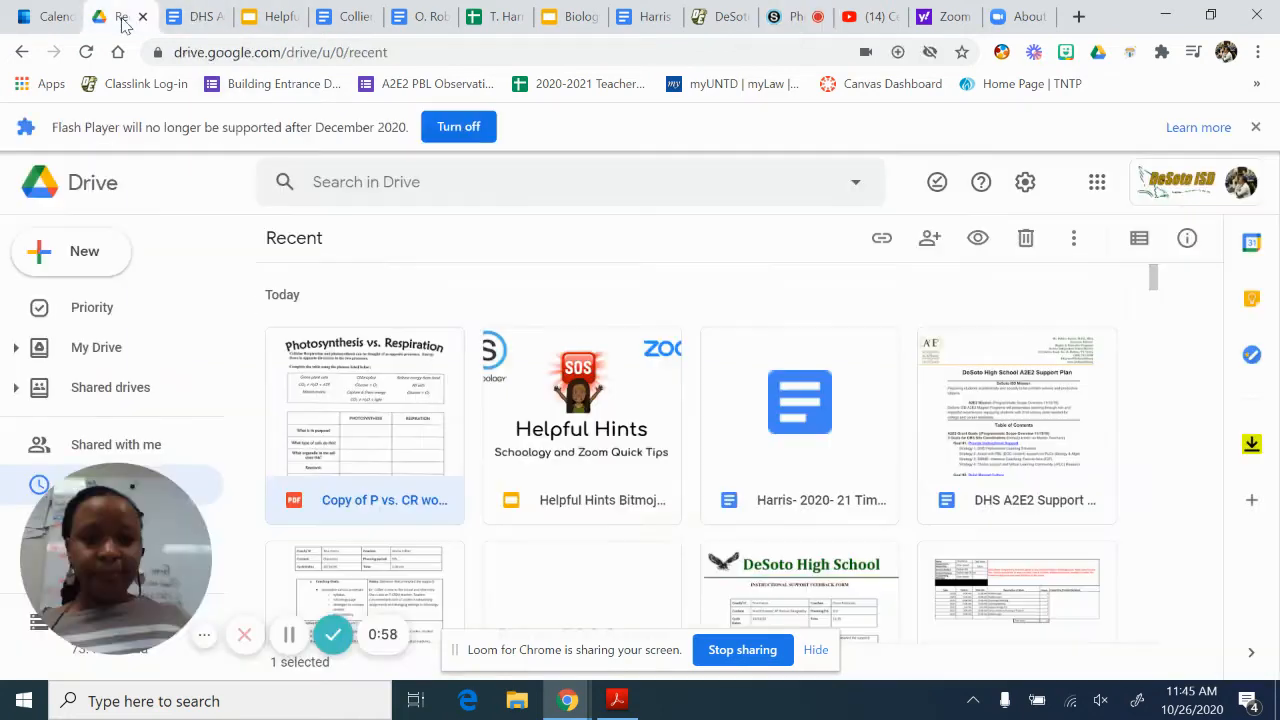
{"action": "double_click", "coordinate": [358, 388]}
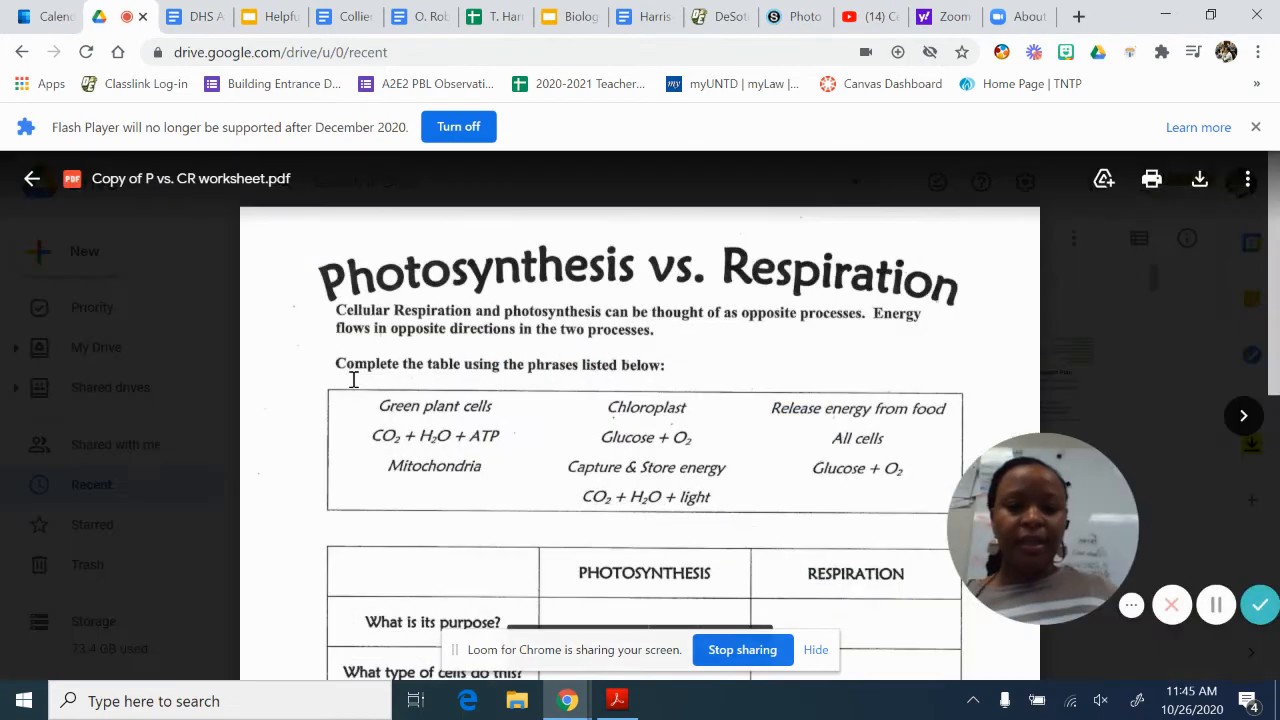
{"action": "scroll", "coordinate": [566, 543], "scroll_direction": "down", "scroll_amount": 3}
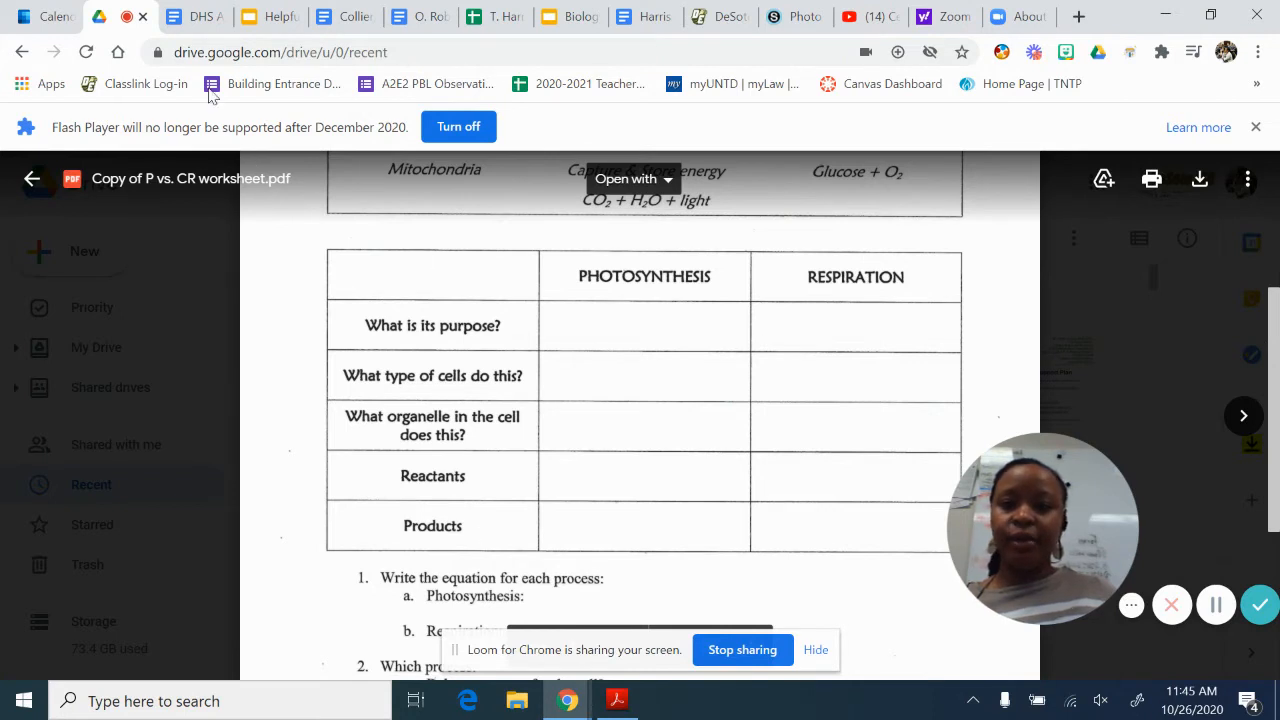
{"action": "left_click_drag", "start_coordinate": [800, 16], "coordinate": [200, 12]}
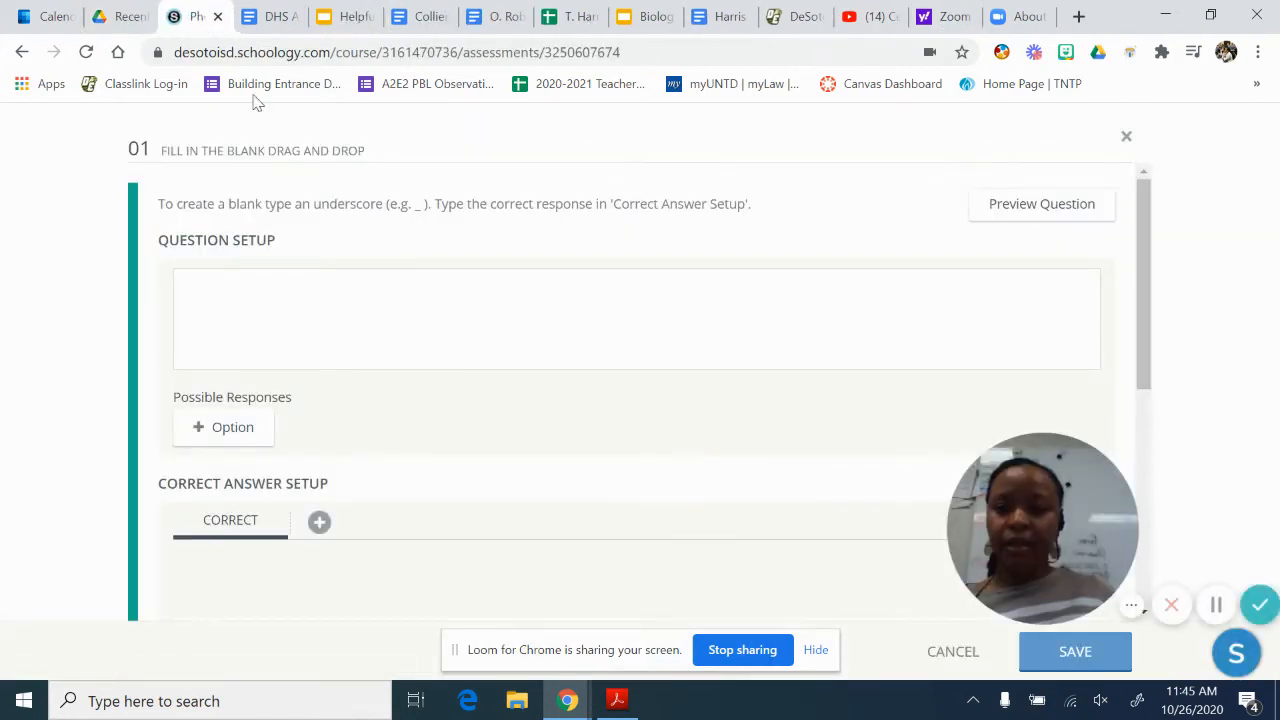
Step: Start a new table in the question setup with 6 rows and 3 columns
{"action": "left_click", "coordinate": [453, 307]}
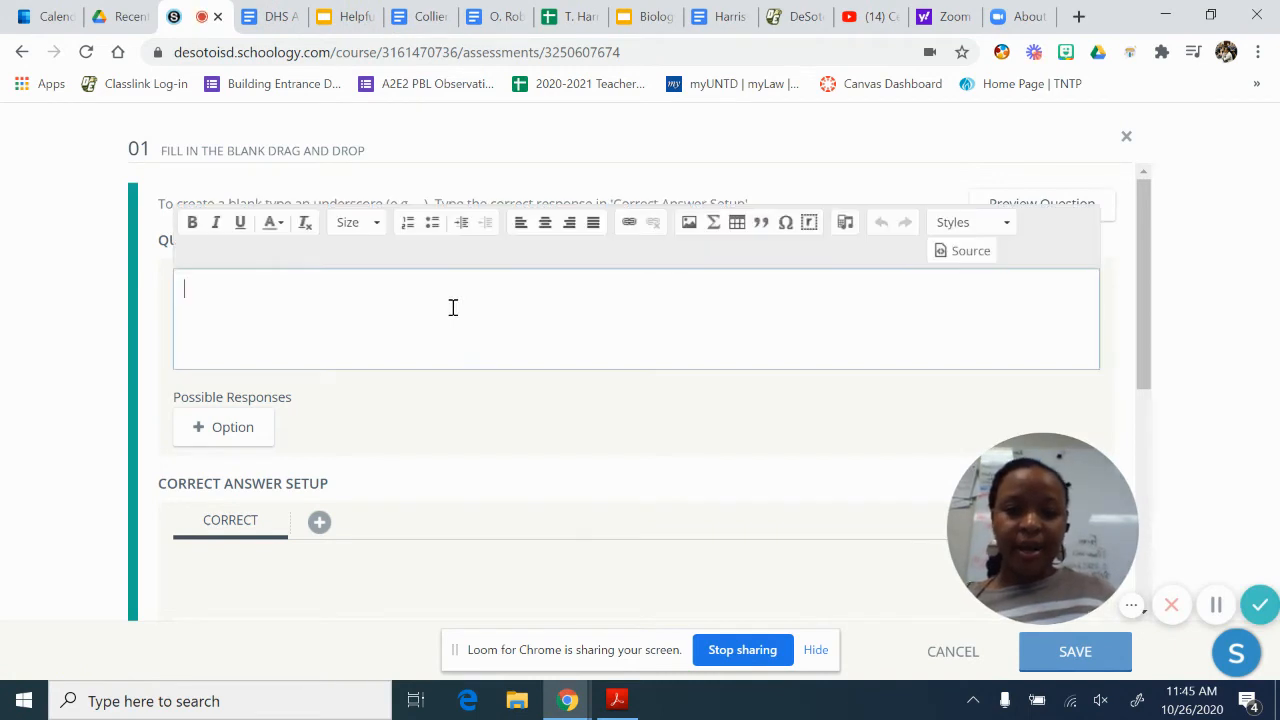
{"action": "left_click", "coordinate": [745, 237]}
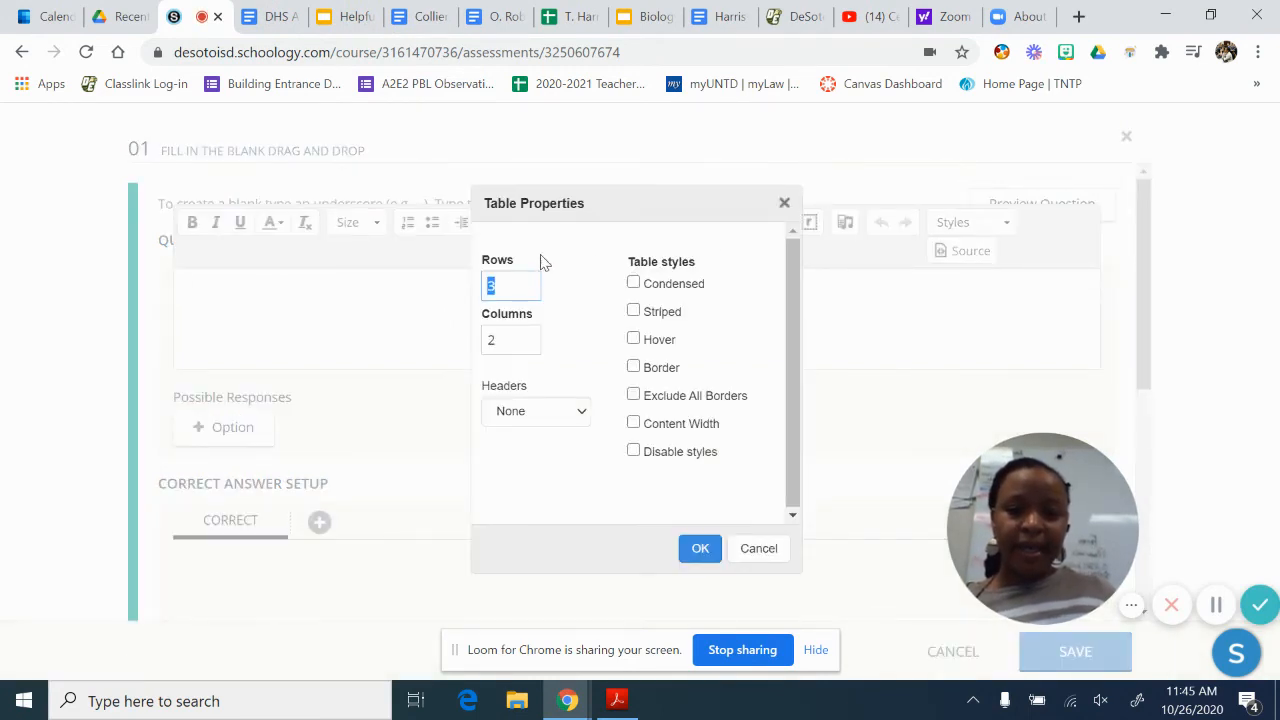
{"action": "type", "text": "6"}
{"action": "left_click", "coordinate": [516, 338]}
{"action": "key", "text": "BackSpace"}
{"action": "type", "text": "3"}
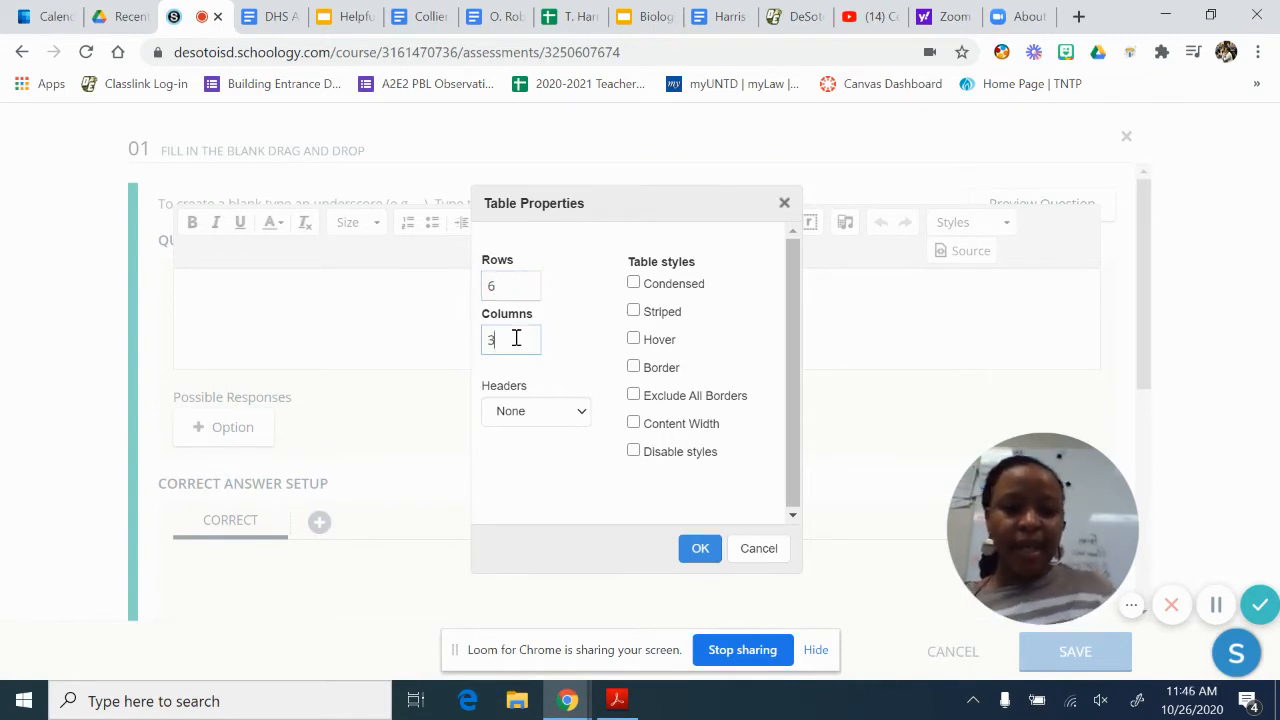
Step: Give the table the Condensed, Striped, Hover and Border styles, set its headers to Both, and insert it
{"action": "left_click", "coordinate": [634, 285]}
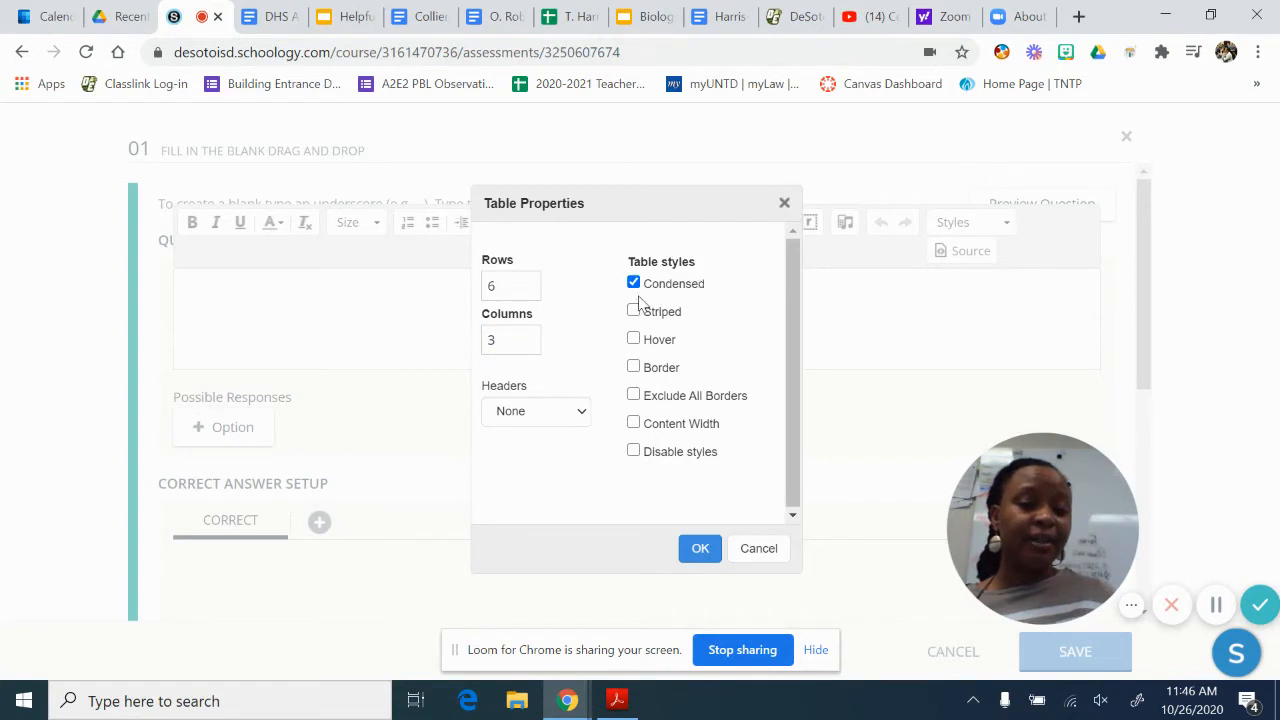
{"action": "left_click", "coordinate": [636, 314]}
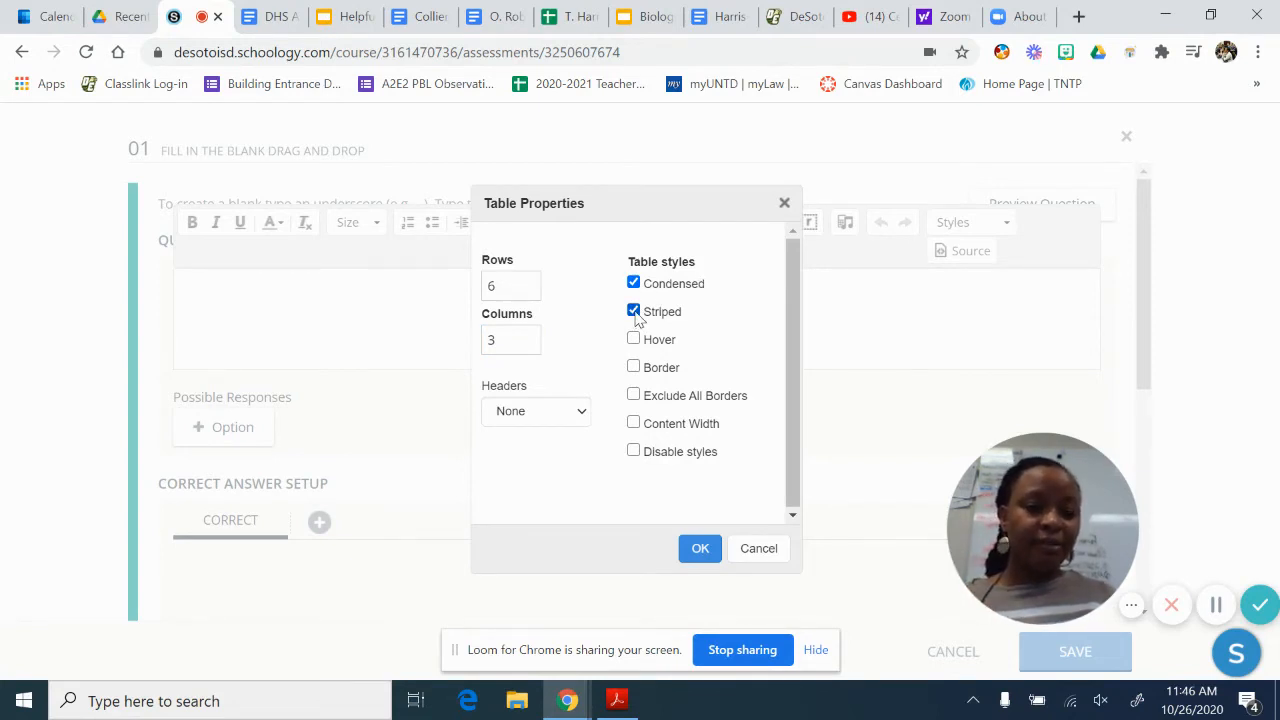
{"action": "left_click", "coordinate": [634, 340]}
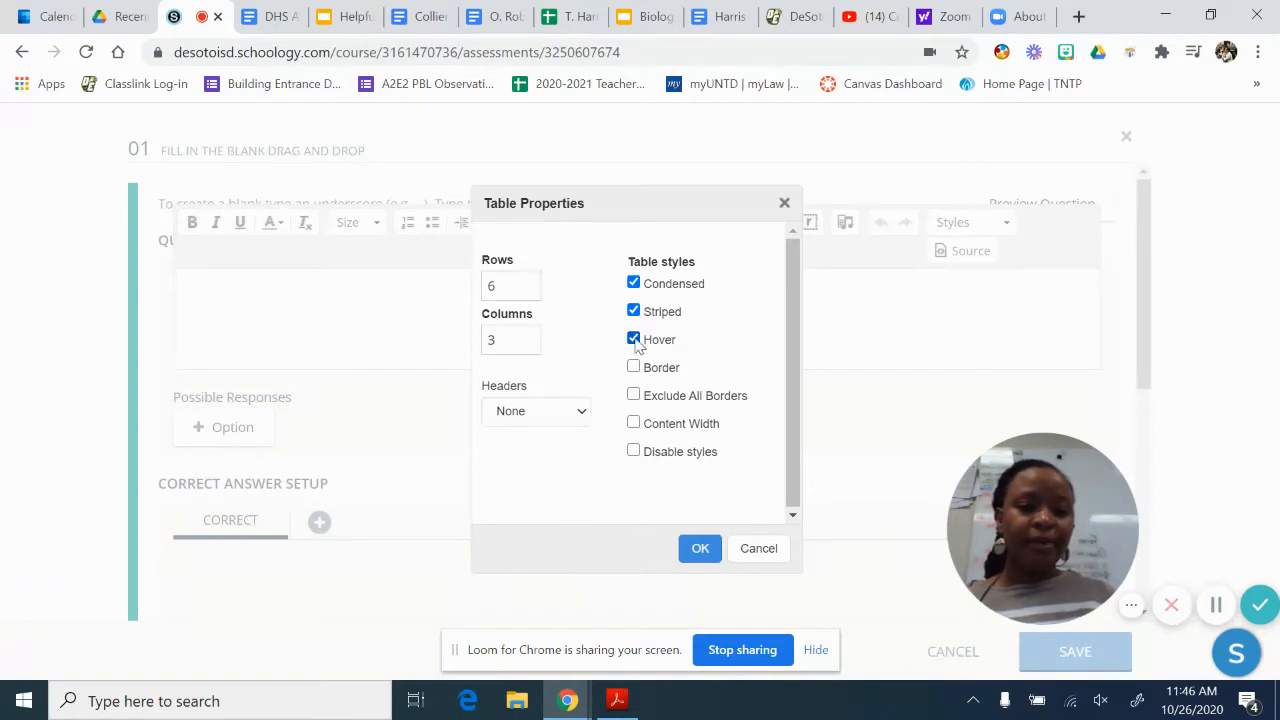
{"action": "left_click", "coordinate": [634, 368]}
{"action": "left_click", "coordinate": [583, 414]}
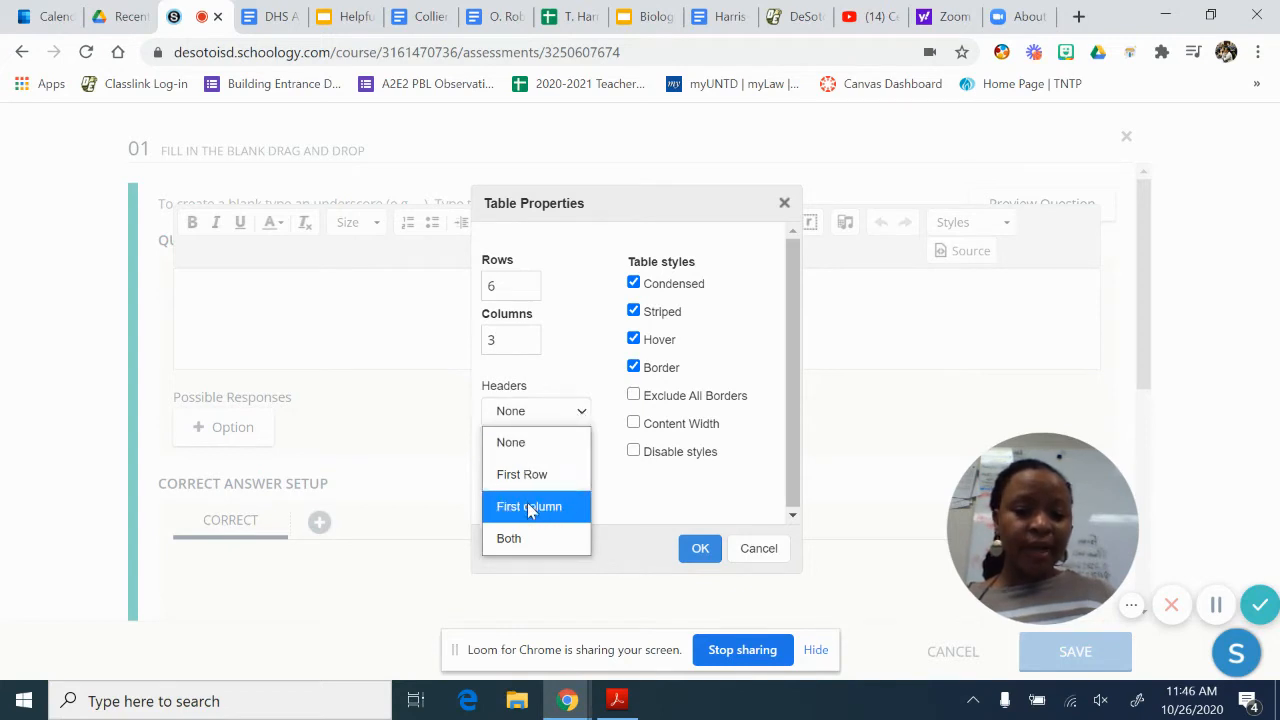
{"action": "left_click", "coordinate": [516, 543]}
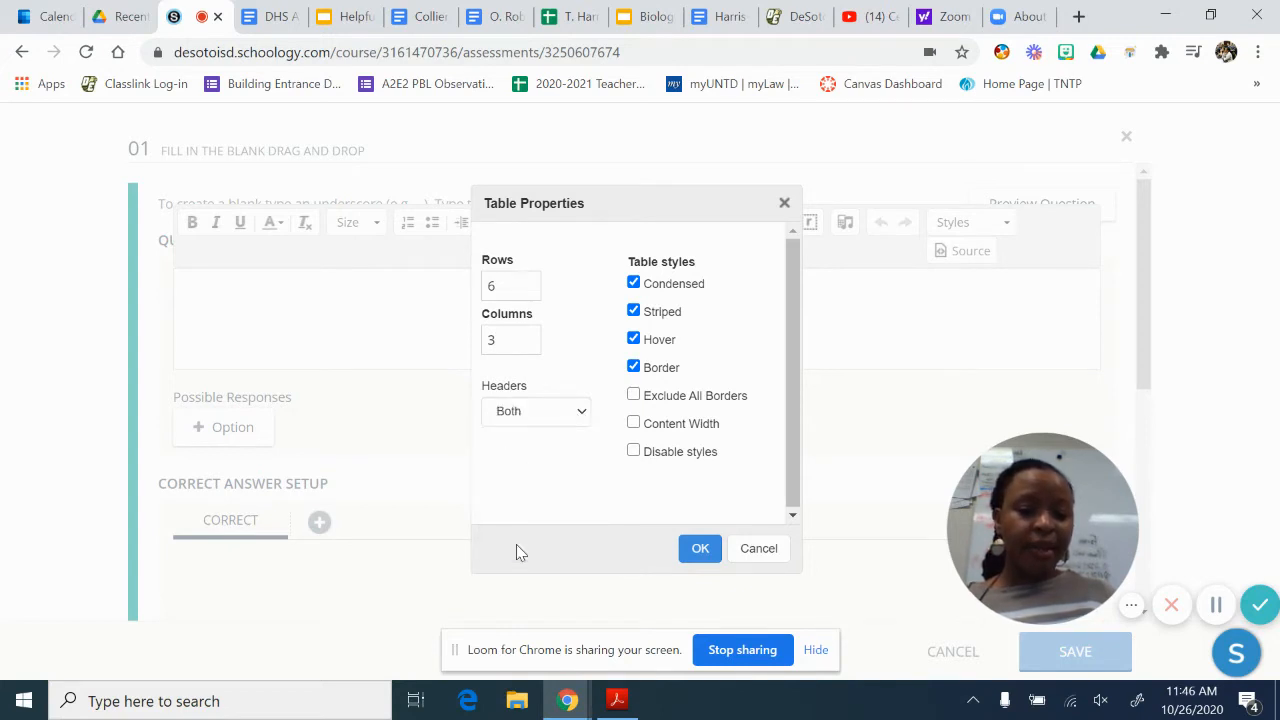
{"action": "left_click", "coordinate": [699, 548]}
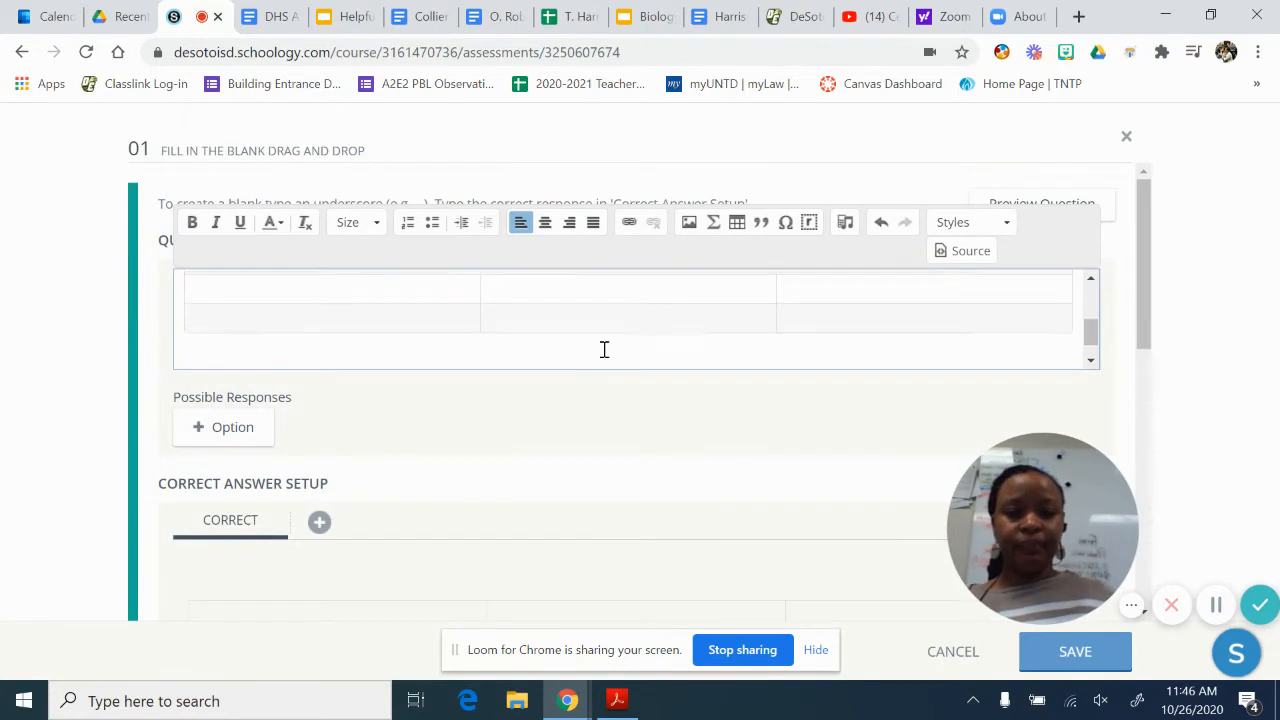
Step: Following the worksheet, enter the headers "Photosynthesis" and "Respiration" in the second and third cells of the table's first row
{"action": "scroll", "coordinate": [603, 349], "scroll_direction": "up", "scroll_amount": 2}
{"action": "left_click", "coordinate": [428, 297]}
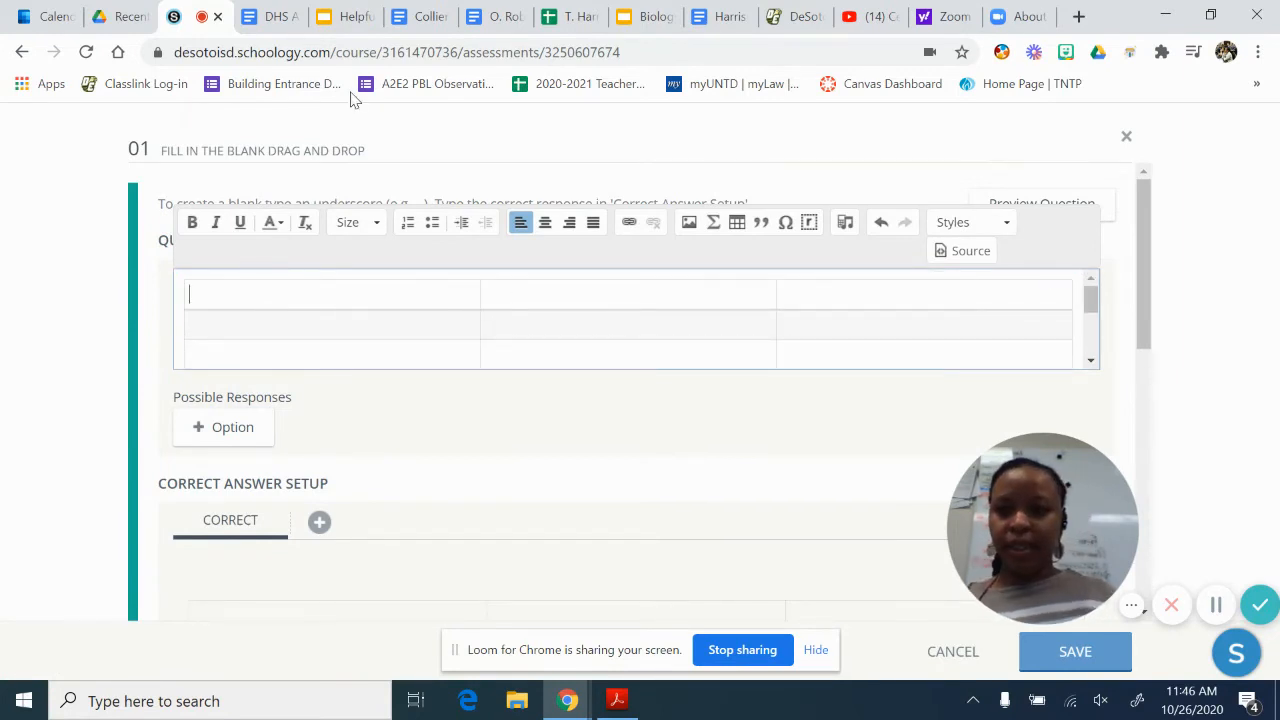
{"action": "left_click", "coordinate": [121, 18]}
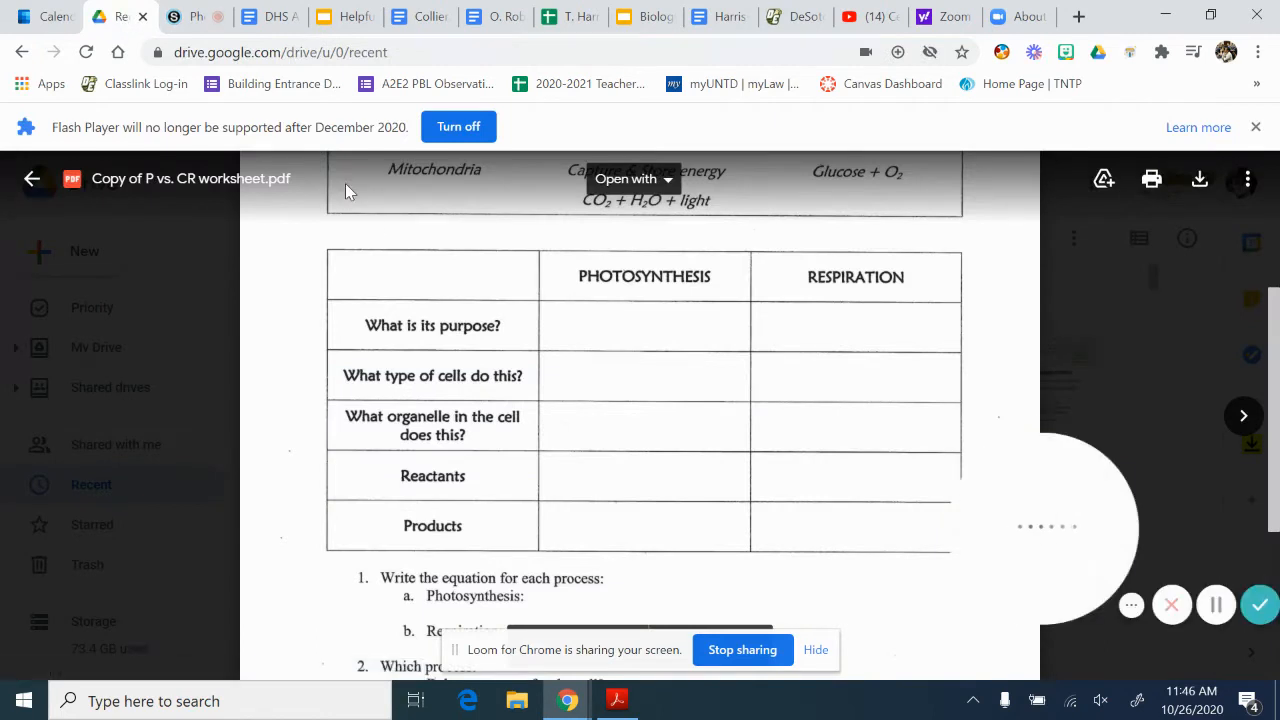
{"action": "left_click", "coordinate": [195, 16]}
{"action": "left_click", "coordinate": [551, 292]}
{"action": "type", "text": "P"}
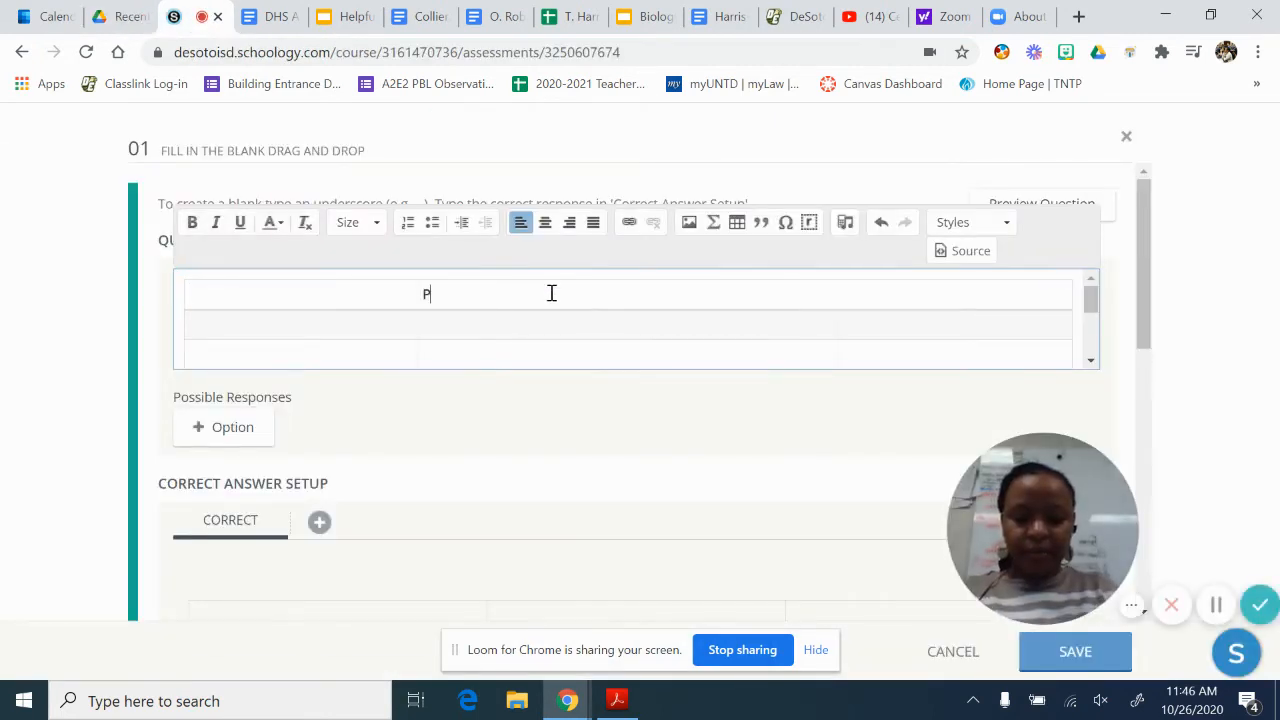
{"action": "type", "text": "hotosynteh"}
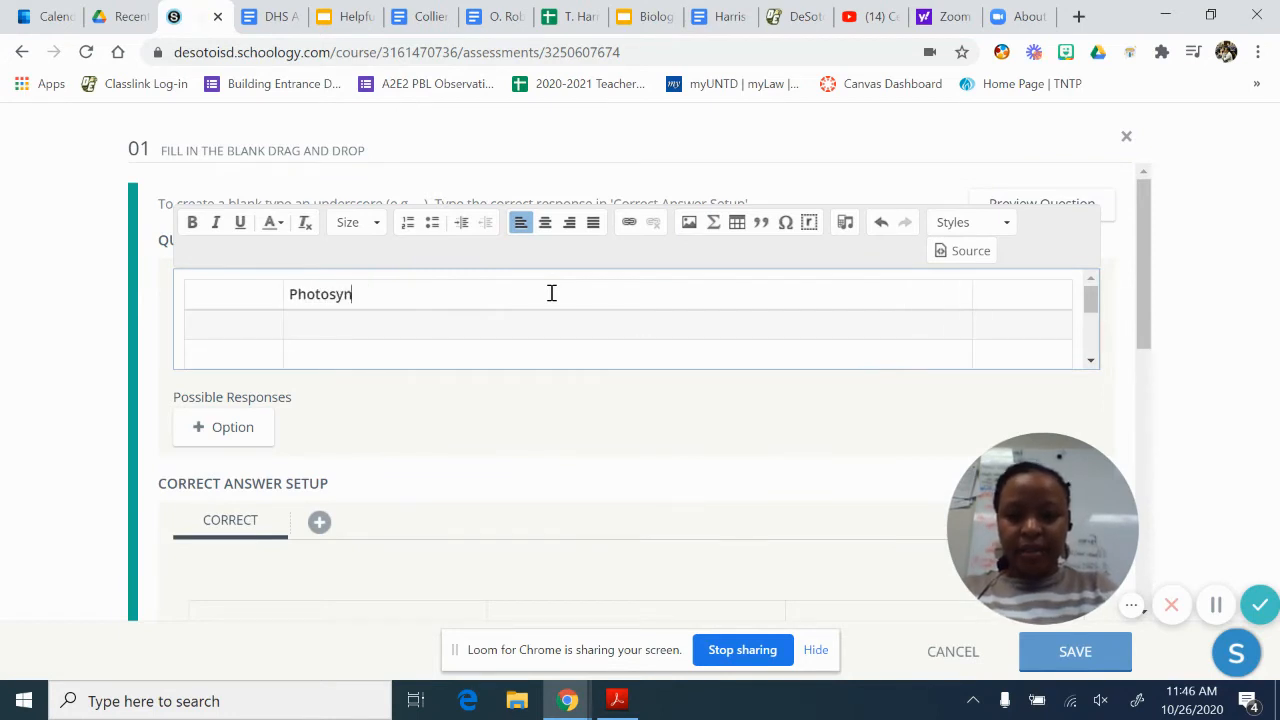
{"action": "key", "text": "BackSpace"}
{"action": "key", "text": "BackSpace"}
{"action": "type", "text": "hesis"}
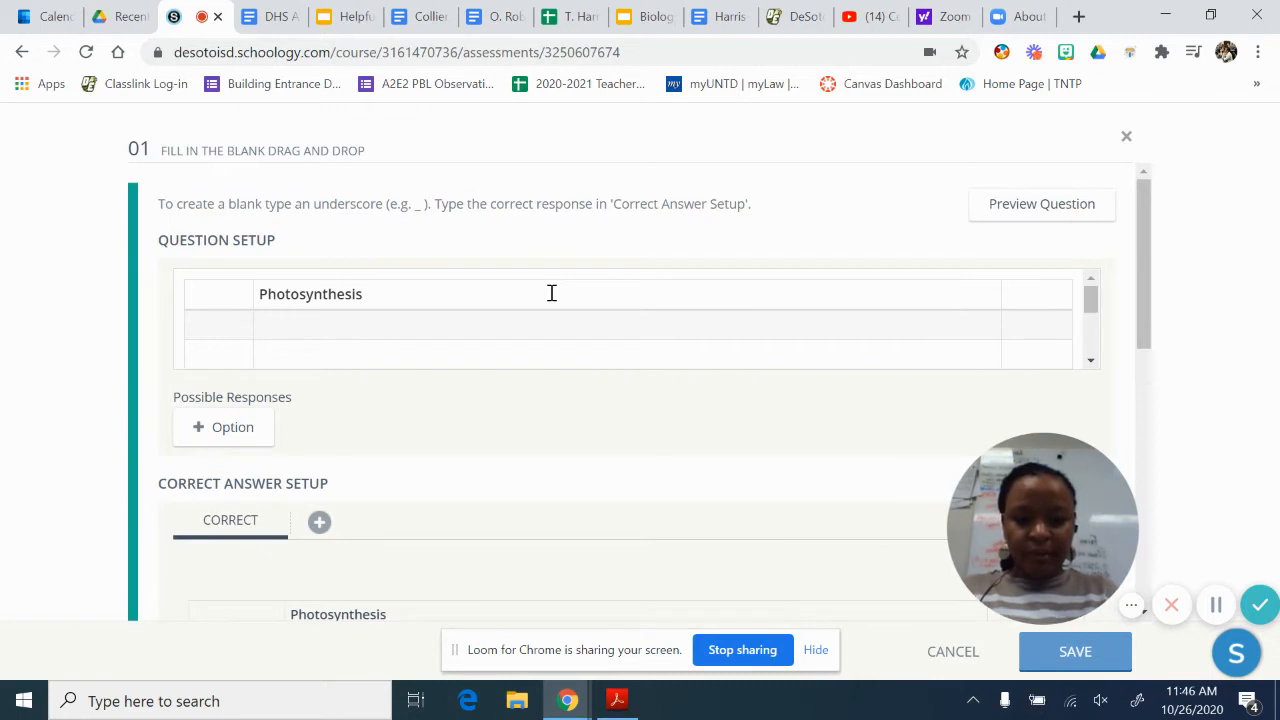
{"action": "left_click", "coordinate": [1060, 293]}
{"action": "type", "text": "Respiration"}
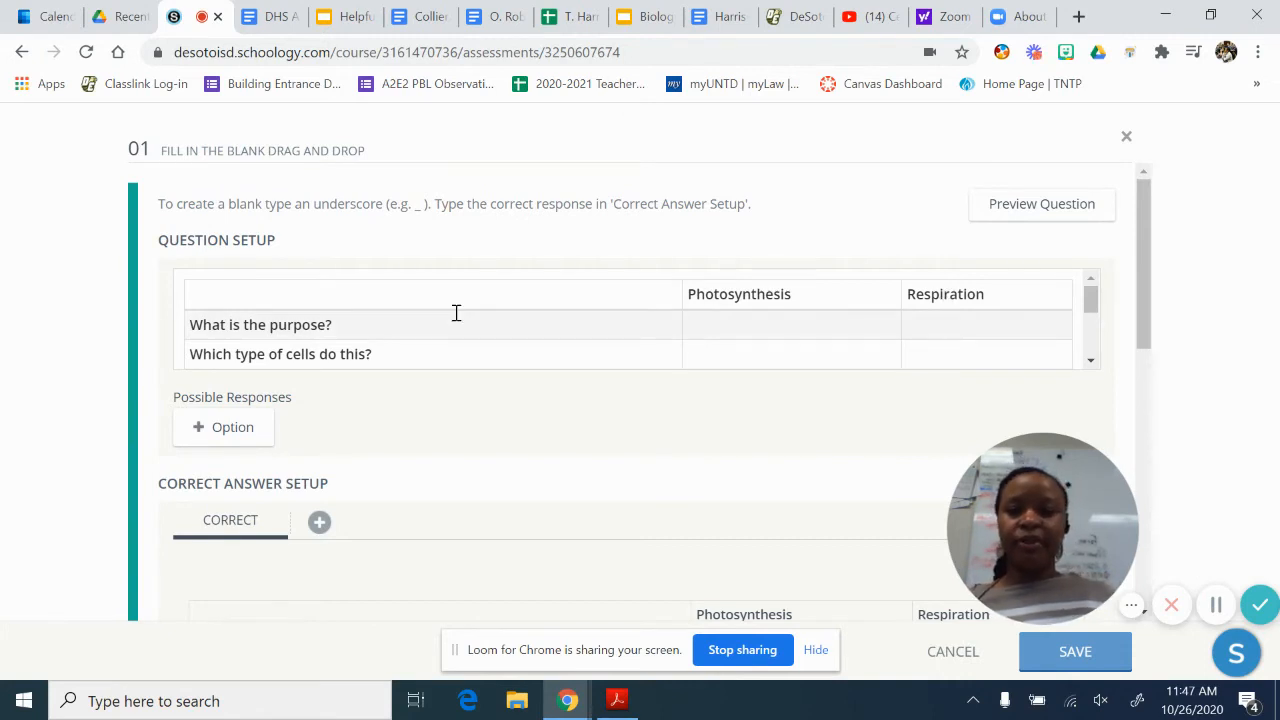
Step: Review the table's row labels and column headers in the question setup
{"action": "scroll", "coordinate": [338, 333], "scroll_direction": "down", "scroll_amount": 1}
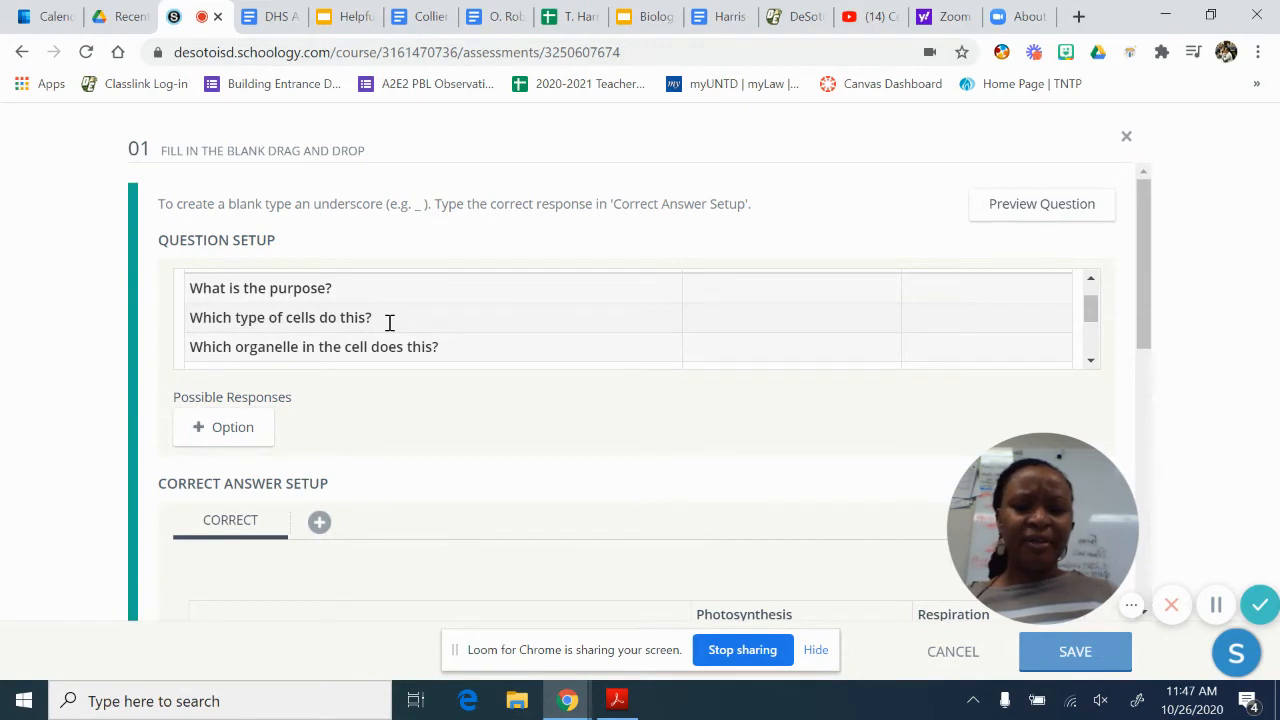
{"action": "scroll", "coordinate": [390, 322], "scroll_direction": "down", "scroll_amount": 1}
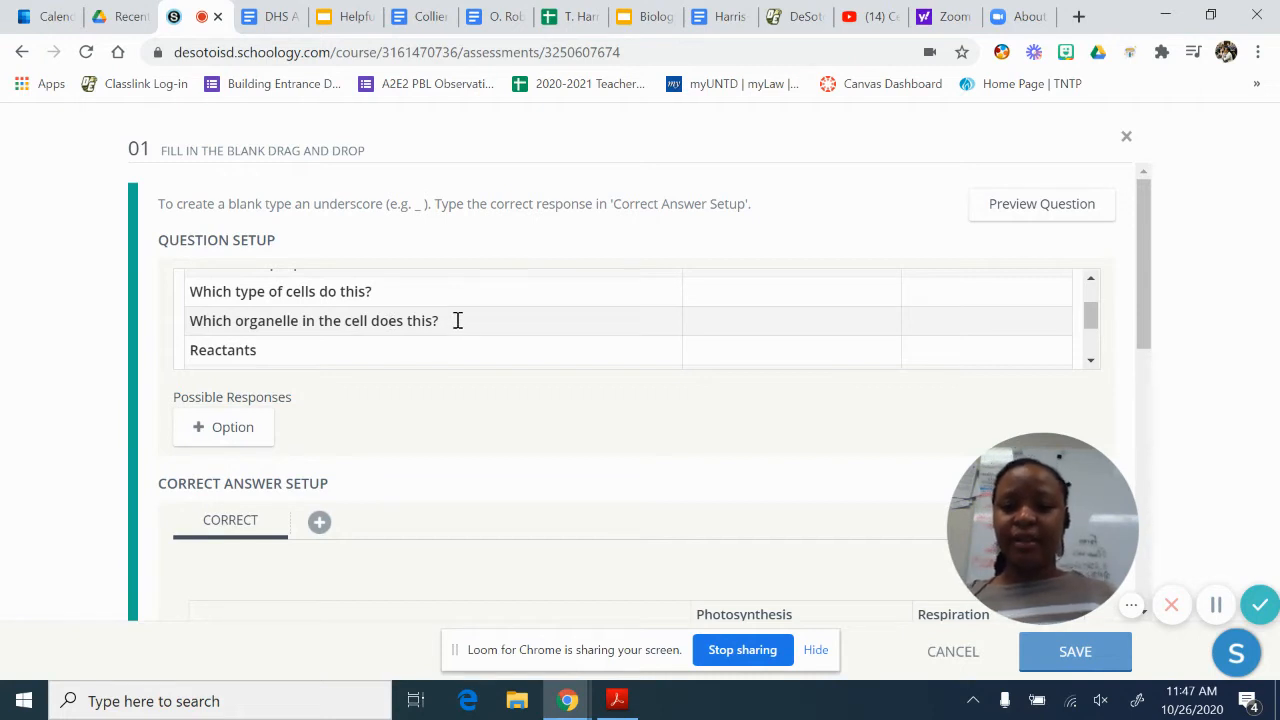
{"action": "scroll", "coordinate": [448, 323], "scroll_direction": "down", "scroll_amount": 2}
{"action": "scroll", "coordinate": [450, 325], "scroll_direction": "up", "scroll_amount": 1}
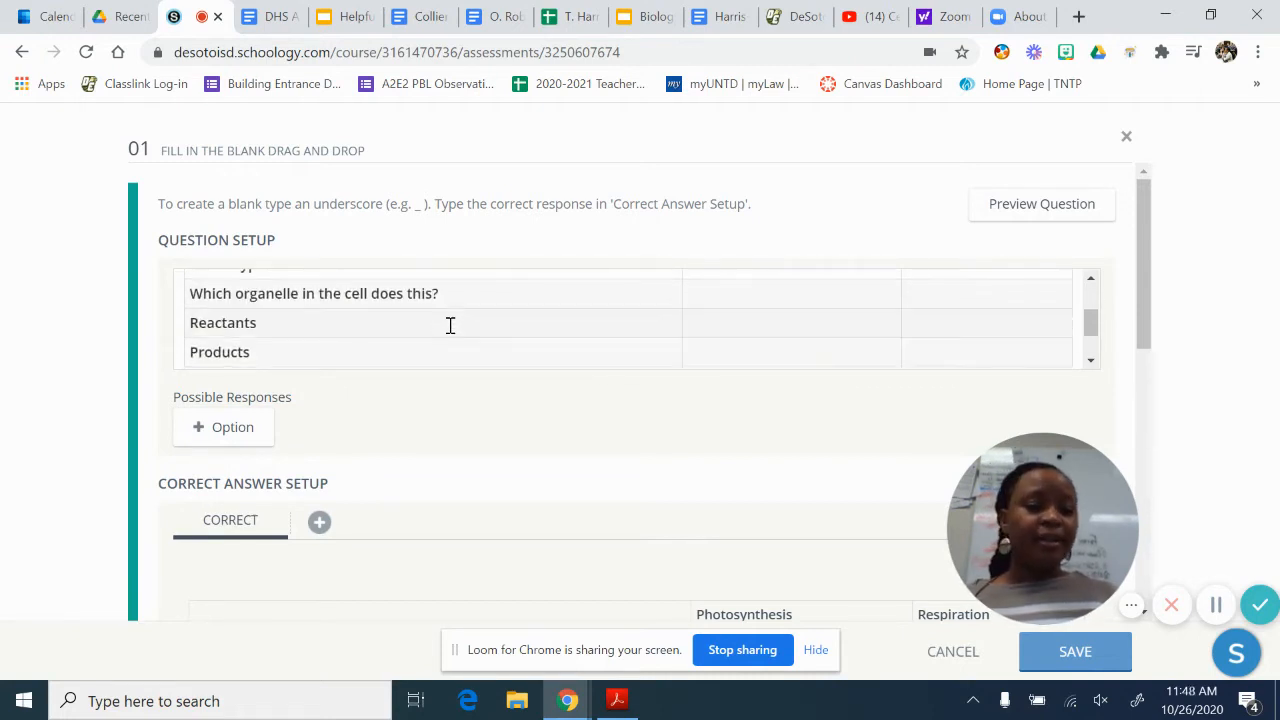
{"action": "scroll", "coordinate": [450, 325], "scroll_direction": "up", "scroll_amount": 1}
{"action": "scroll", "coordinate": [400, 305], "scroll_direction": "up", "scroll_amount": 2}
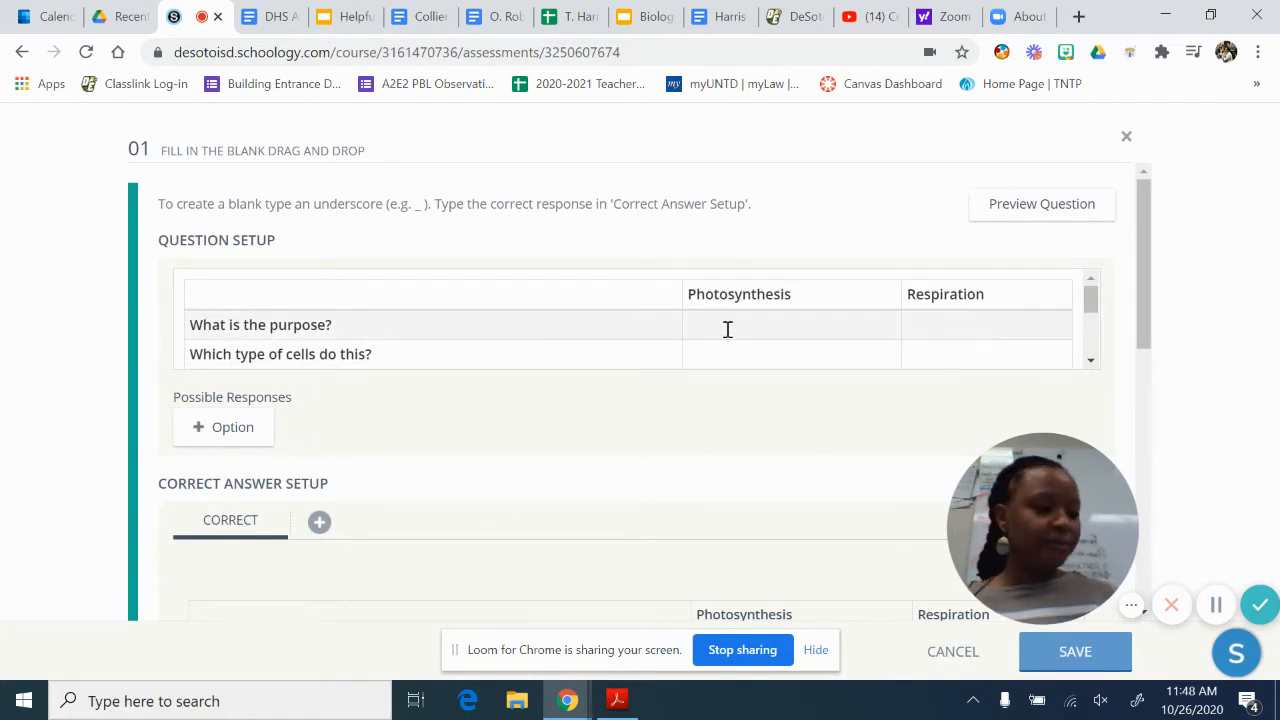
{"action": "scroll", "coordinate": [581, 314], "scroll_direction": "down", "scroll_amount": 1}
{"action": "scroll", "coordinate": [581, 314], "scroll_direction": "up", "scroll_amount": 1}
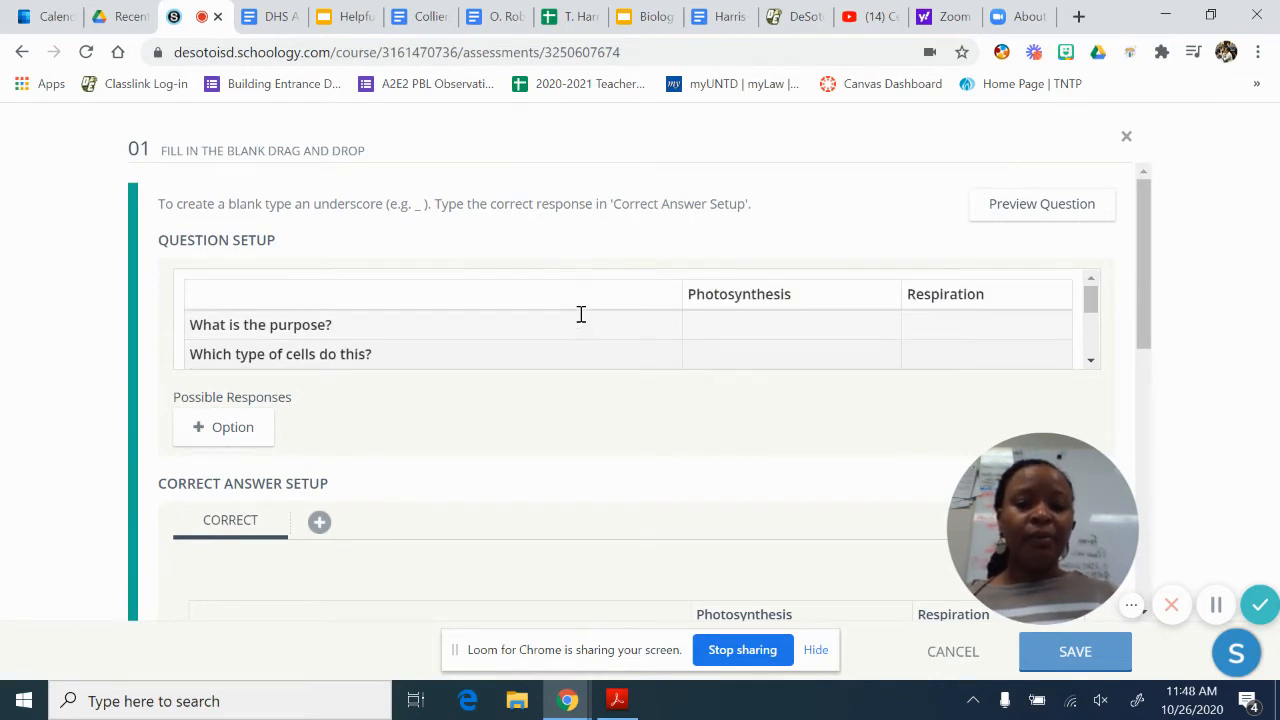
Step: Insert response blanks in the Photosynthesis and Respiration cells of the "What is the purpose?" row using underscores
{"action": "left_click", "coordinate": [730, 325]}
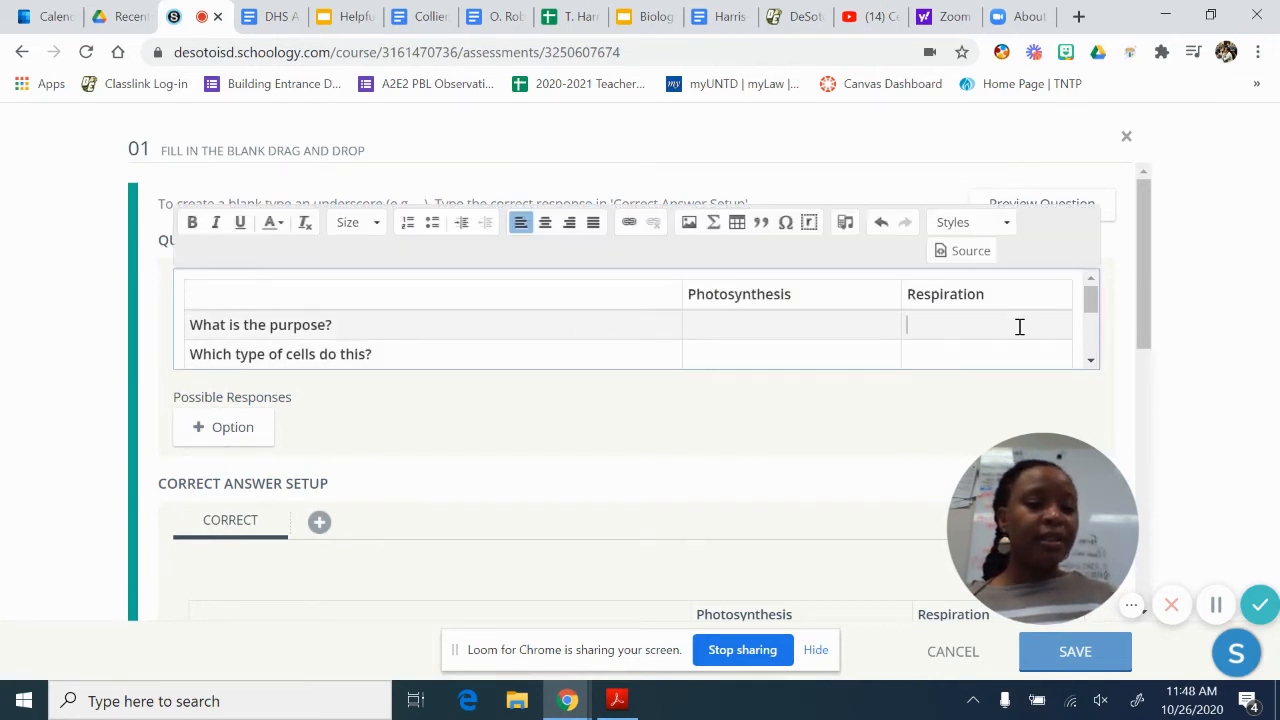
{"action": "left_click", "coordinate": [838, 355]}
{"action": "left_click", "coordinate": [978, 355]}
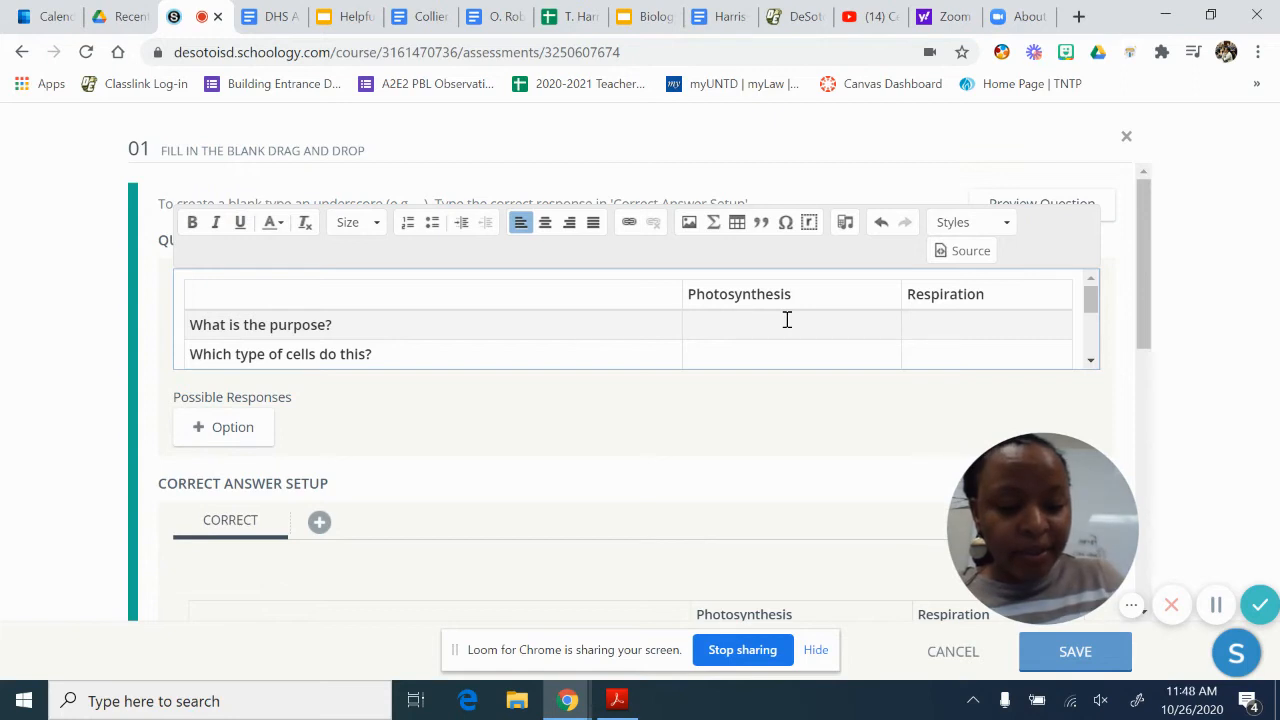
{"action": "type", "text": "_"}
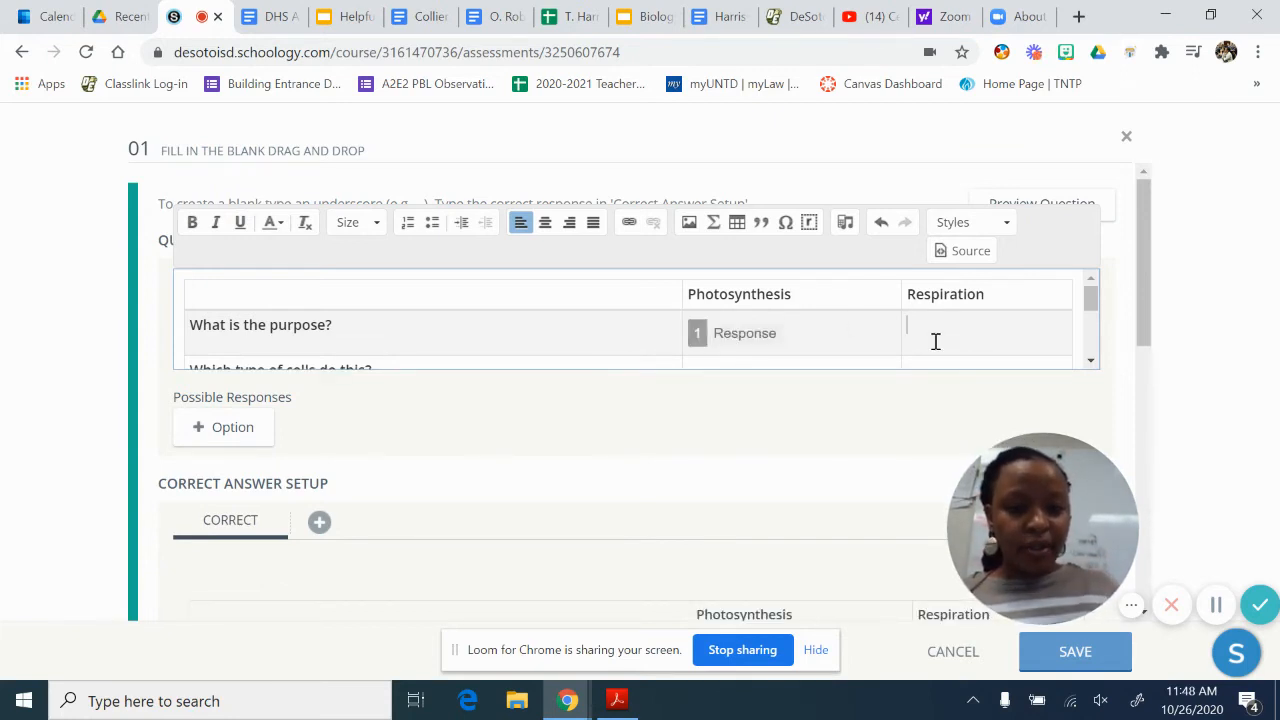
{"action": "type", "text": "_"}
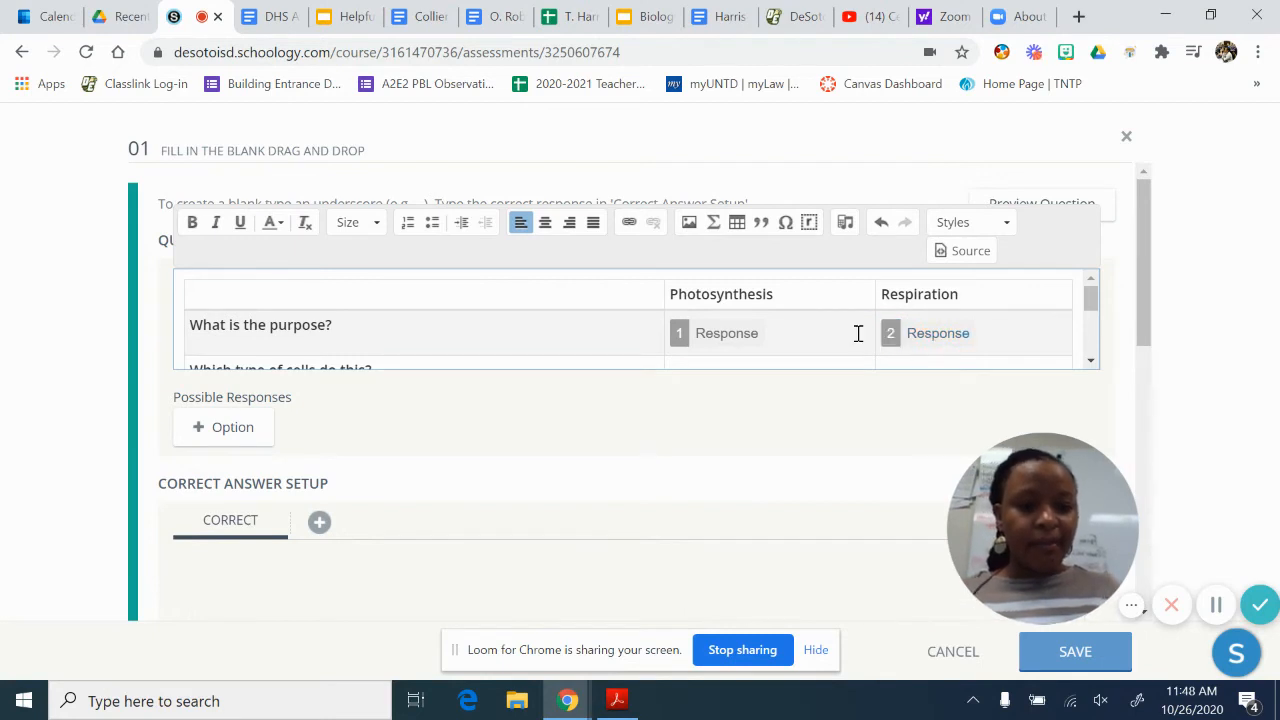
Step: Add underscore response blanks under both processes for "Which type of cells do this?" and "Which organelle in the cell does this?"
{"action": "scroll", "coordinate": [857, 334], "scroll_direction": "down", "scroll_amount": 2}
{"action": "left_click", "coordinate": [820, 320]}
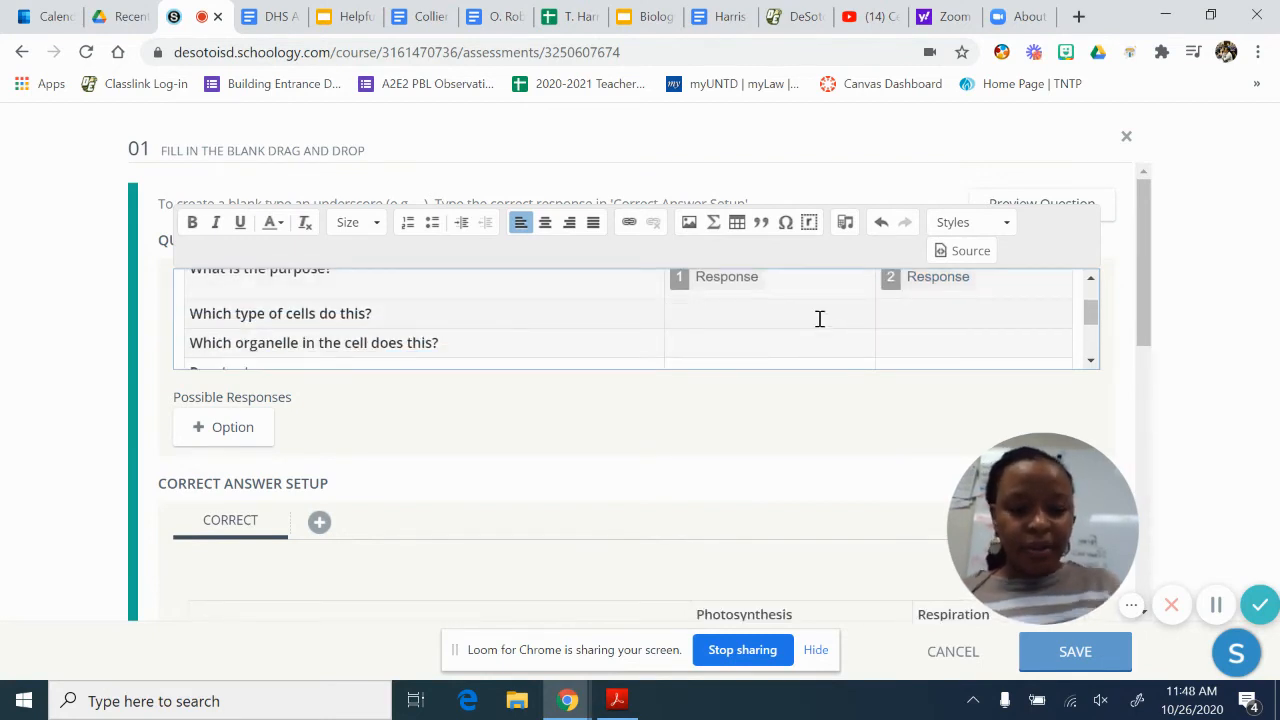
{"action": "type", "text": "_"}
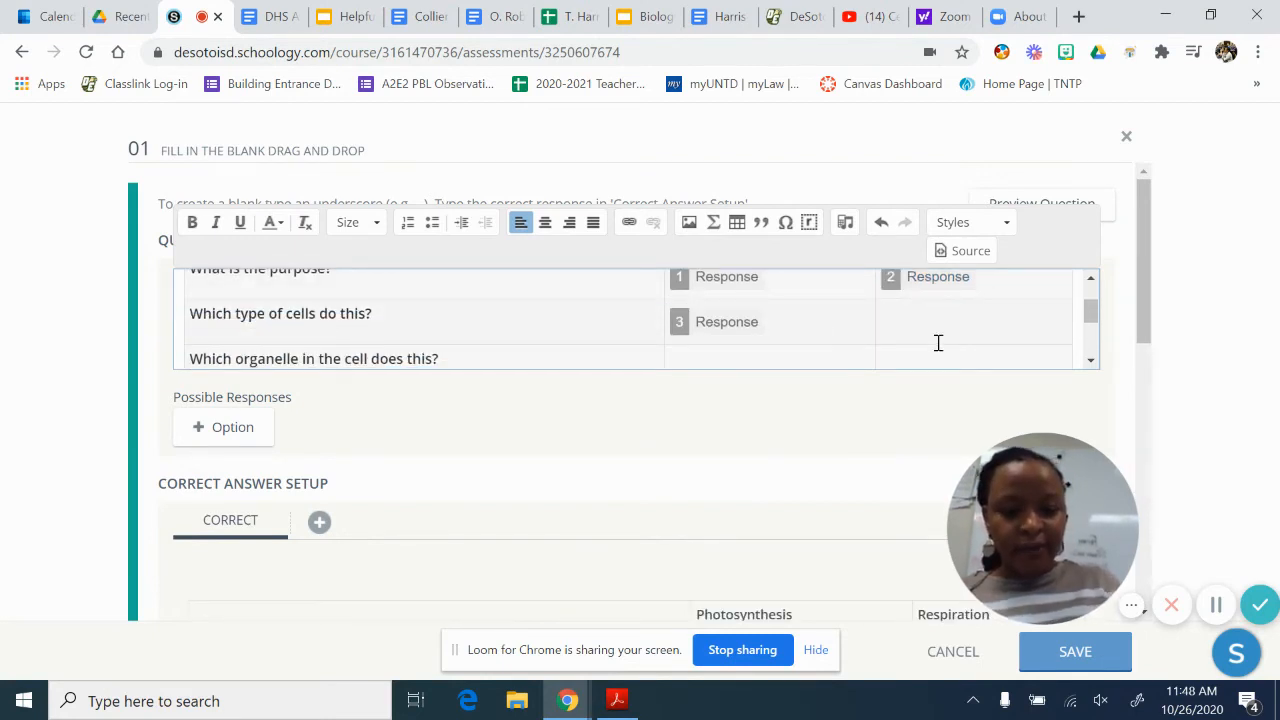
{"action": "left_click", "coordinate": [938, 340]}
{"action": "type", "text": "_"}
{"action": "left_click", "coordinate": [774, 350]}
{"action": "type", "text": "_"}
{"action": "left_click", "coordinate": [914, 357]}
{"action": "type", "text": "_"}
Step: Add underscore response blanks to the Photosynthesis and Respiration cells of the "Reactants" row
{"action": "scroll", "coordinate": [860, 305], "scroll_direction": "up", "scroll_amount": 1}
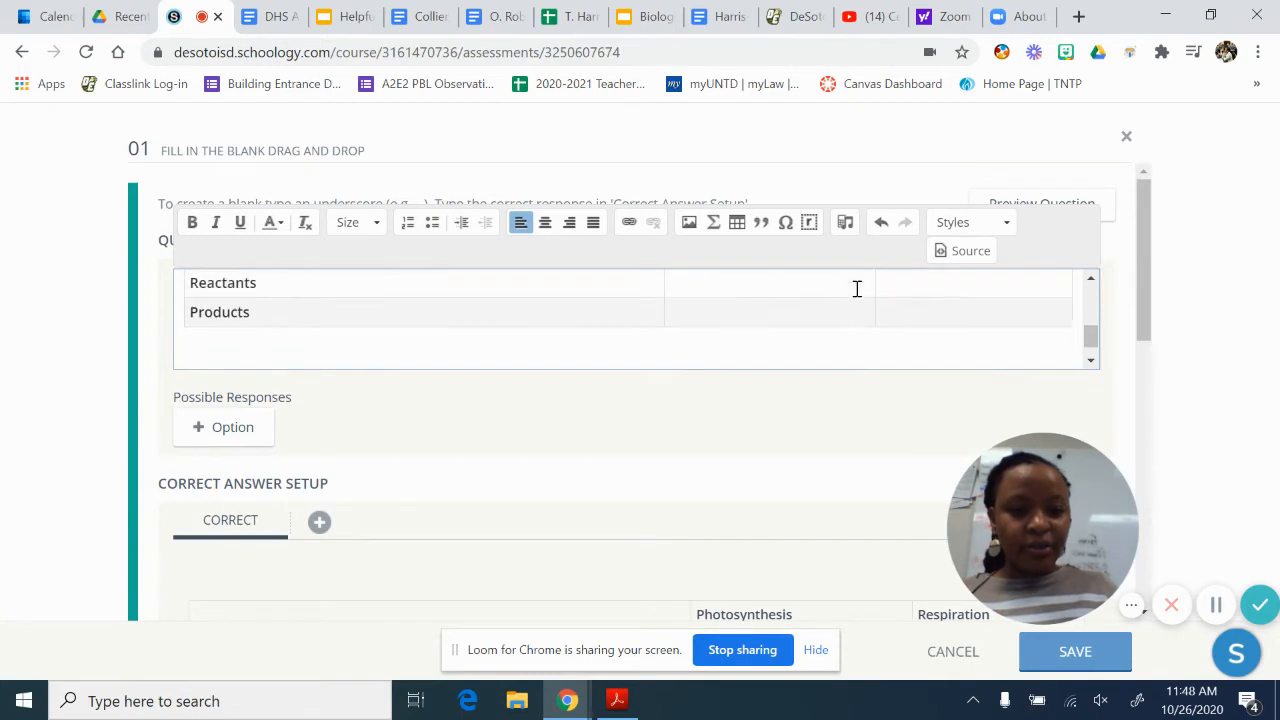
{"action": "left_click", "coordinate": [820, 314]}
{"action": "type", "text": "_"}
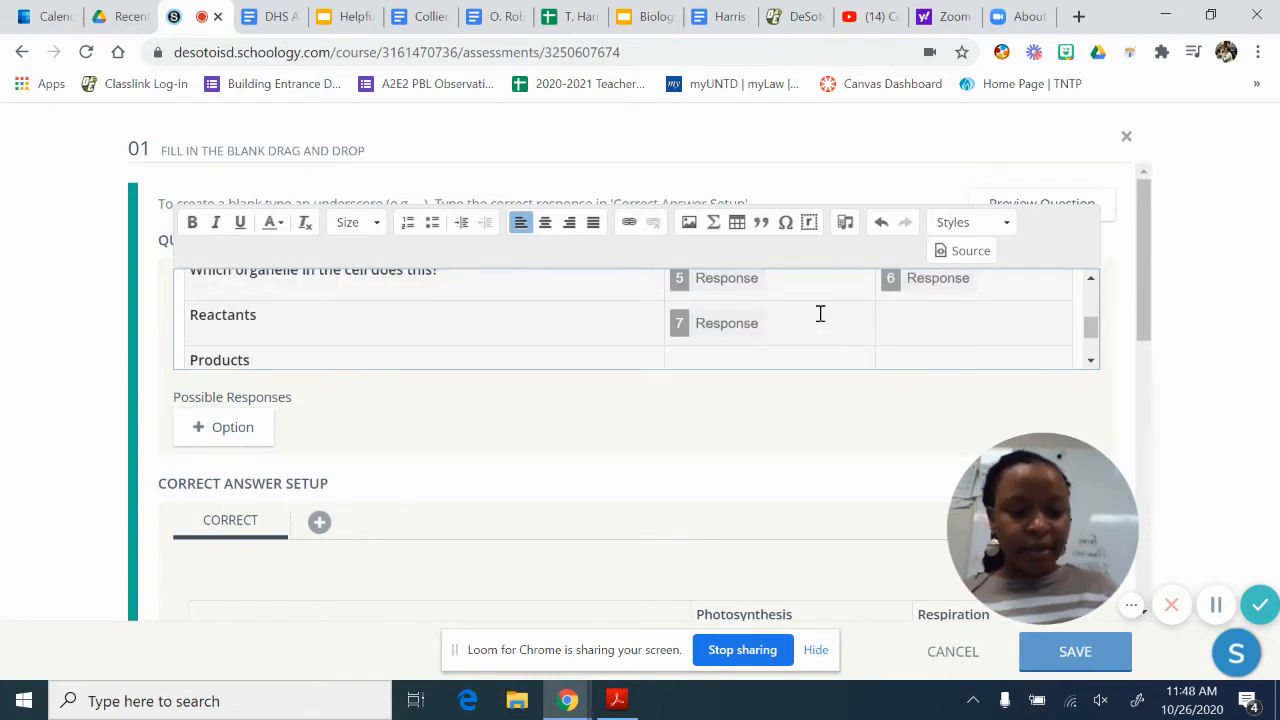
{"action": "type", "text": "_"}
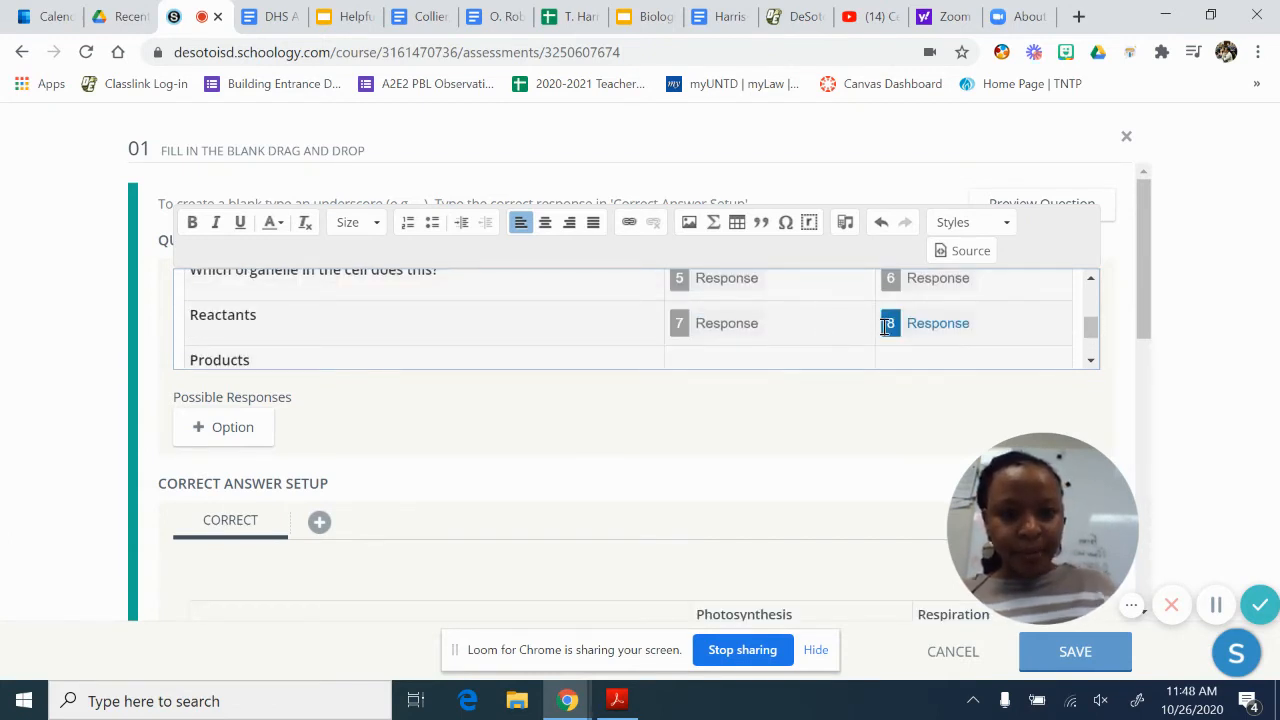
Step: Add underscore response blanks to the Photosynthesis and Respiration cells of the "Products" row
{"action": "scroll", "coordinate": [780, 346], "scroll_direction": "down", "scroll_amount": 2}
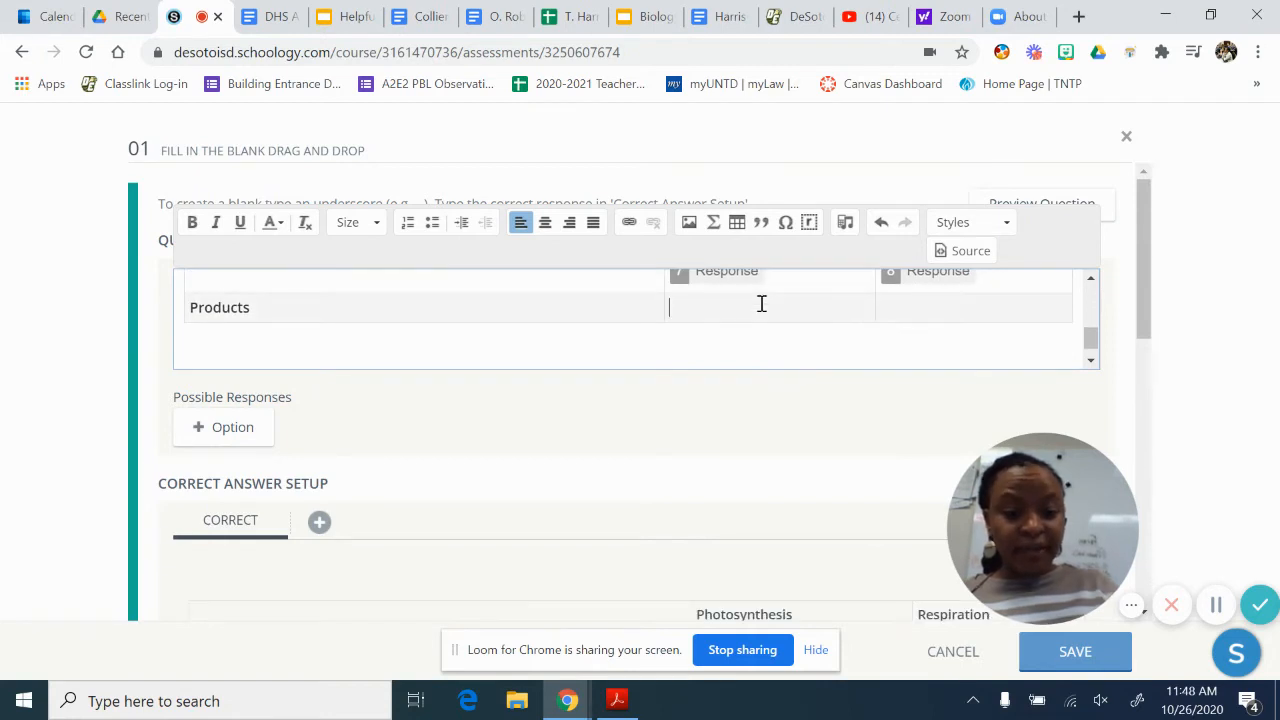
{"action": "type", "text": "_"}
{"action": "left_click", "coordinate": [926, 306]}
{"action": "type", "text": "_"}
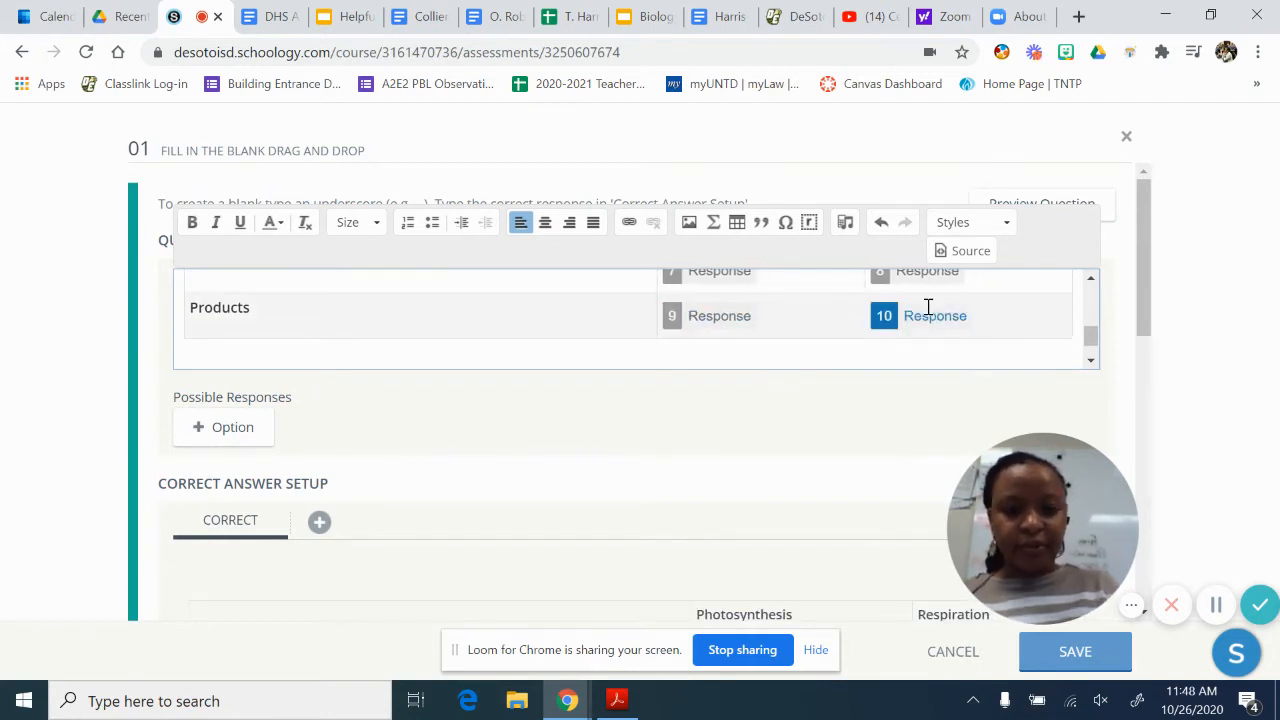
{"action": "scroll", "coordinate": [928, 306], "scroll_direction": "up", "scroll_amount": 5}
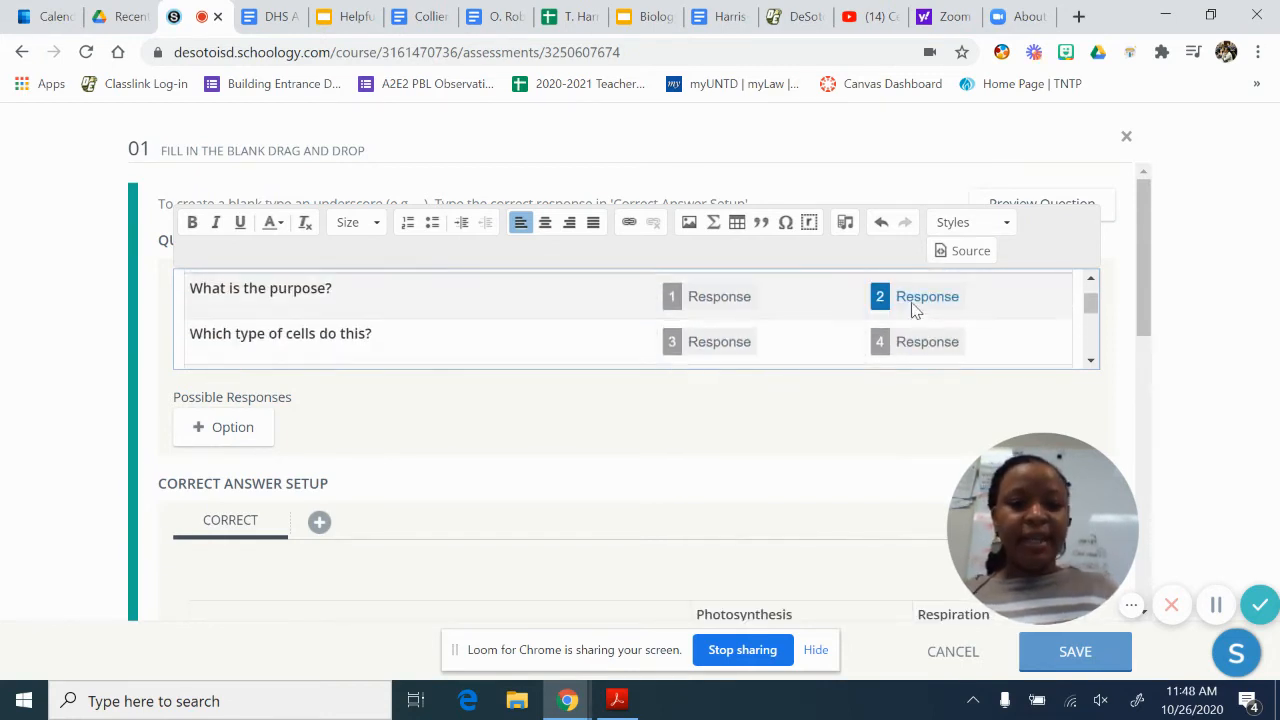
{"action": "scroll", "coordinate": [754, 323], "scroll_direction": "down", "scroll_amount": 3}
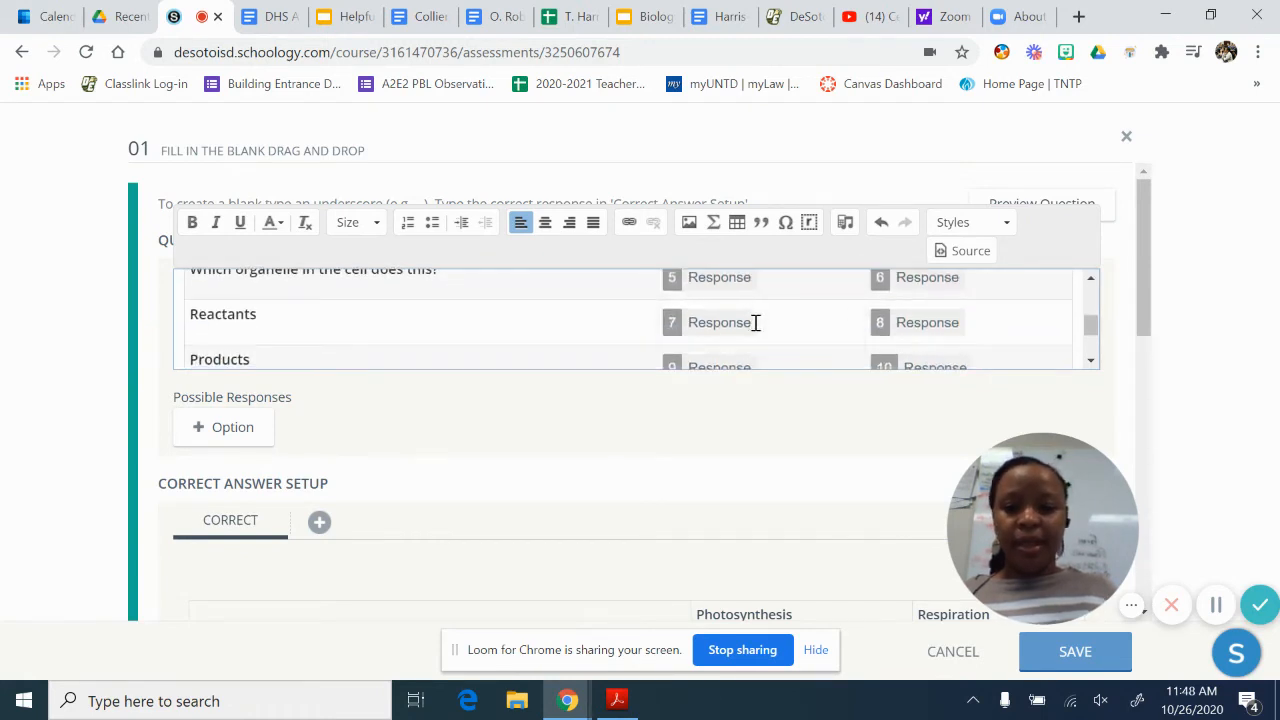
Step: Add the possible response "Green plant cells" to the question
{"action": "left_click", "coordinate": [230, 427]}
{"action": "left_click", "coordinate": [243, 426]}
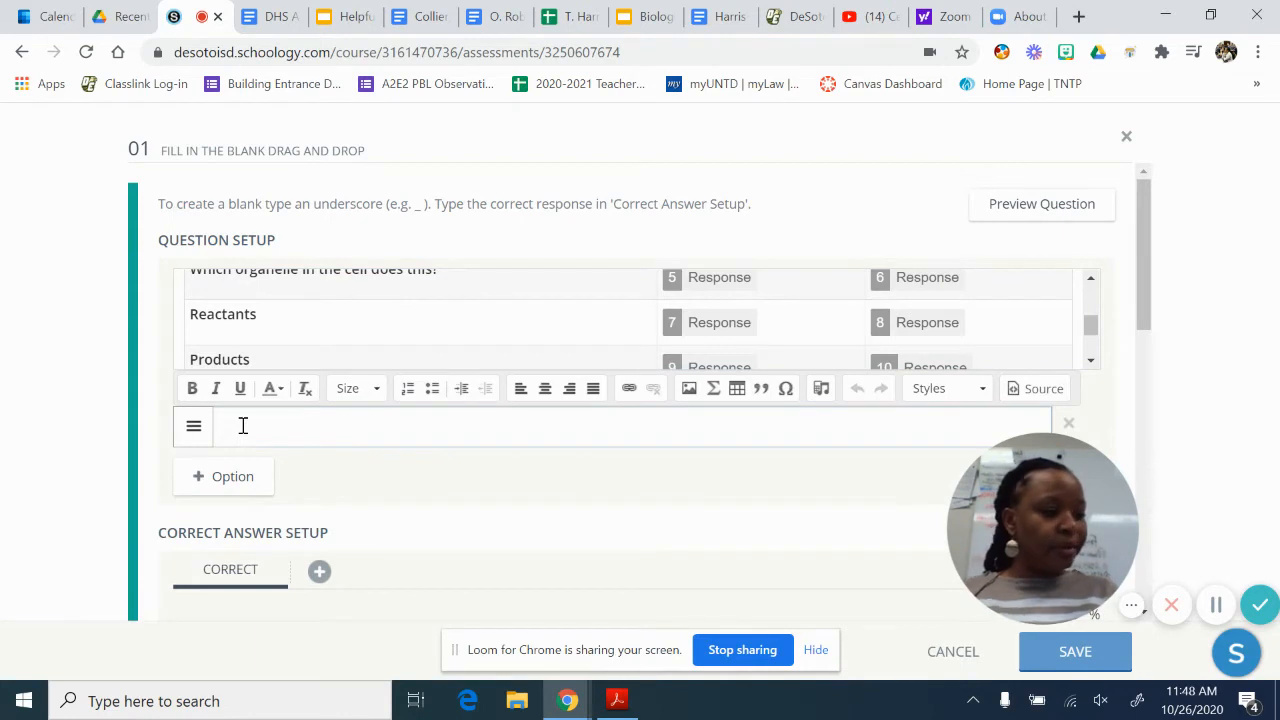
{"action": "type", "text": "Gl"}
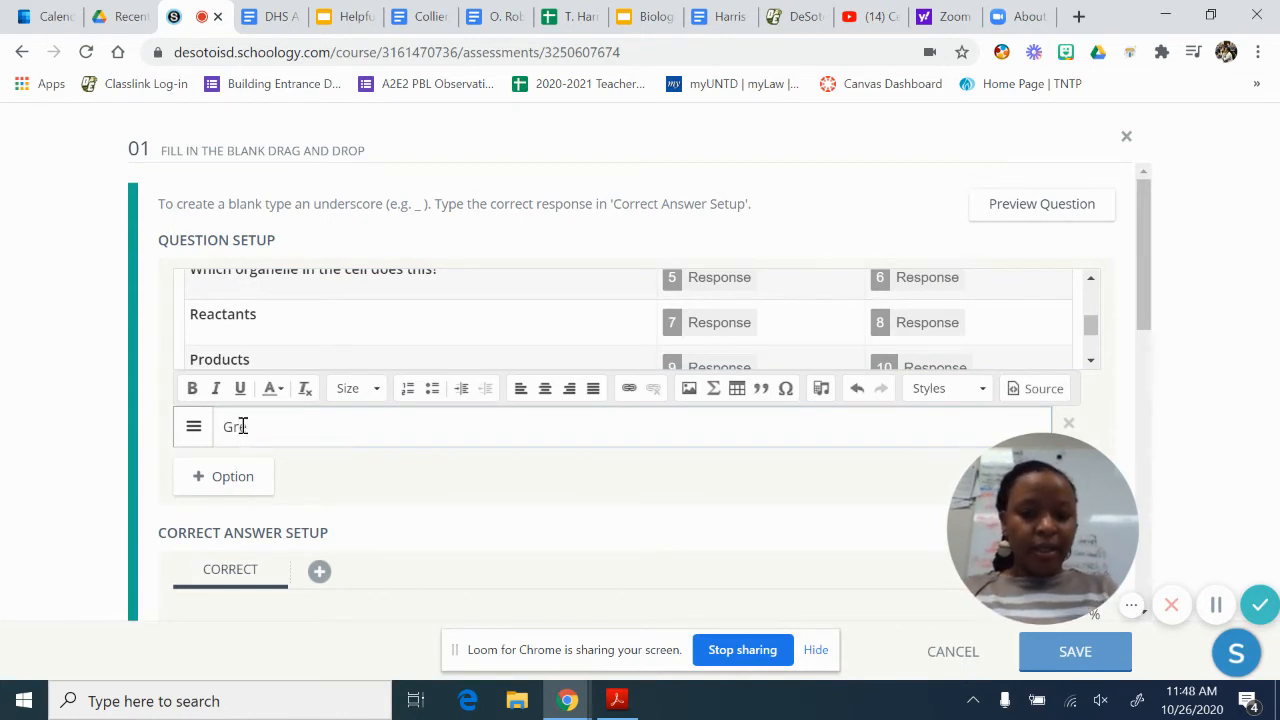
{"action": "type", "text": "reen plant"}
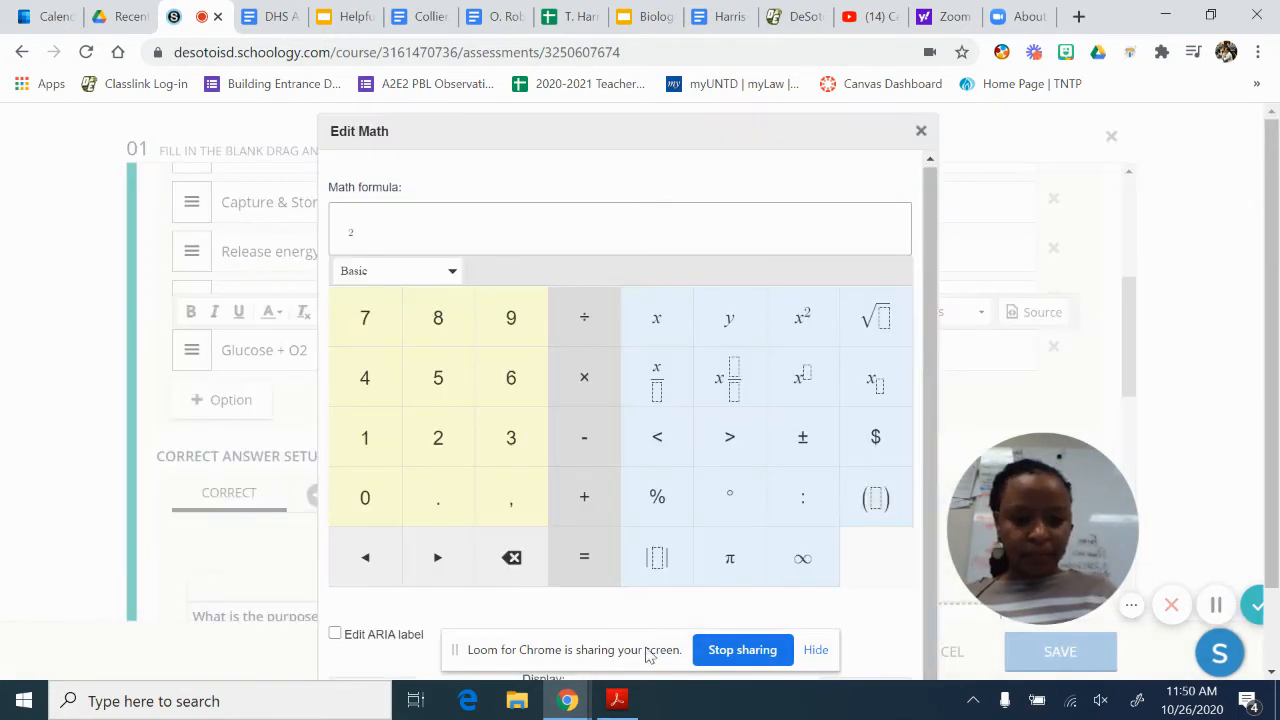
Step: Insert the subscript 2 formula in place of the plain 2 in the "Glucose + O2" response
{"action": "scroll", "coordinate": [826, 589], "scroll_direction": "down", "scroll_amount": 1}
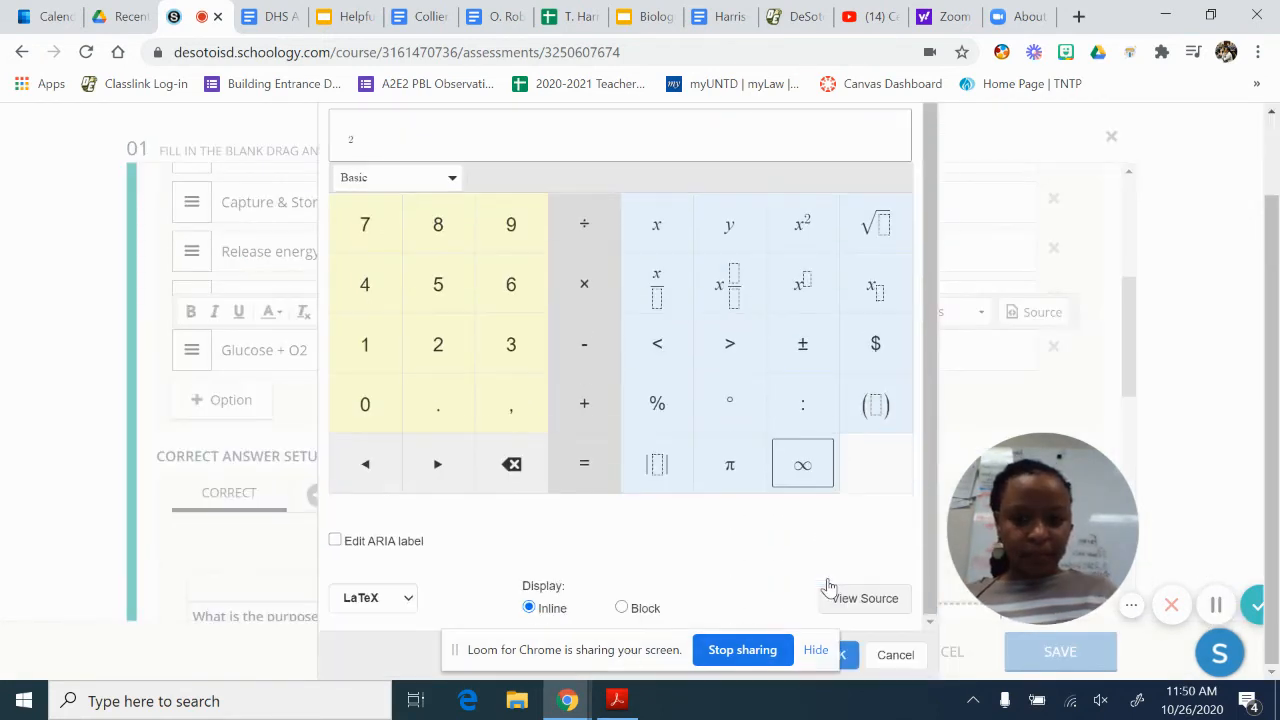
{"action": "left_click", "coordinate": [848, 655]}
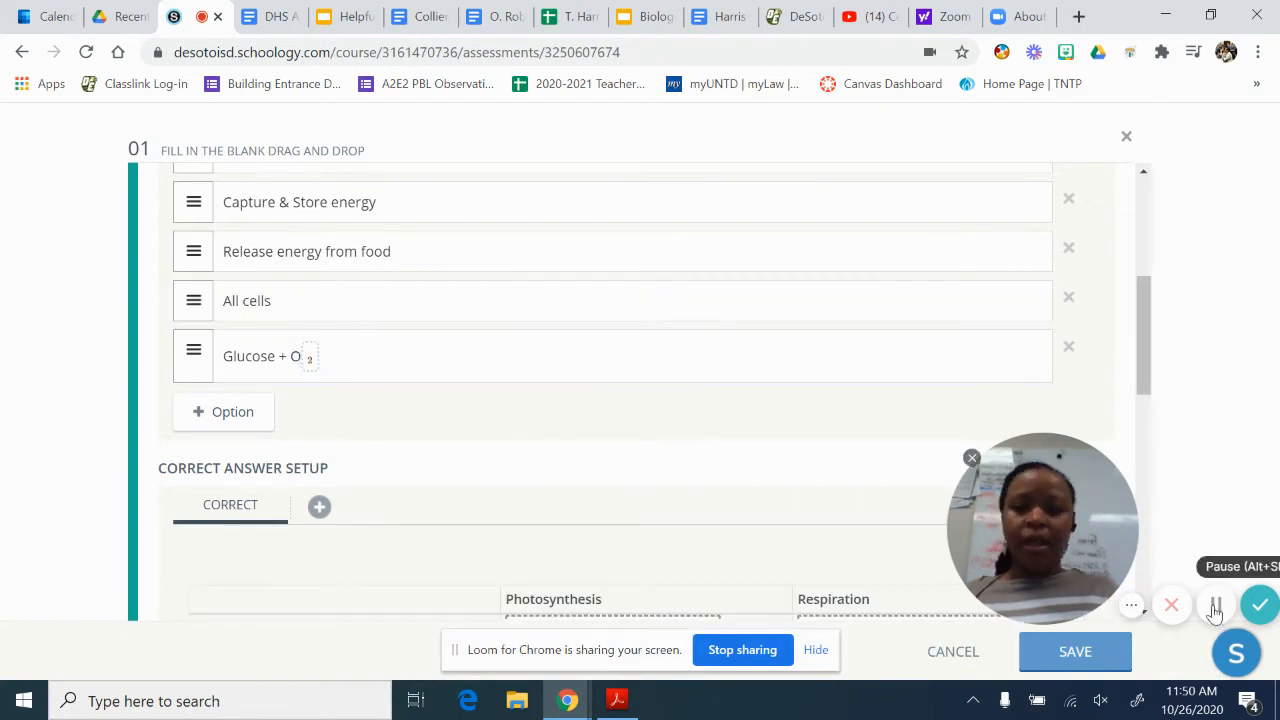
{"action": "scroll", "coordinate": [655, 458], "scroll_direction": "up", "scroll_amount": 1}
{"action": "scroll", "coordinate": [569, 269], "scroll_direction": "up", "scroll_amount": 3}
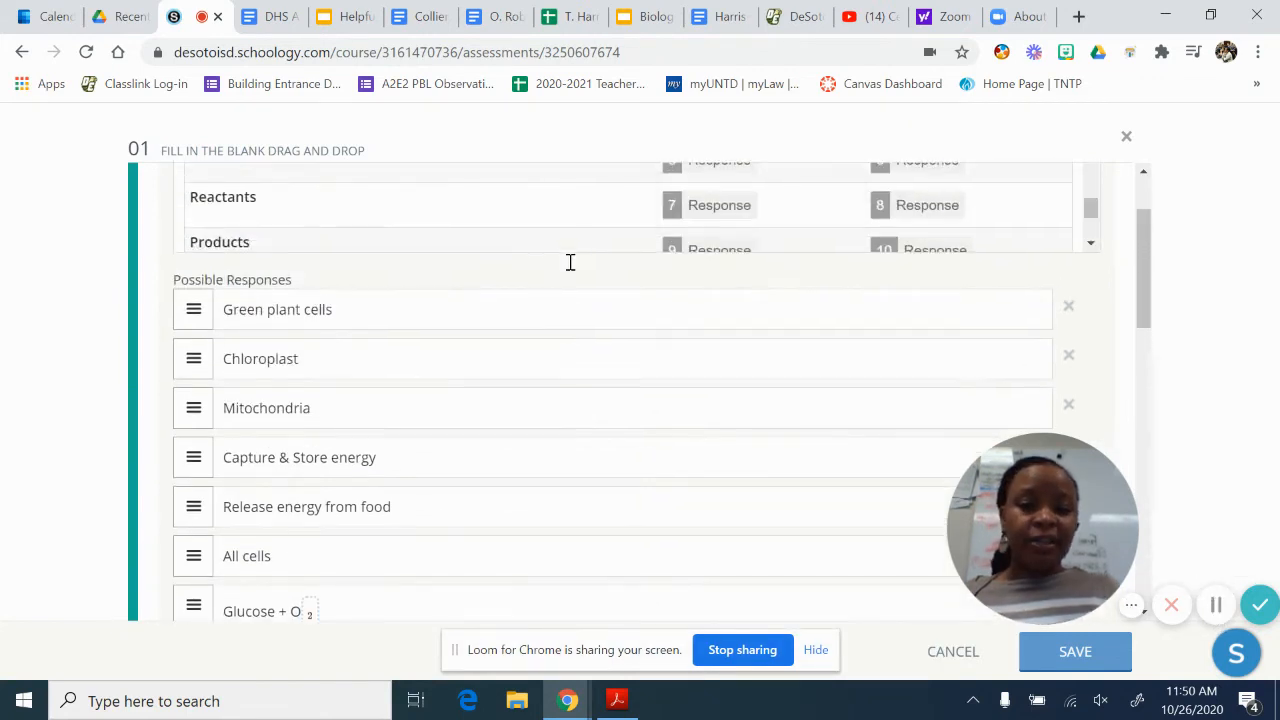
Step: Add another possible response reading "CO2+H2O+ATP" below the glucose option
{"action": "scroll", "coordinate": [531, 385], "scroll_direction": "down", "scroll_amount": 3}
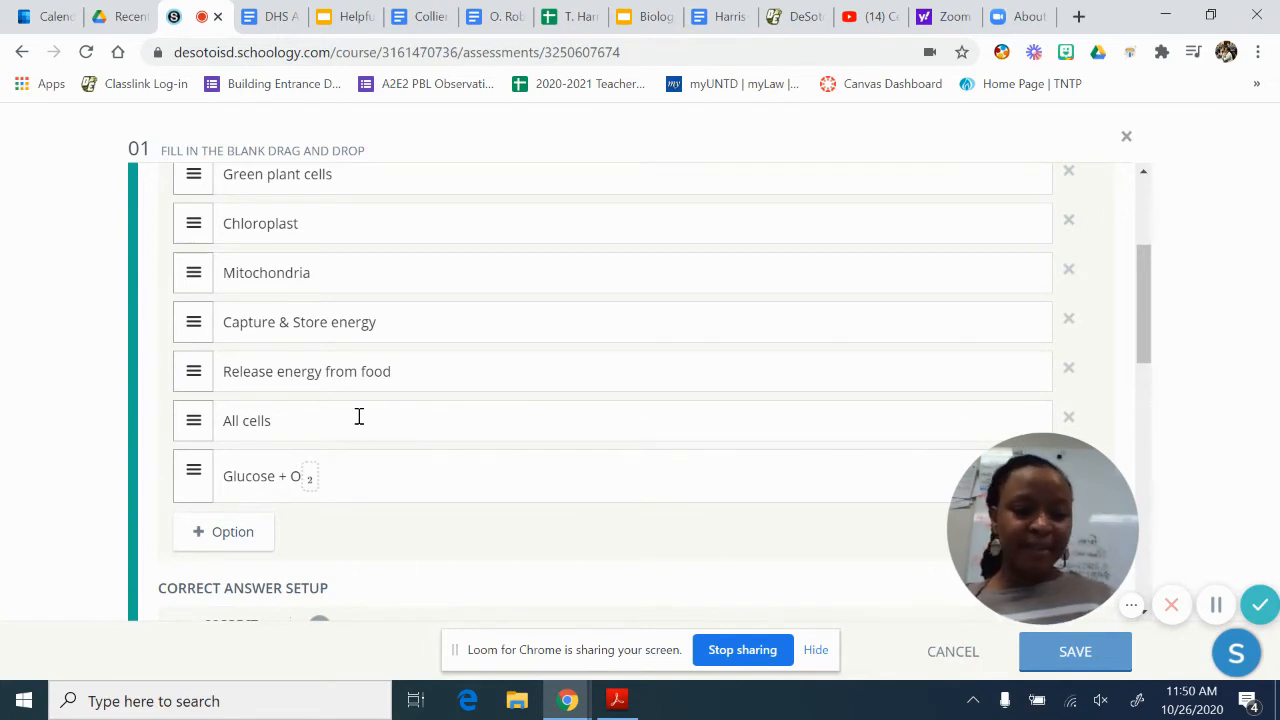
{"action": "left_click", "coordinate": [250, 533]}
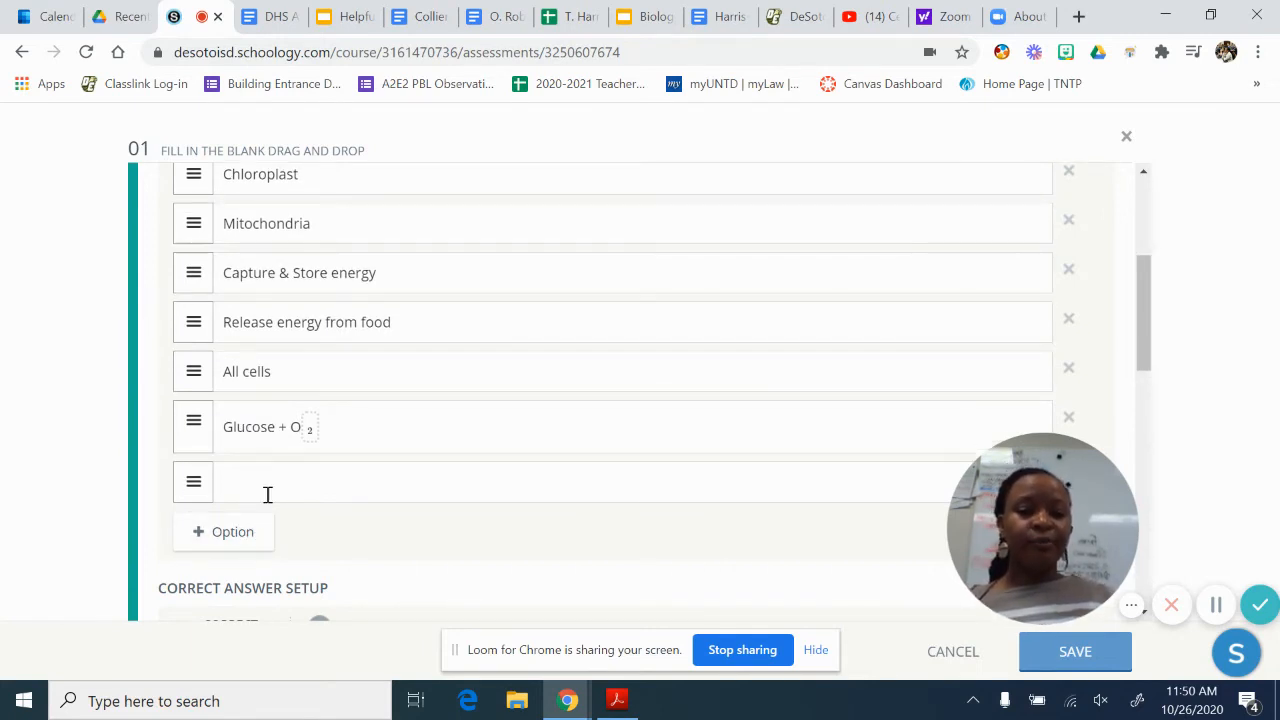
{"action": "left_click", "coordinate": [269, 486]}
{"action": "type", "text": "CO2+"}
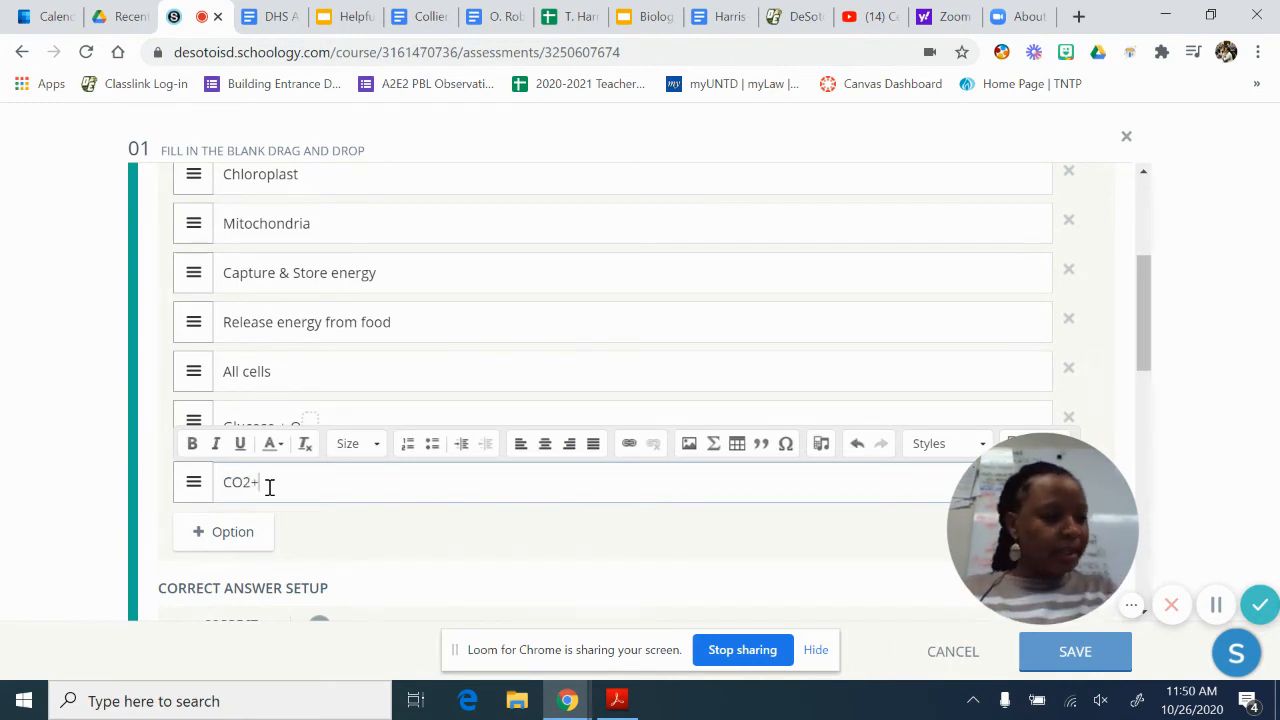
{"action": "type", "text": "H2O+ATP"}
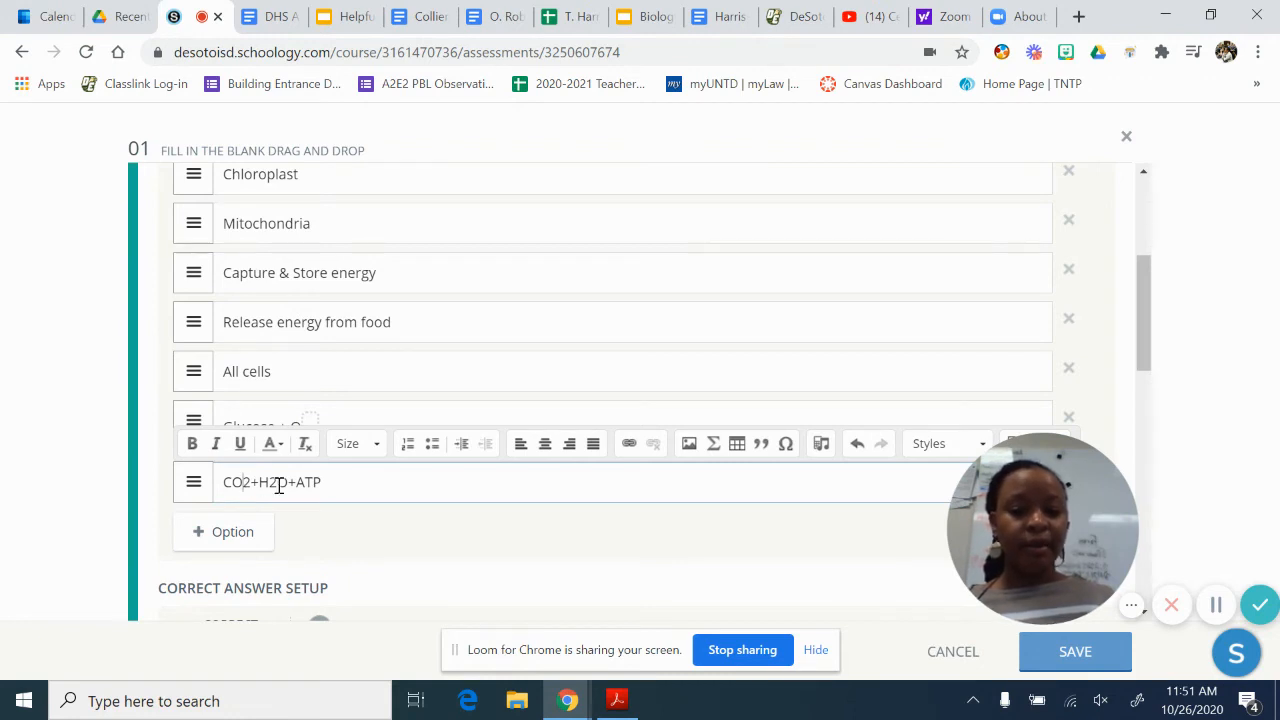
Step: Replace the 2 in "CO2" of the ATP response with a subscript 2 math formula
{"action": "left_click_drag", "start_coordinate": [252, 488], "coordinate": [245, 490]}
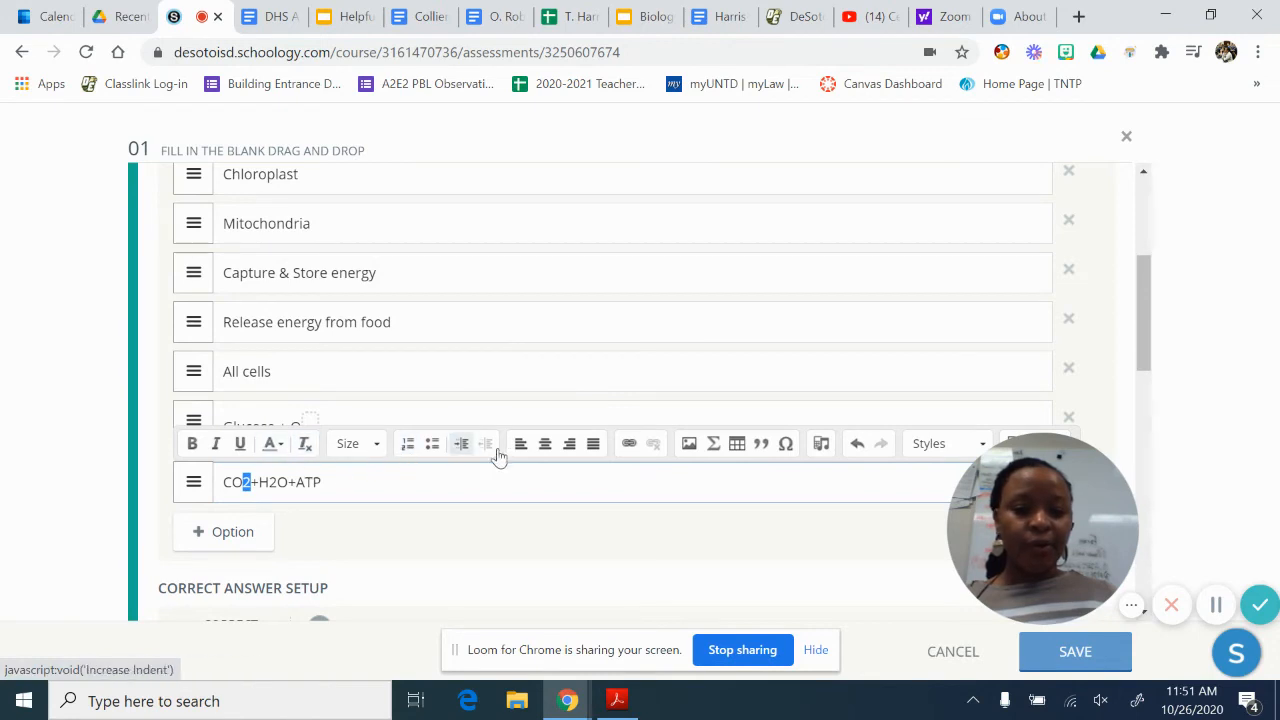
{"action": "left_click", "coordinate": [716, 448]}
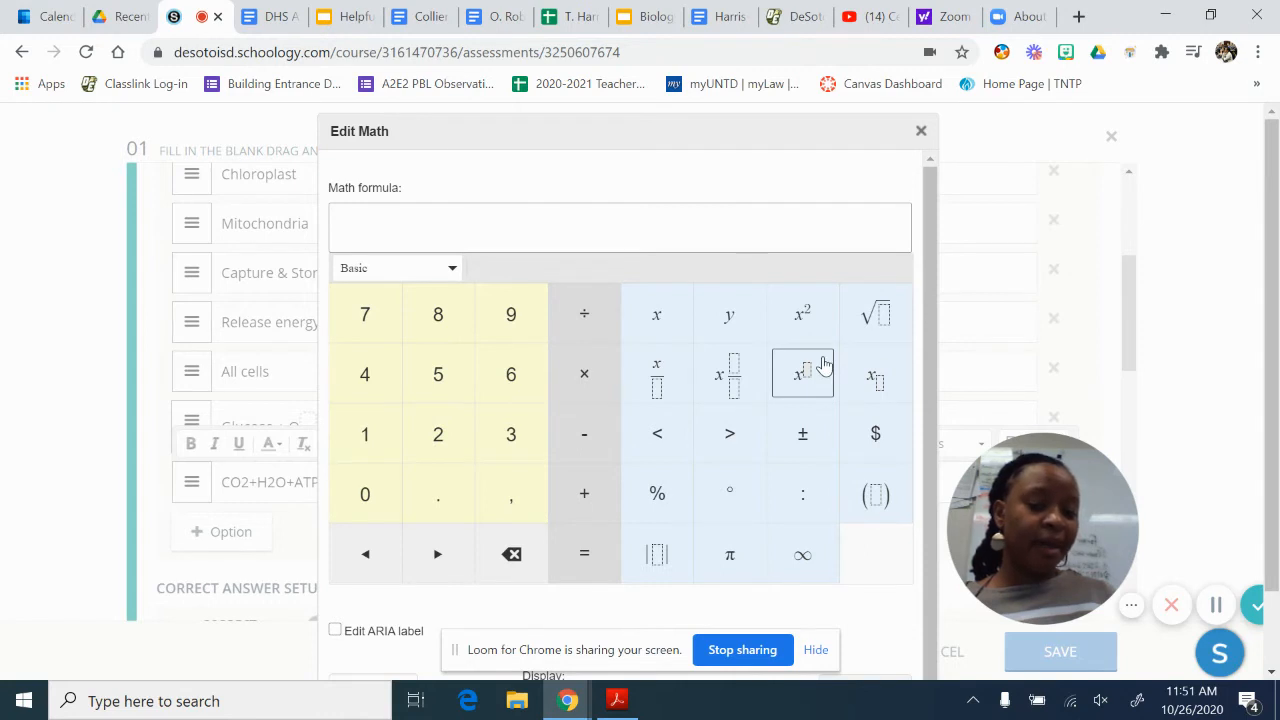
{"action": "left_click", "coordinate": [873, 384]}
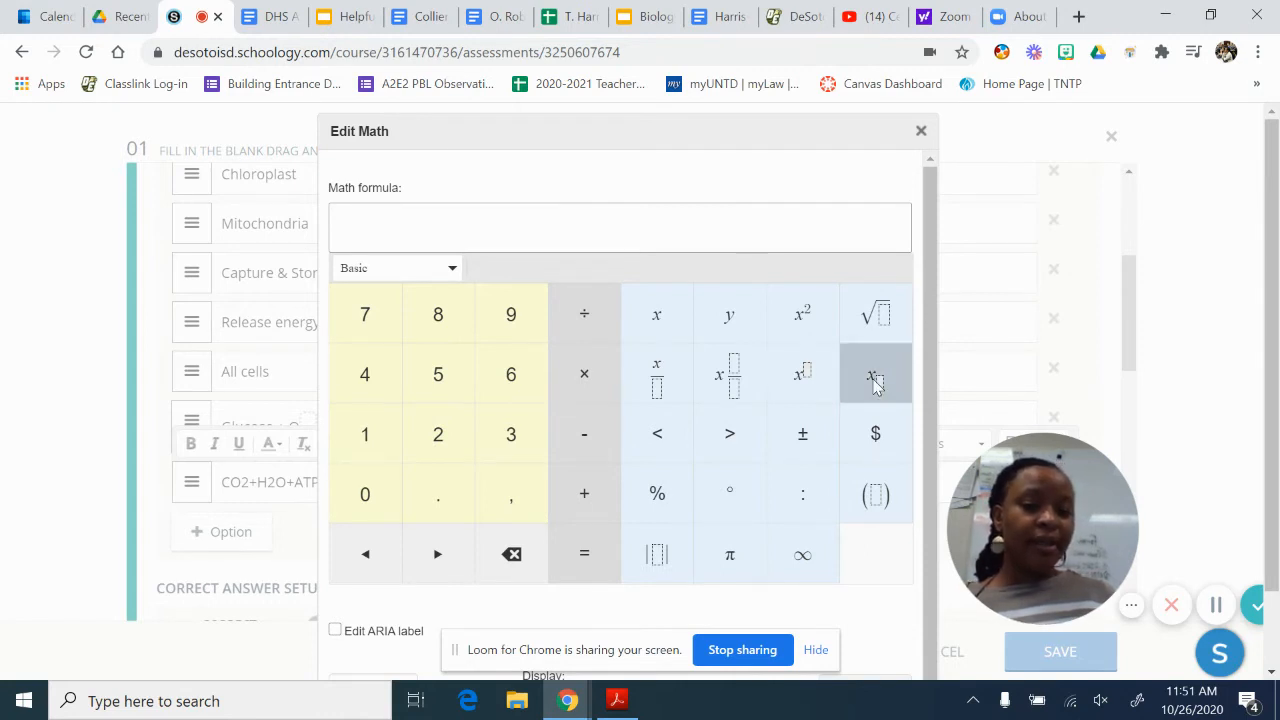
{"action": "type", "text": "2"}
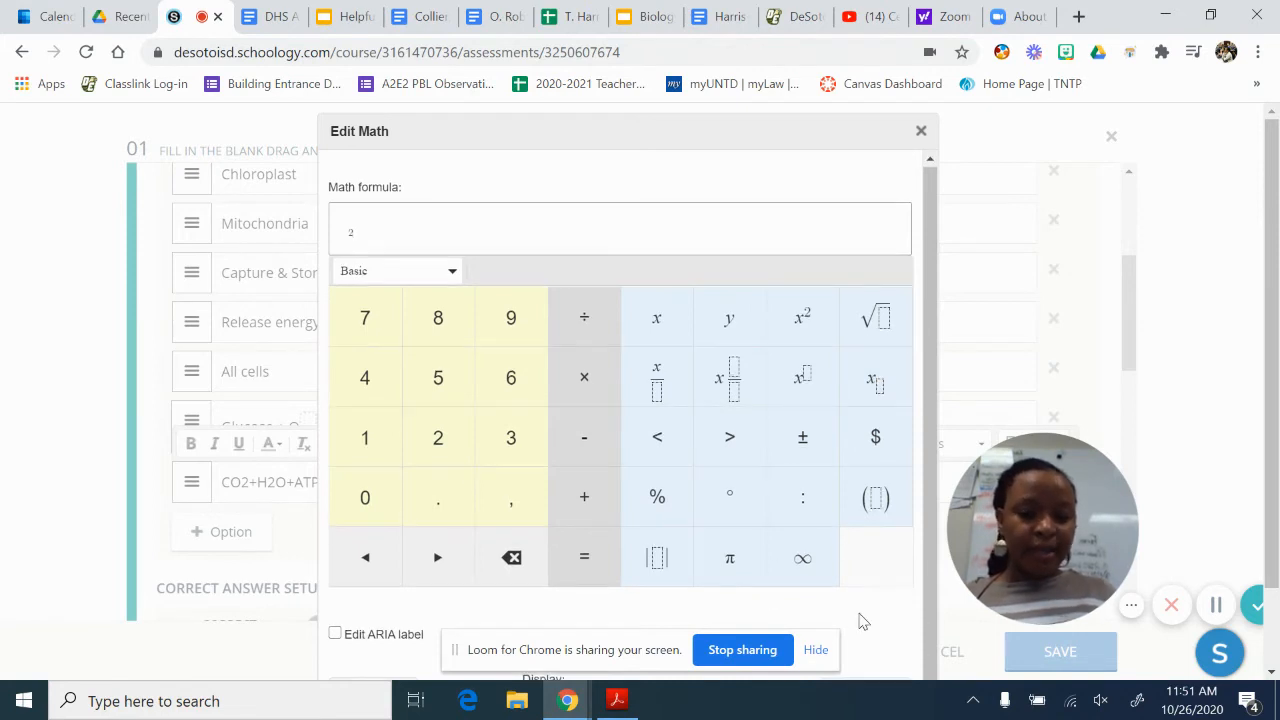
{"action": "left_click_drag", "start_coordinate": [670, 655], "coordinate": [560, 572]}
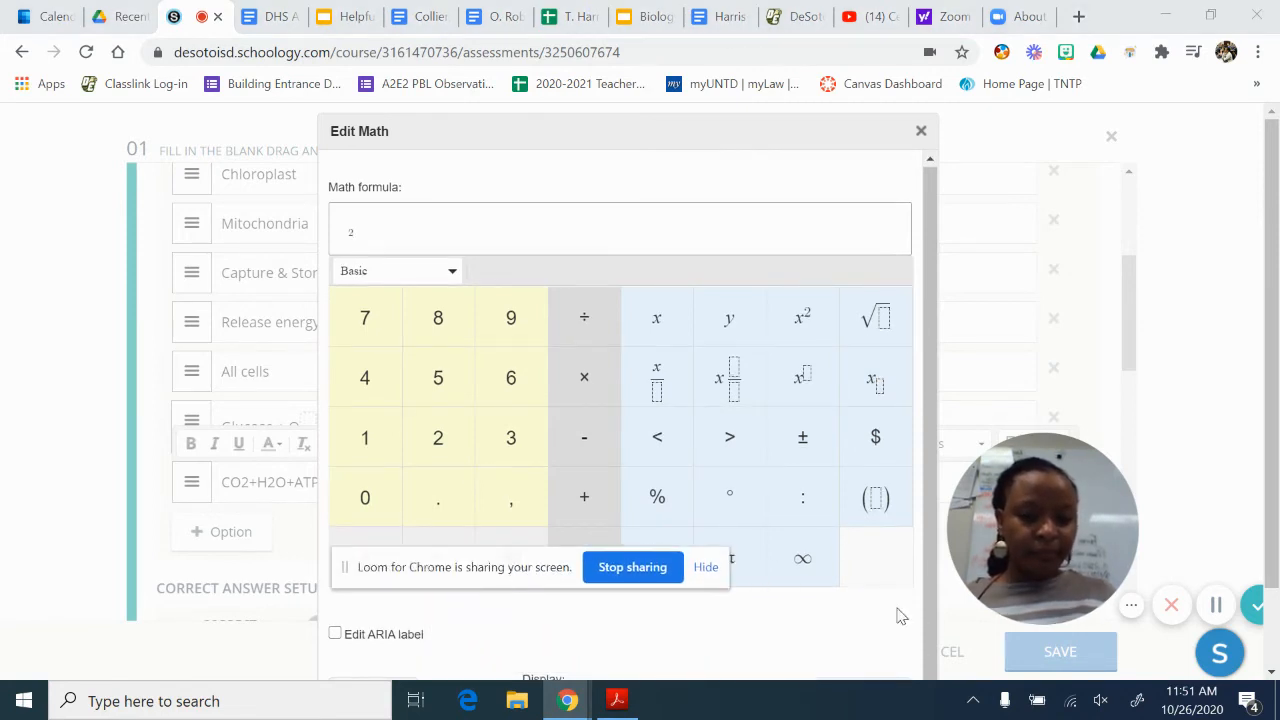
{"action": "scroll", "coordinate": [900, 615], "scroll_direction": "down", "scroll_amount": 1}
{"action": "left_click", "coordinate": [834, 655]}
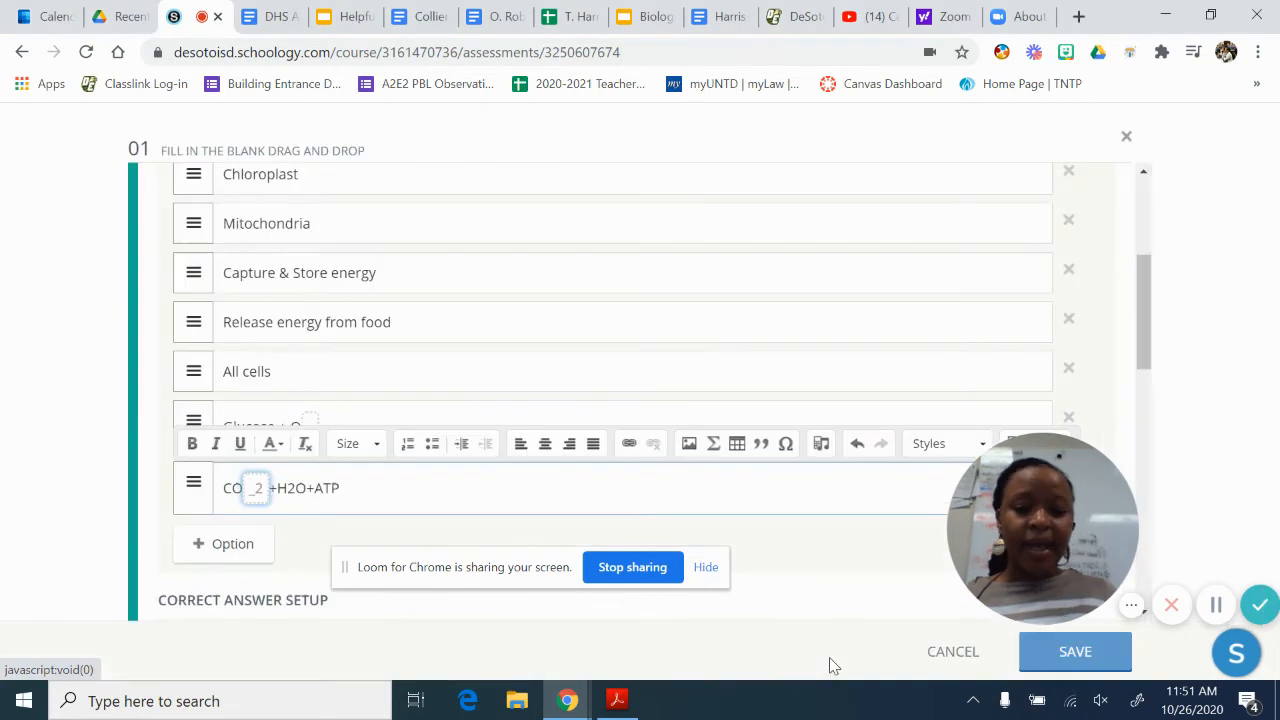
Step: Replace the 2 in "H2O" of the ATP response with a subscript 2 math formula
{"action": "left_click", "coordinate": [285, 500]}
{"action": "left_click_drag", "start_coordinate": [285, 500], "coordinate": [291, 500]}
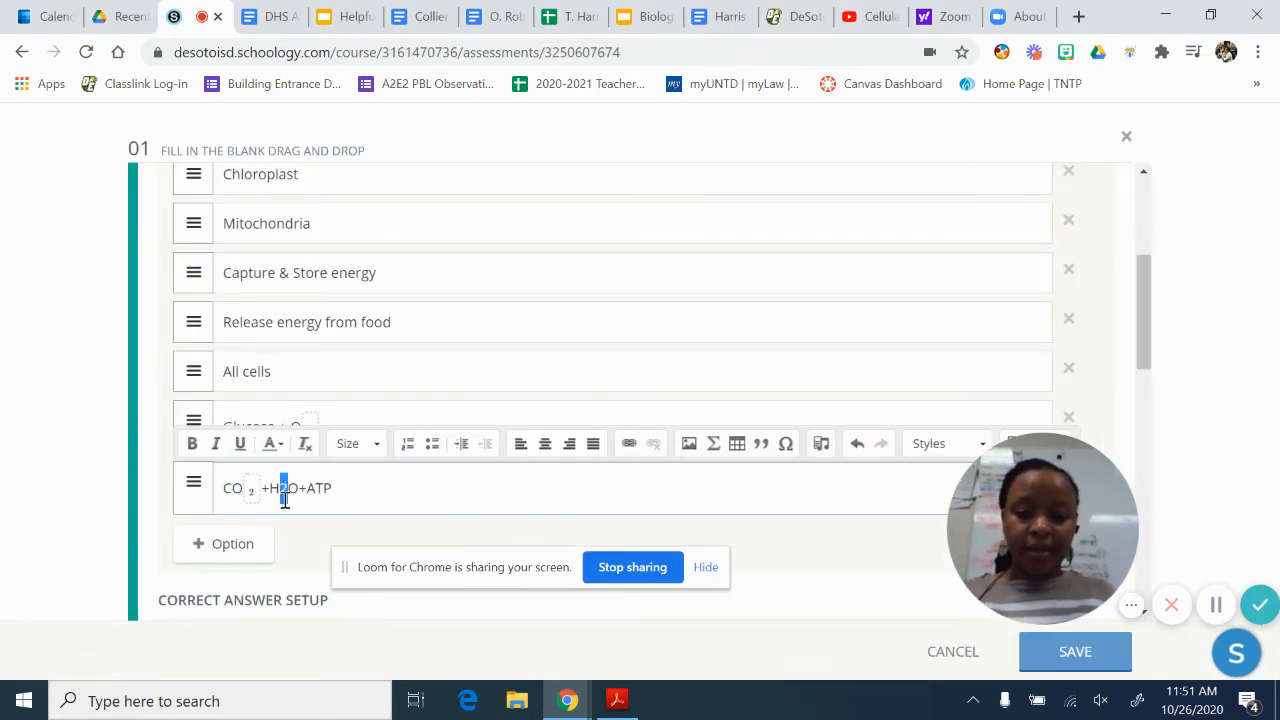
{"action": "left_click", "coordinate": [707, 450]}
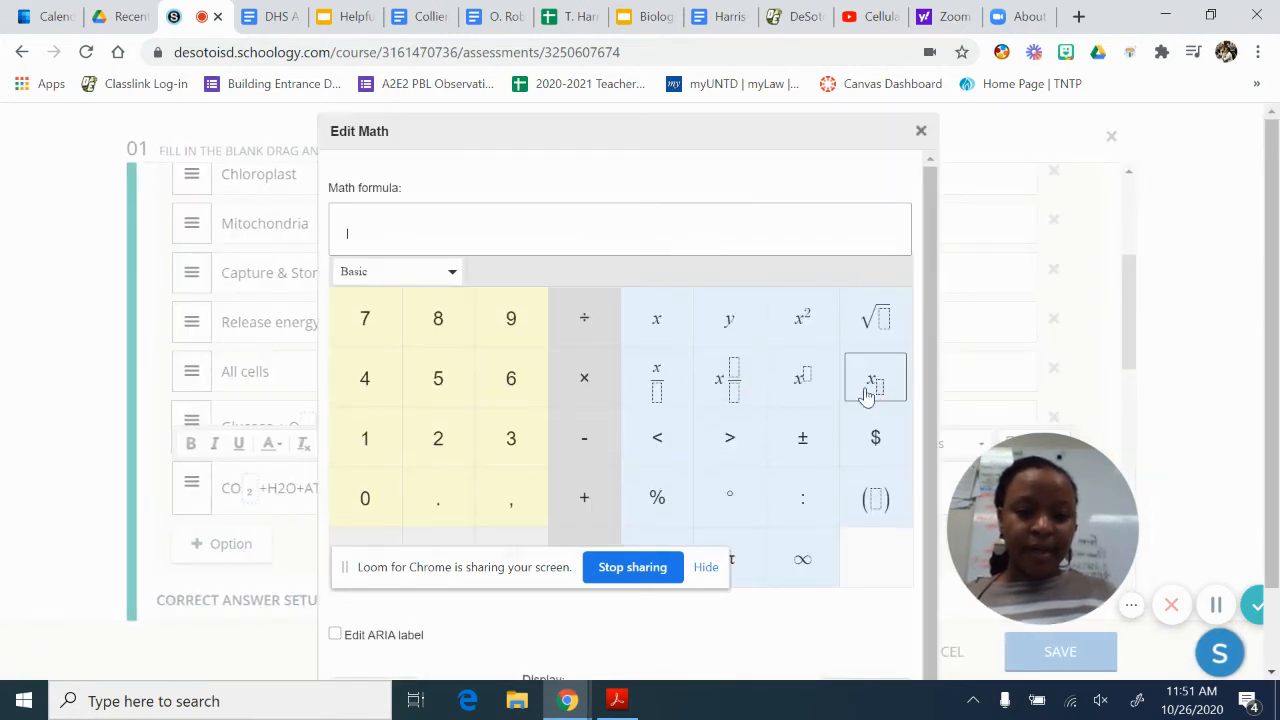
{"action": "type", "text": "2"}
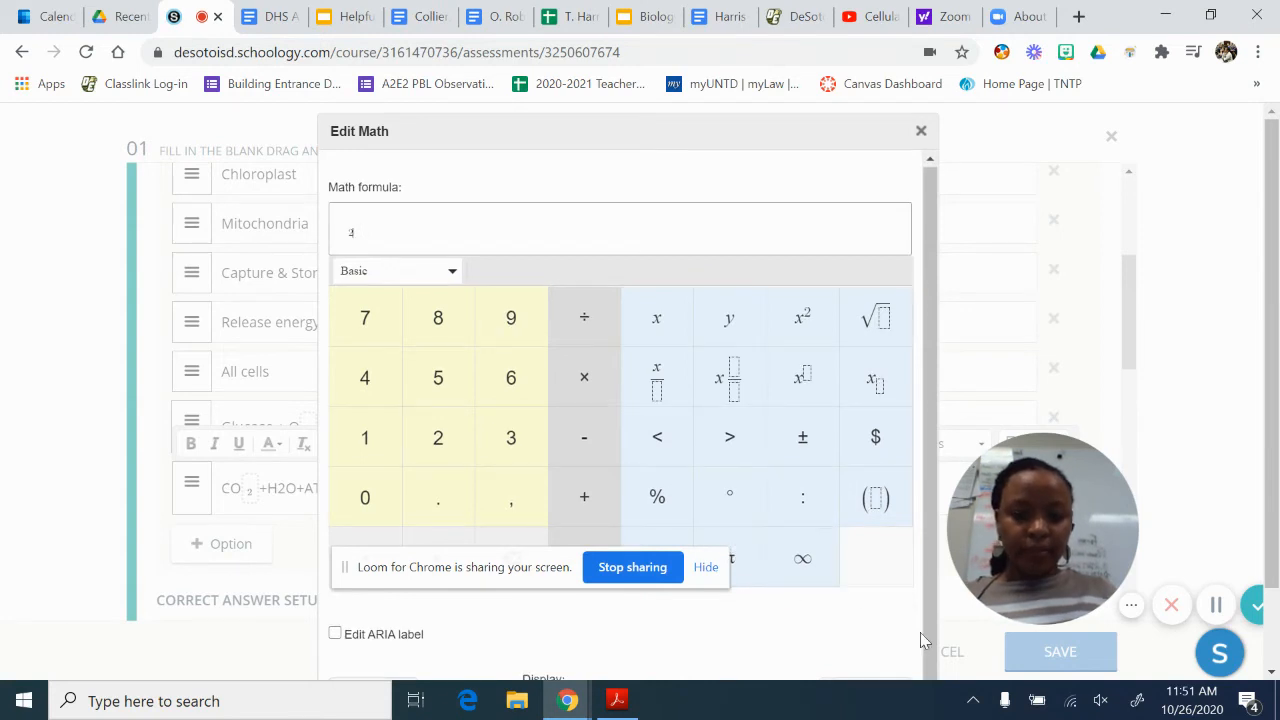
{"action": "scroll", "coordinate": [880, 612], "scroll_direction": "down", "scroll_amount": 3}
{"action": "left_click", "coordinate": [833, 653]}
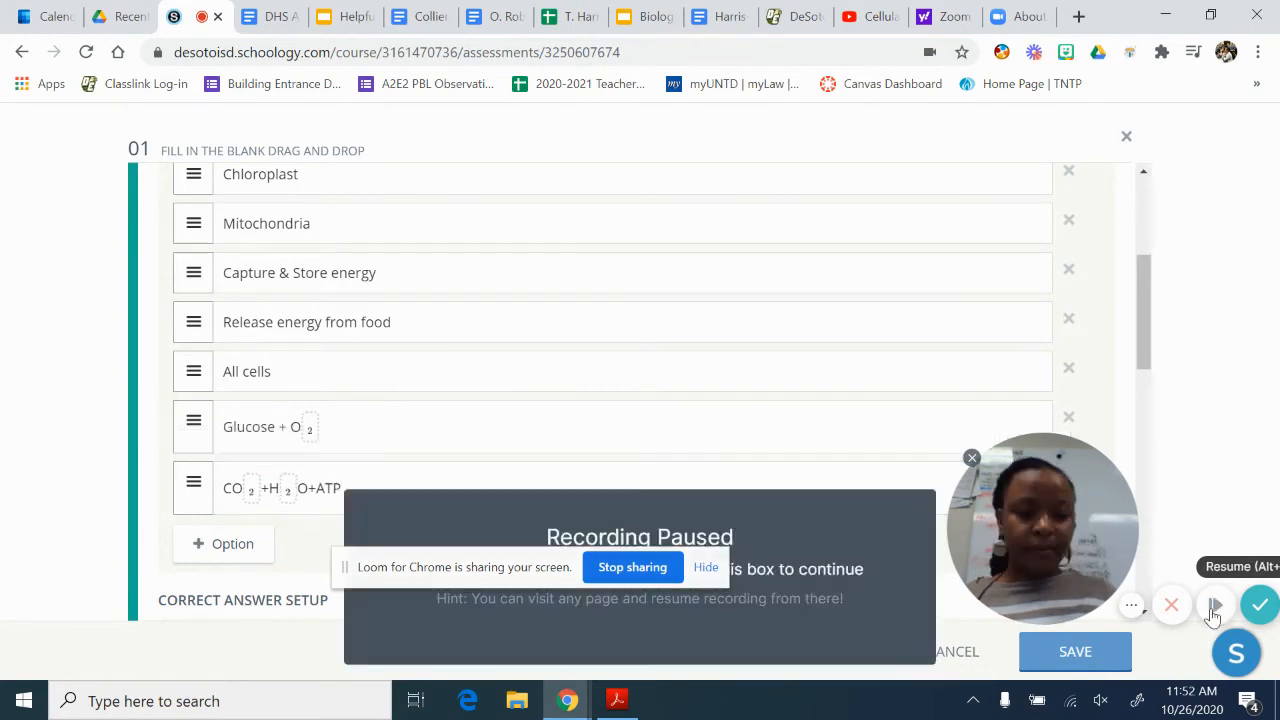
Step: Copy the CO2+H2O+ATP response into a new option and replace "ATP" with "Light"
{"action": "left_click_drag", "start_coordinate": [374, 494], "coordinate": [219, 495]}
{"action": "key", "text": "ctrl+c"}
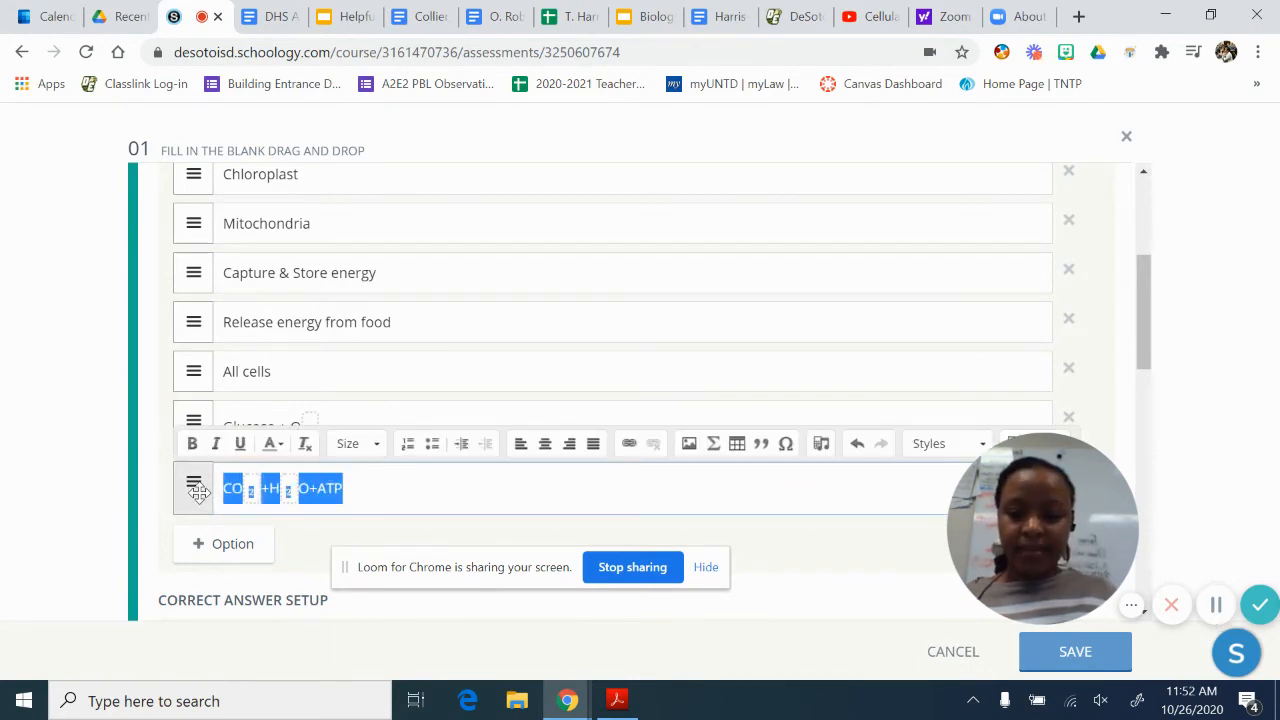
{"action": "left_click", "coordinate": [229, 543]}
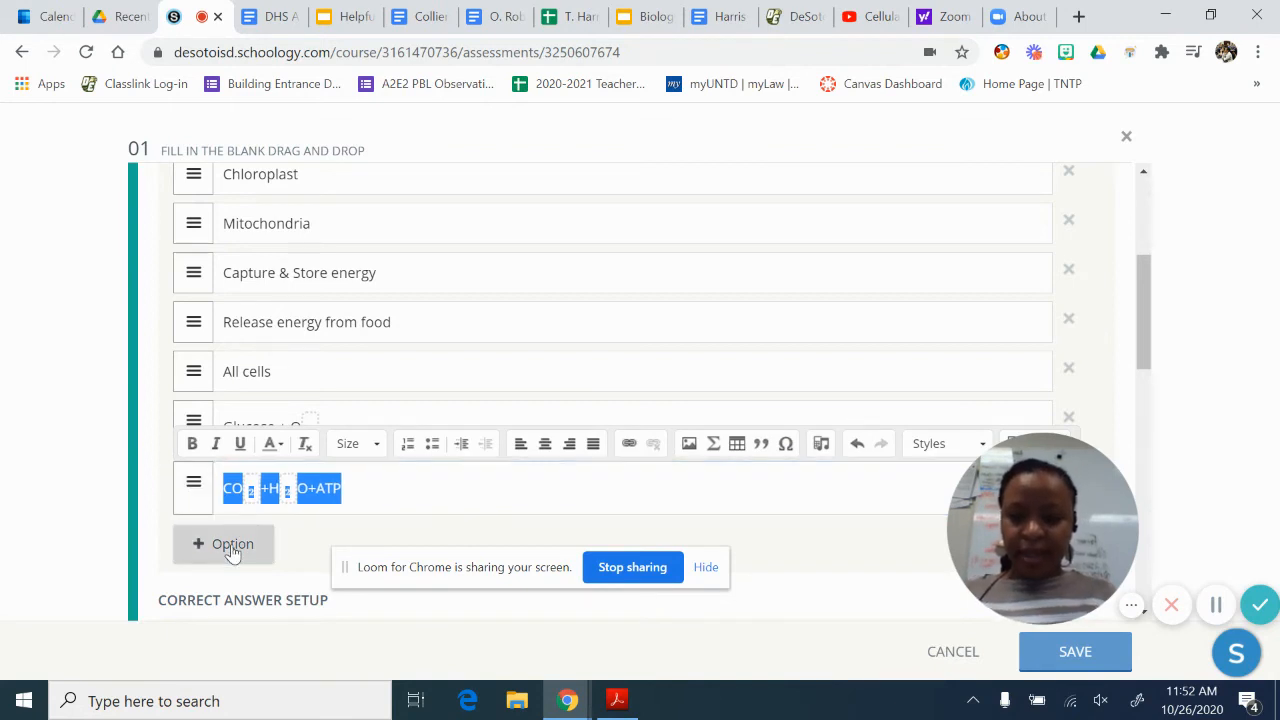
{"action": "left_click", "coordinate": [273, 489]}
{"action": "key", "text": "ctrl+v"}
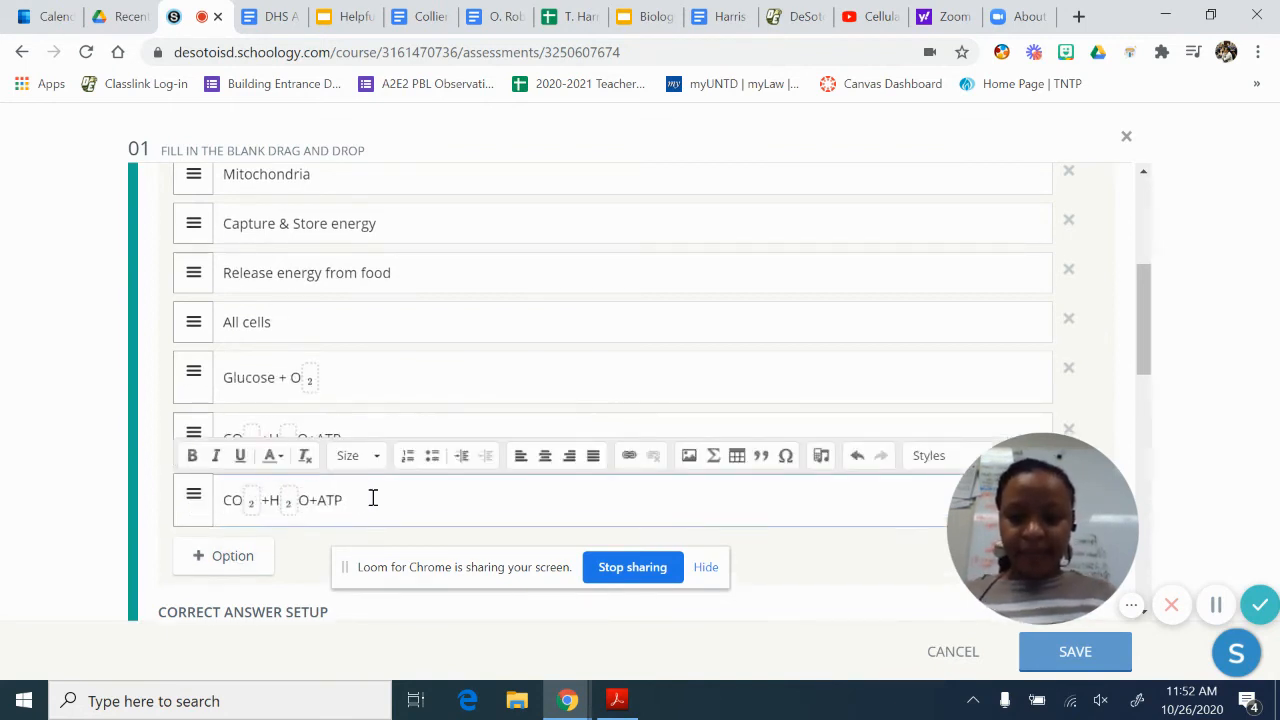
{"action": "key", "text": "BackSpace"}
{"action": "key", "text": "BackSpace"}
{"action": "type", "text": "Light"}
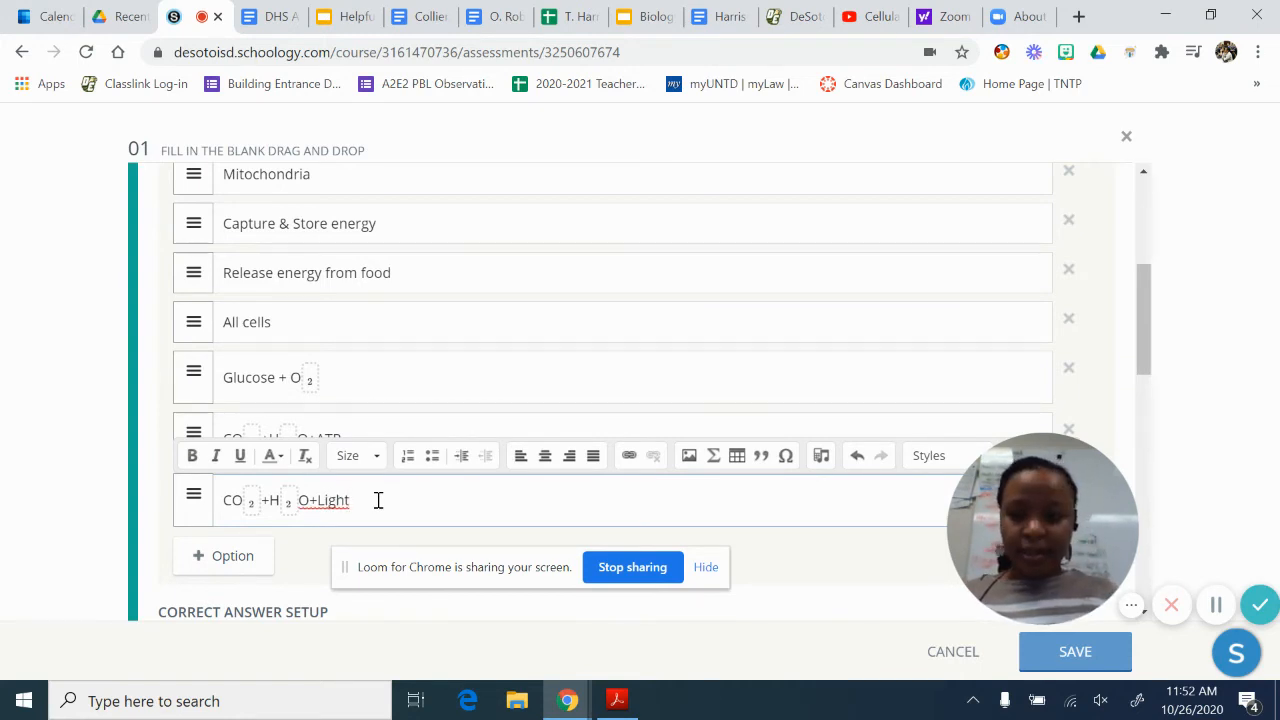
{"action": "scroll", "coordinate": [378, 500], "scroll_direction": "down", "scroll_amount": 1}
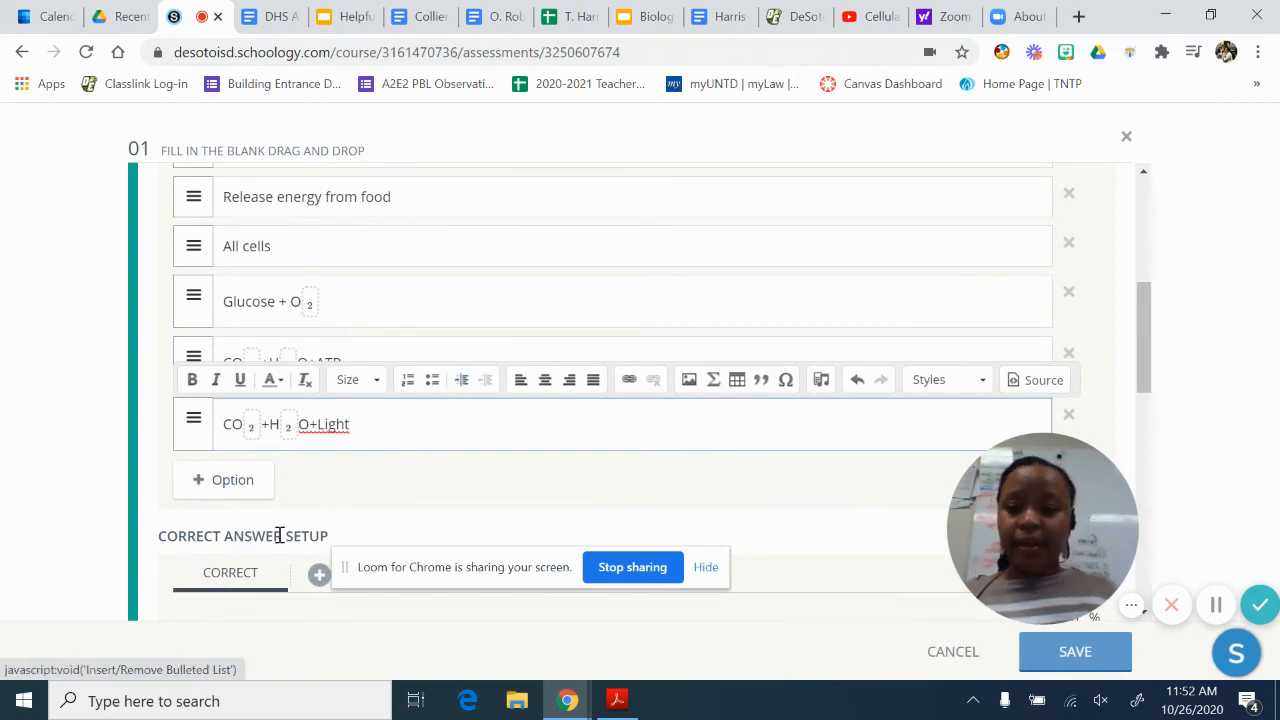
{"action": "left_click", "coordinate": [337, 521]}
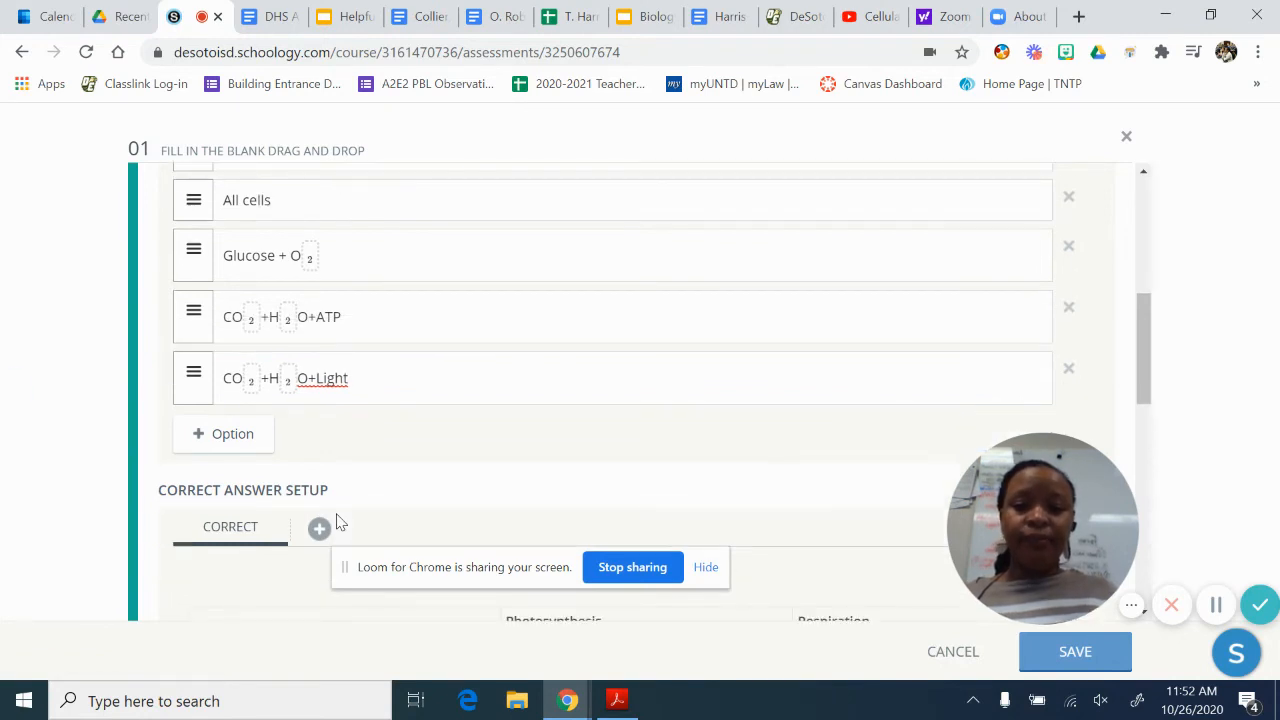
Step: Review the table blanks and the list of possible responses, down to the correct answer setup
{"action": "scroll", "coordinate": [377, 366], "scroll_direction": "up", "scroll_amount": 5}
{"action": "scroll", "coordinate": [379, 365], "scroll_direction": "up", "scroll_amount": 1}
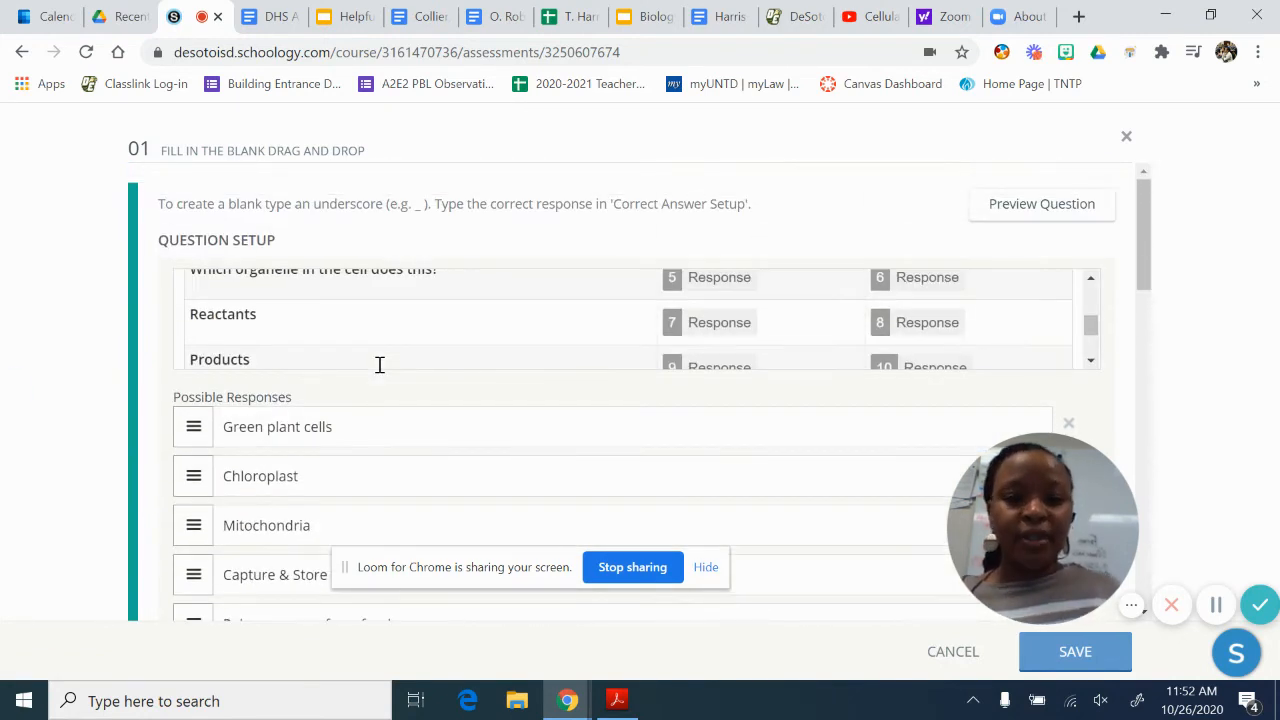
{"action": "scroll", "coordinate": [398, 319], "scroll_direction": "up", "scroll_amount": 2}
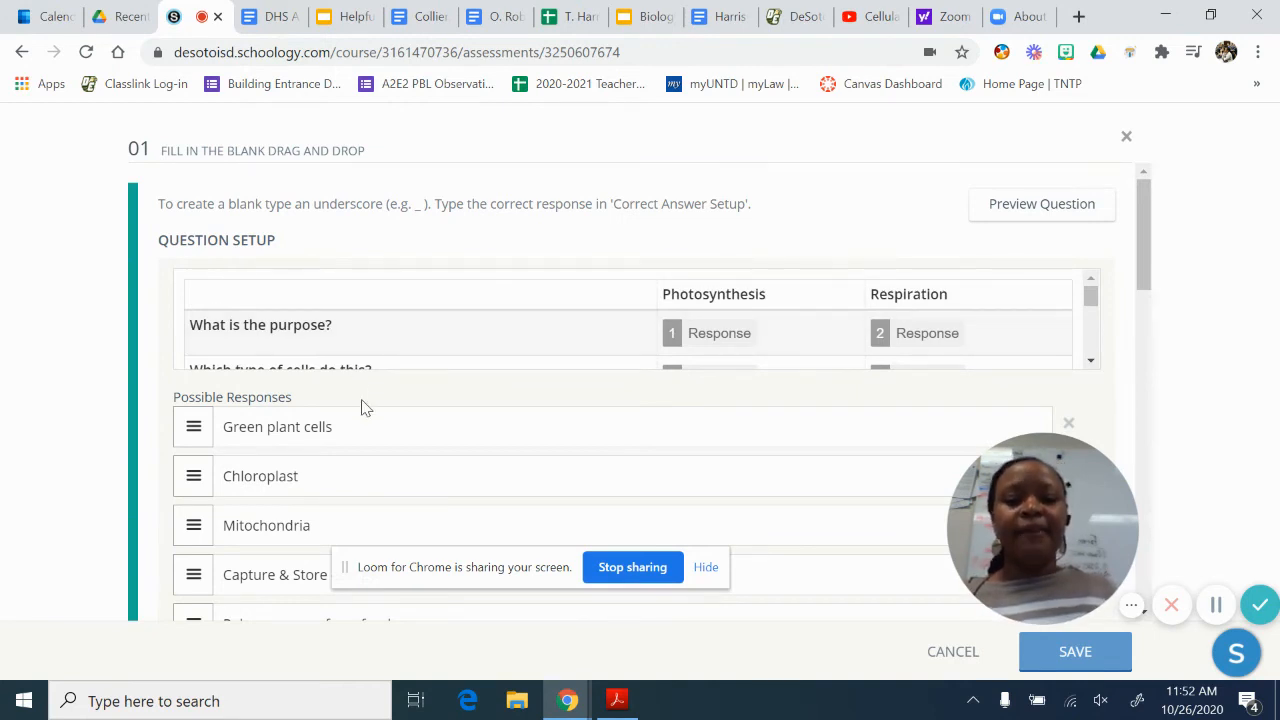
{"action": "scroll", "coordinate": [363, 406], "scroll_direction": "down", "scroll_amount": 3}
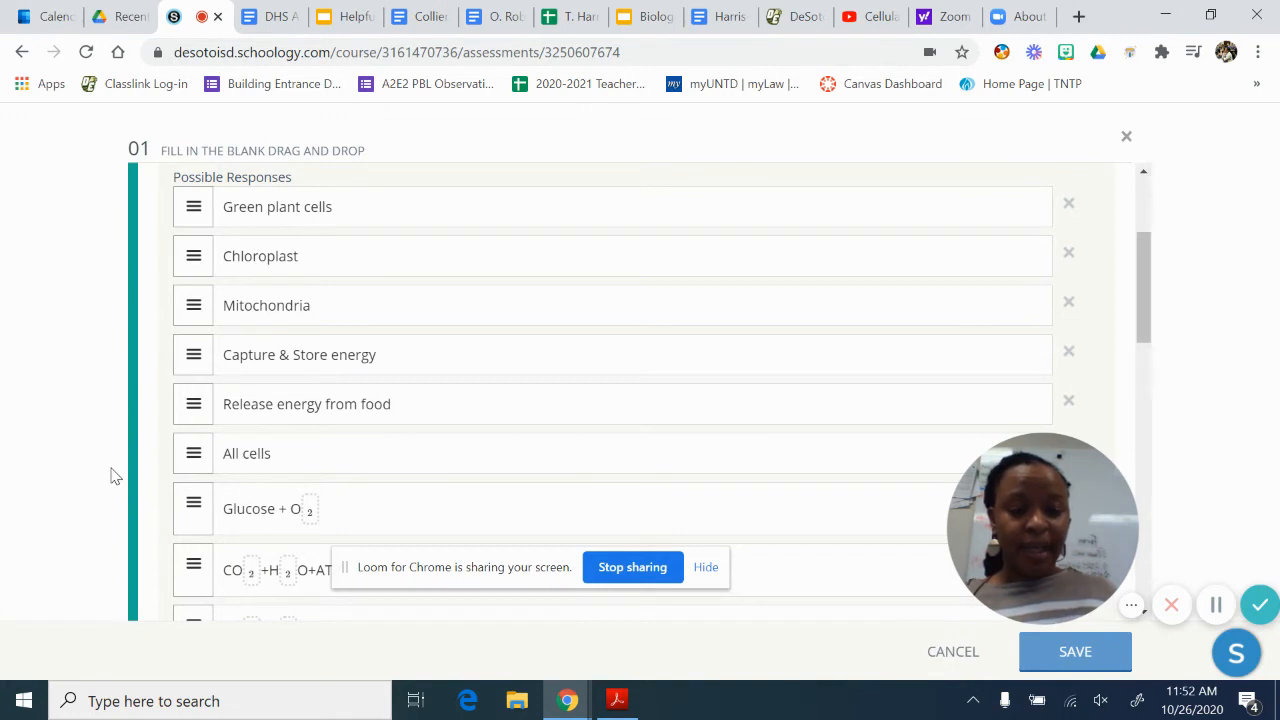
{"action": "scroll", "coordinate": [452, 485], "scroll_direction": "down", "scroll_amount": 2}
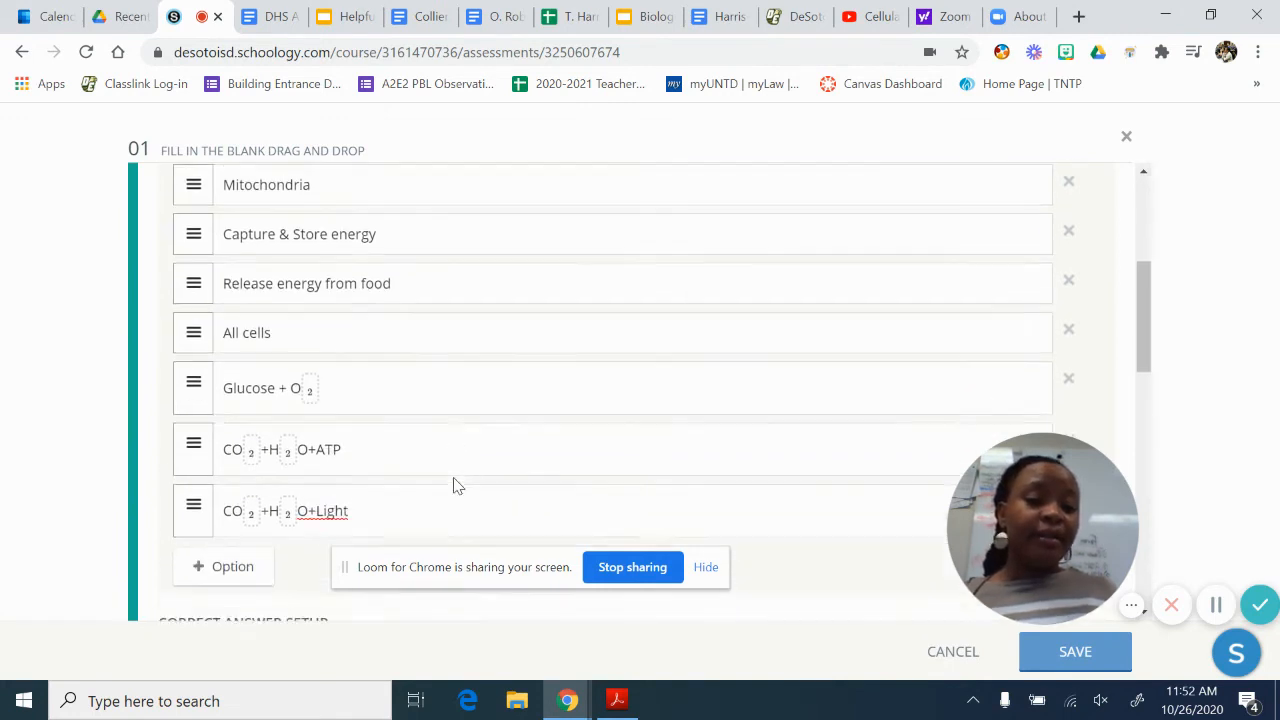
{"action": "scroll", "coordinate": [455, 479], "scroll_direction": "down", "scroll_amount": 6}
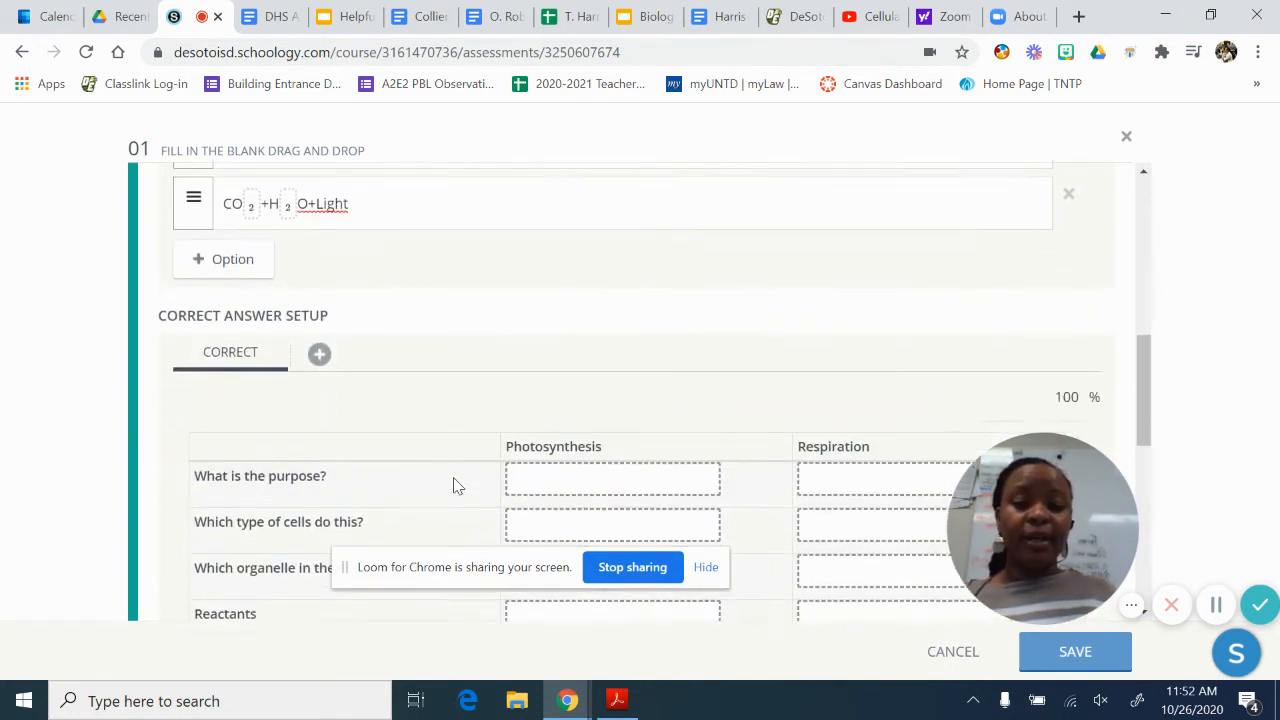
Step: Set the correct answers for the organelle row: Mitochondria under Respiration and Chloroplast under Photosynthesis
{"action": "scroll", "coordinate": [455, 485], "scroll_direction": "down", "scroll_amount": 1}
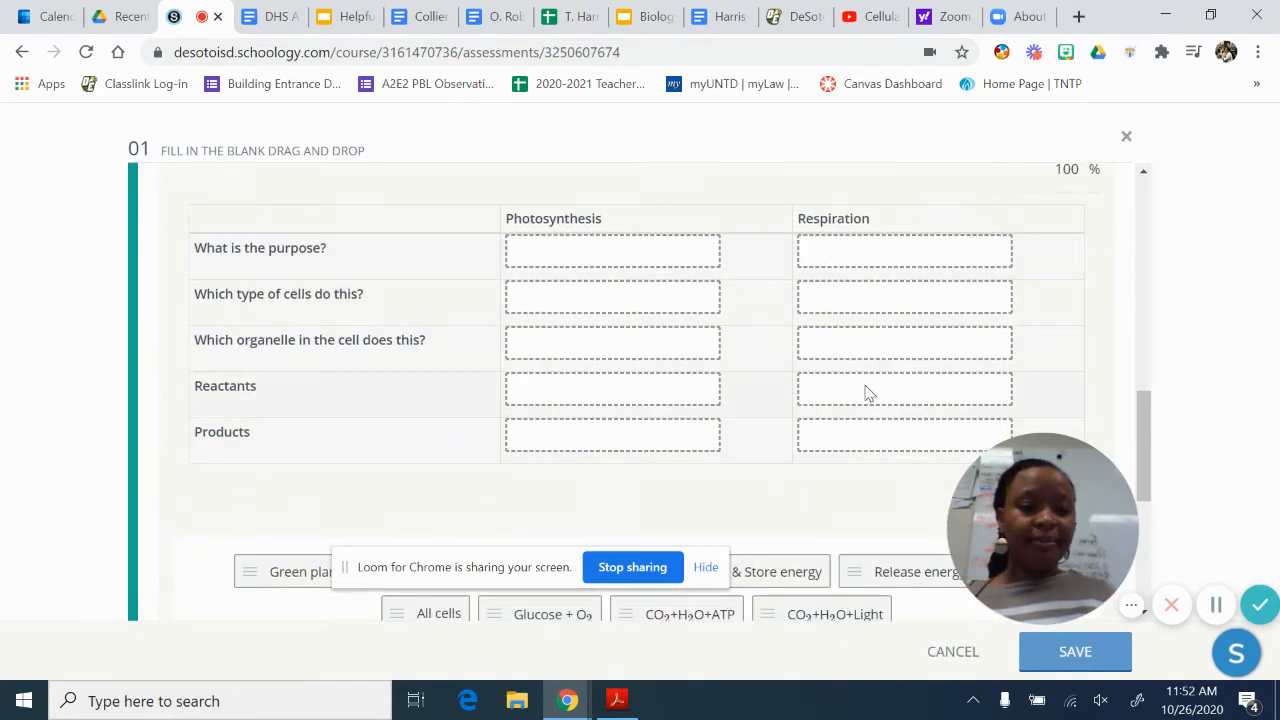
{"action": "scroll", "coordinate": [735, 540], "scroll_direction": "down", "scroll_amount": 1}
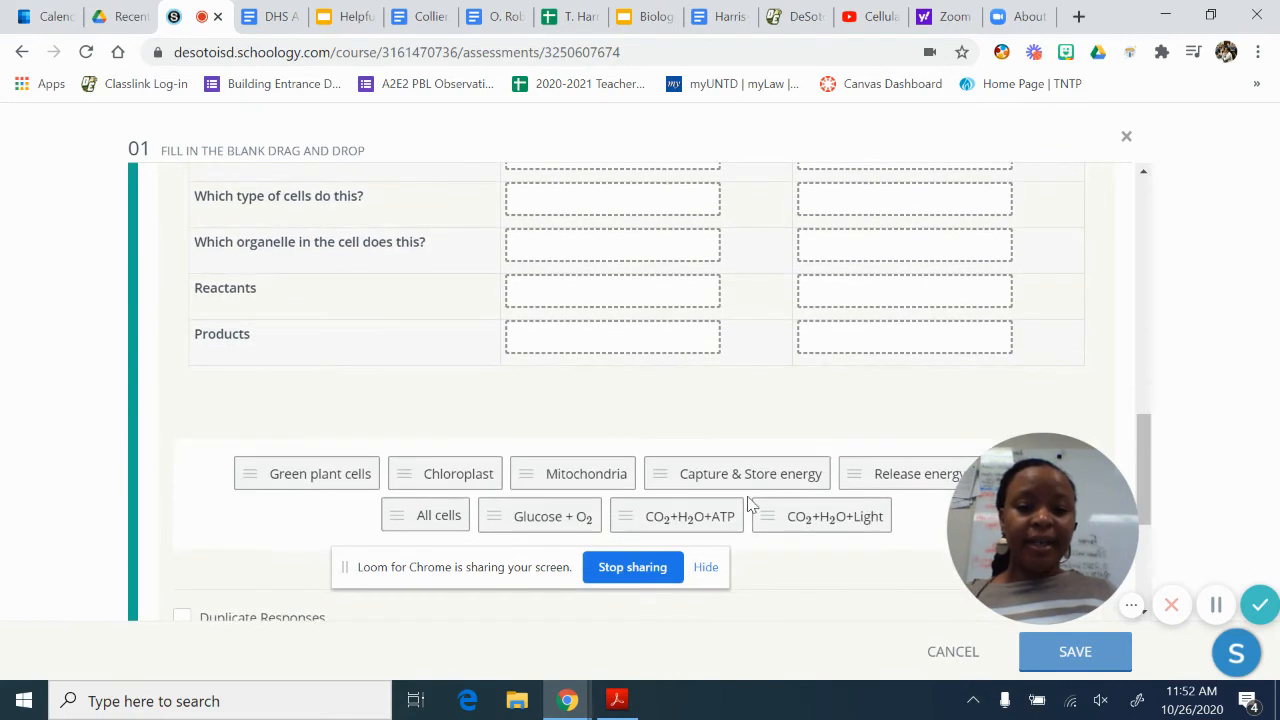
{"action": "left_click_drag", "start_coordinate": [1048, 527], "coordinate": [109, 577]}
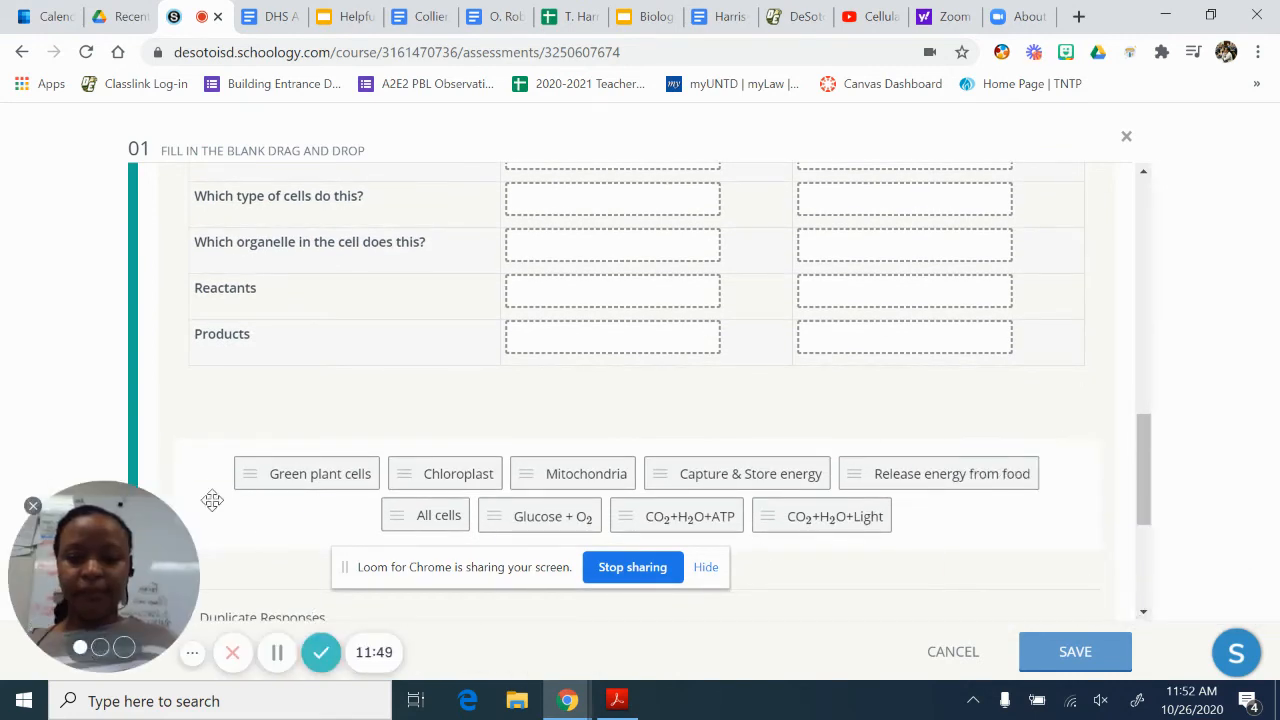
{"action": "scroll", "coordinate": [337, 423], "scroll_direction": "up", "scroll_amount": 1}
{"action": "scroll", "coordinate": [337, 423], "scroll_direction": "down", "scroll_amount": 1}
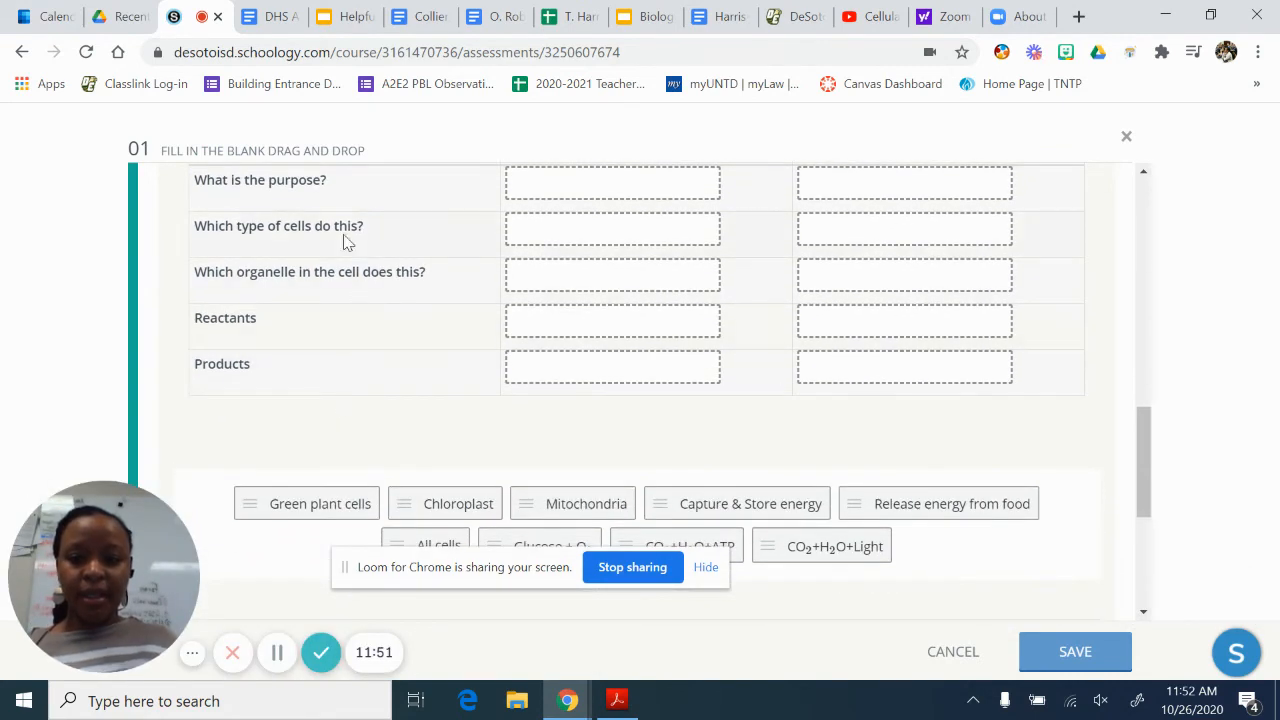
{"action": "scroll", "coordinate": [470, 284], "scroll_direction": "up", "scroll_amount": 1}
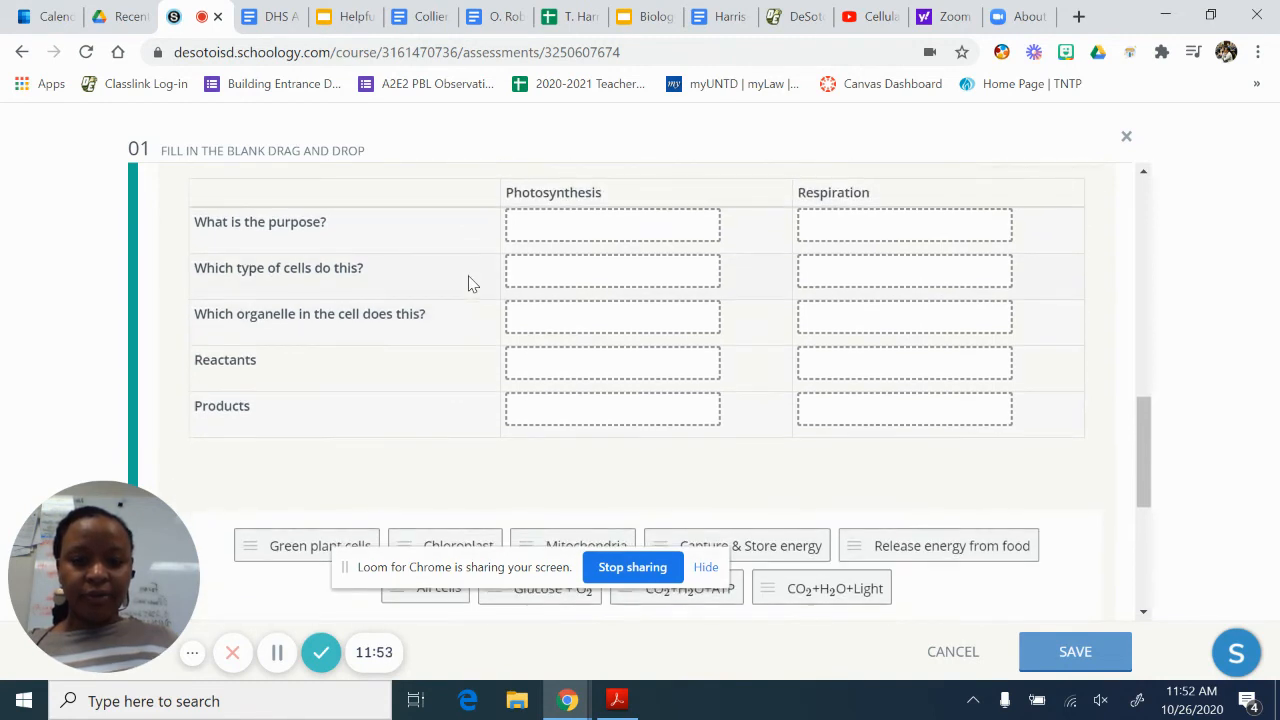
{"action": "left_click_drag", "start_coordinate": [519, 577], "coordinate": [244, 122]}
{"action": "left_click_drag", "start_coordinate": [577, 541], "coordinate": [880, 334]}
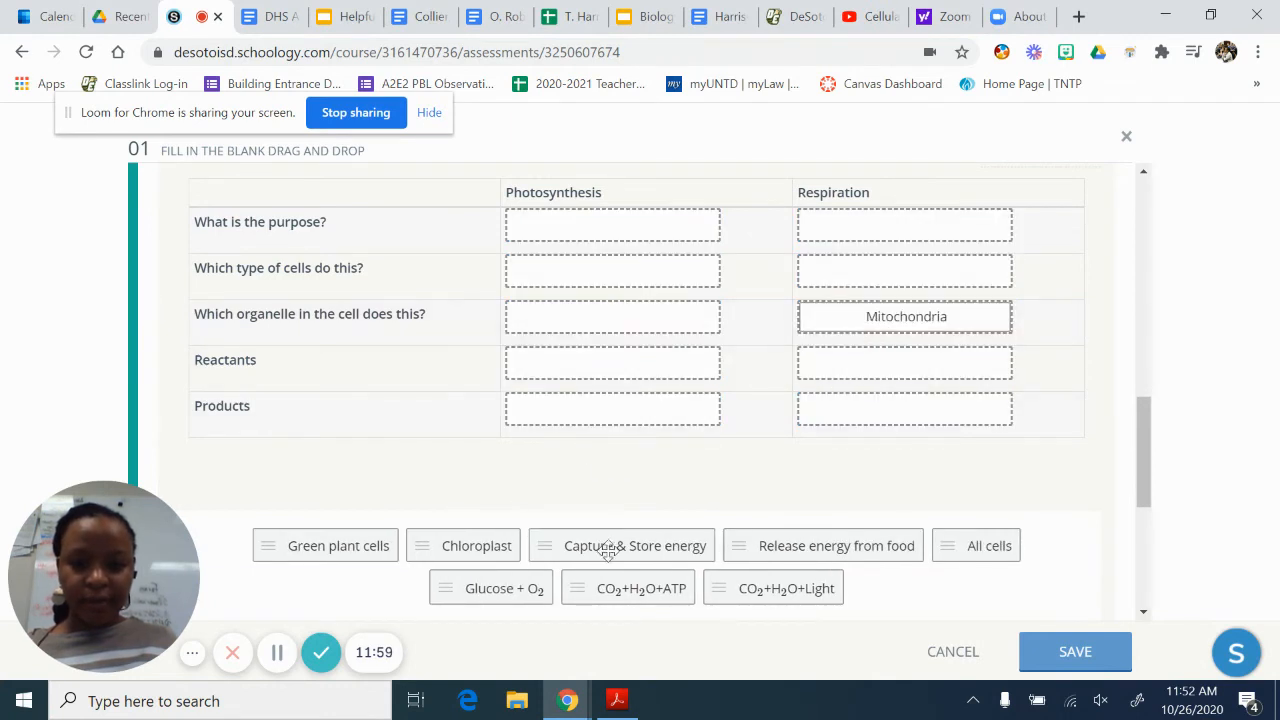
{"action": "left_click_drag", "start_coordinate": [476, 555], "coordinate": [643, 331]}
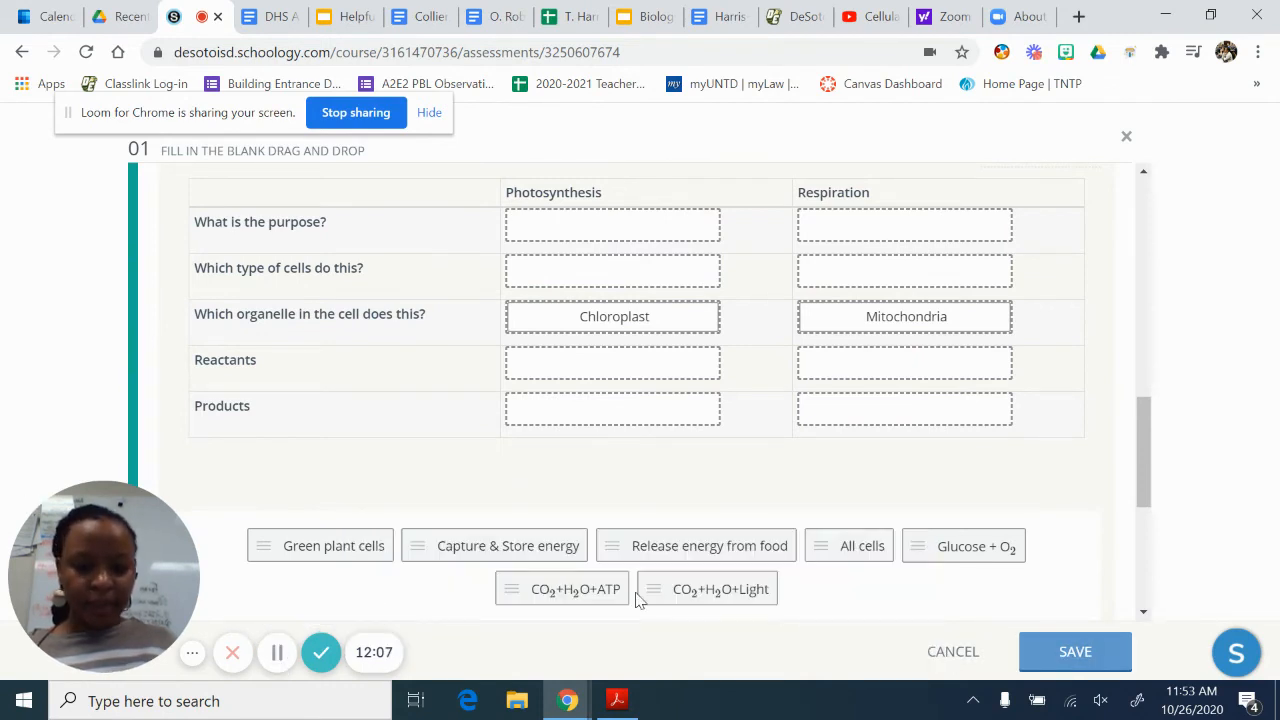
Step: Set the correct answers for the cell type row: All cells under Respiration and Green plant cells under Photosynthesis
{"action": "left_click_drag", "start_coordinate": [829, 545], "coordinate": [847, 302]}
{"action": "left_click_drag", "start_coordinate": [855, 283], "coordinate": [856, 284]}
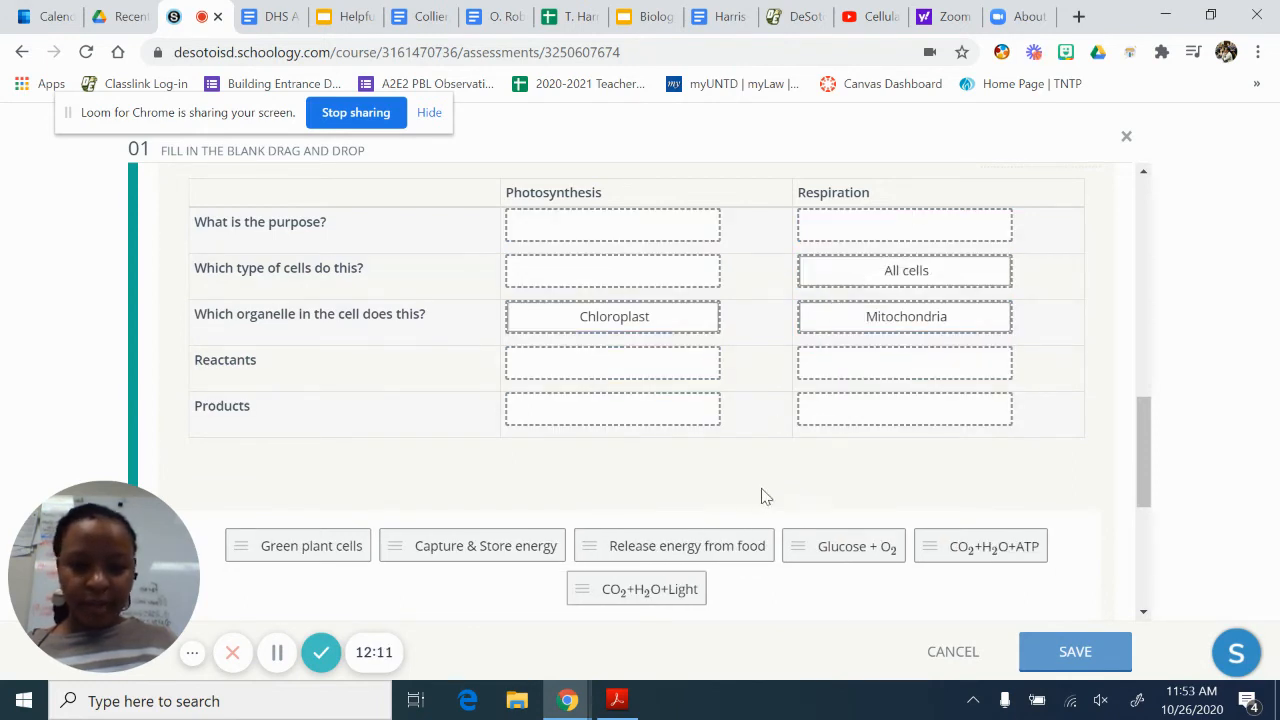
{"action": "left_click_drag", "start_coordinate": [317, 546], "coordinate": [620, 262]}
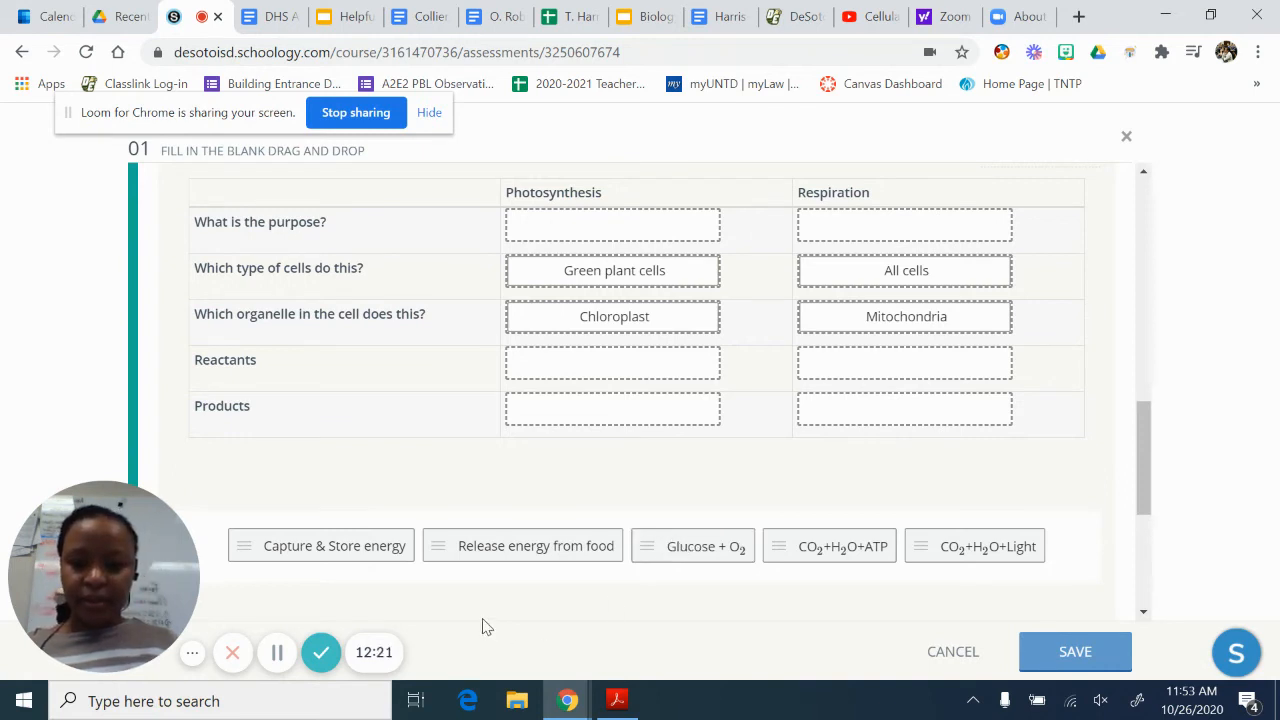
Step: Place Glucose + O2 as the Respiration reactants, CO2+H2O+ATP as the Respiration products and CO2+H2O+Light as the Photosynthesis reactants
{"action": "left_click_drag", "start_coordinate": [697, 543], "coordinate": [864, 366]}
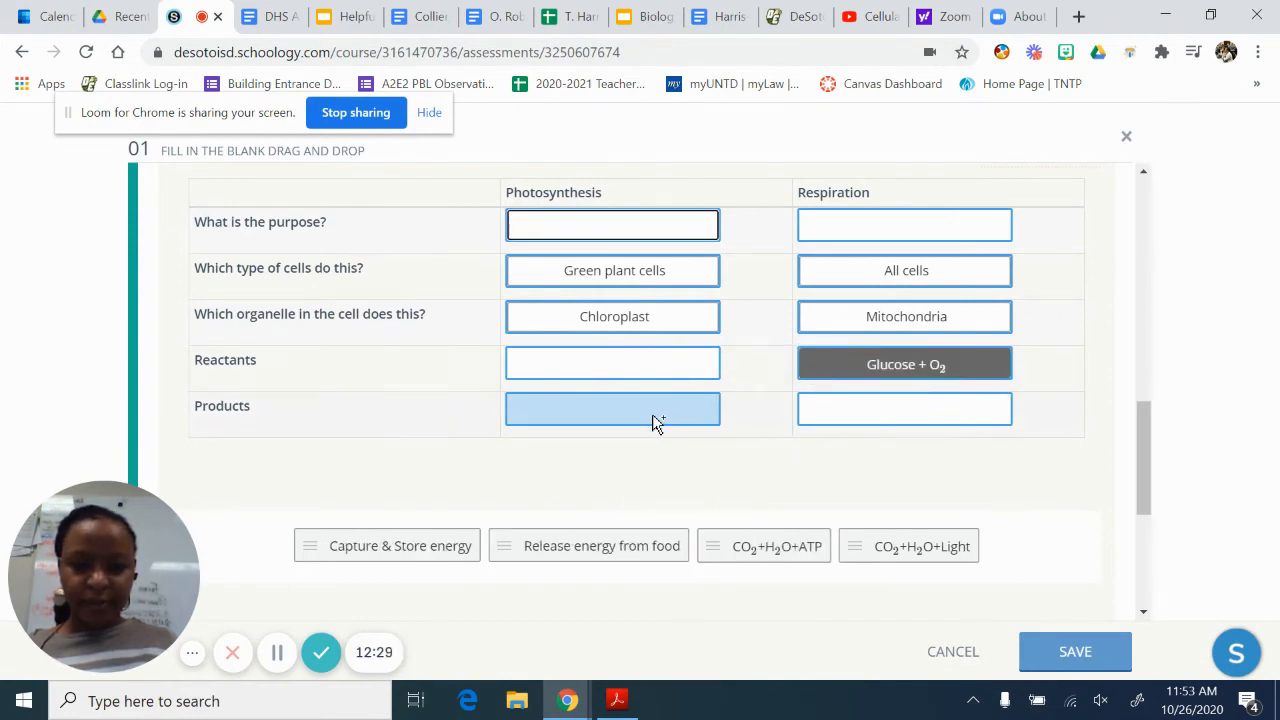
{"action": "left_click_drag", "start_coordinate": [757, 555], "coordinate": [870, 418]}
{"action": "left_click_drag", "start_coordinate": [835, 535], "coordinate": [629, 371]}
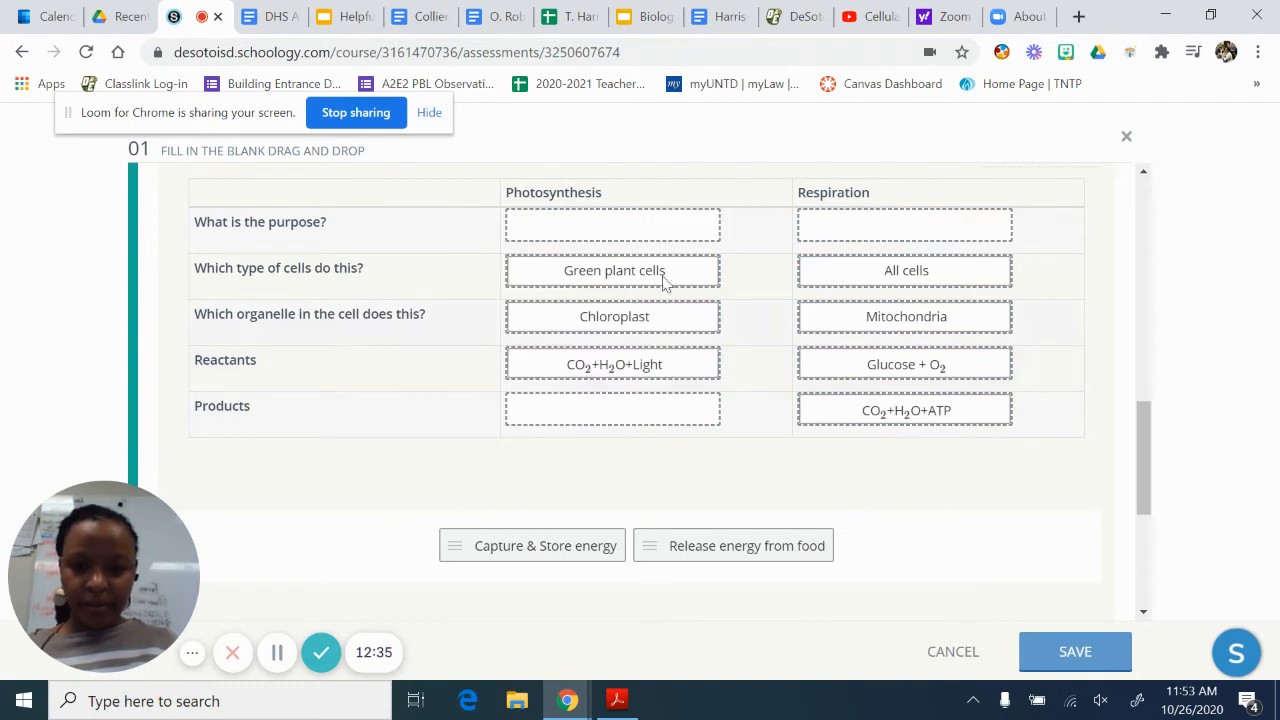
Step: Set the correct answers for the purpose row: Capture & Store energy under Photosynthesis and Release energy from food under Respiration
{"action": "left_click_drag", "start_coordinate": [569, 553], "coordinate": [640, 243]}
{"action": "left_click_drag", "start_coordinate": [651, 540], "coordinate": [882, 369]}
{"action": "scroll", "coordinate": [704, 358], "scroll_direction": "down", "scroll_amount": 1}
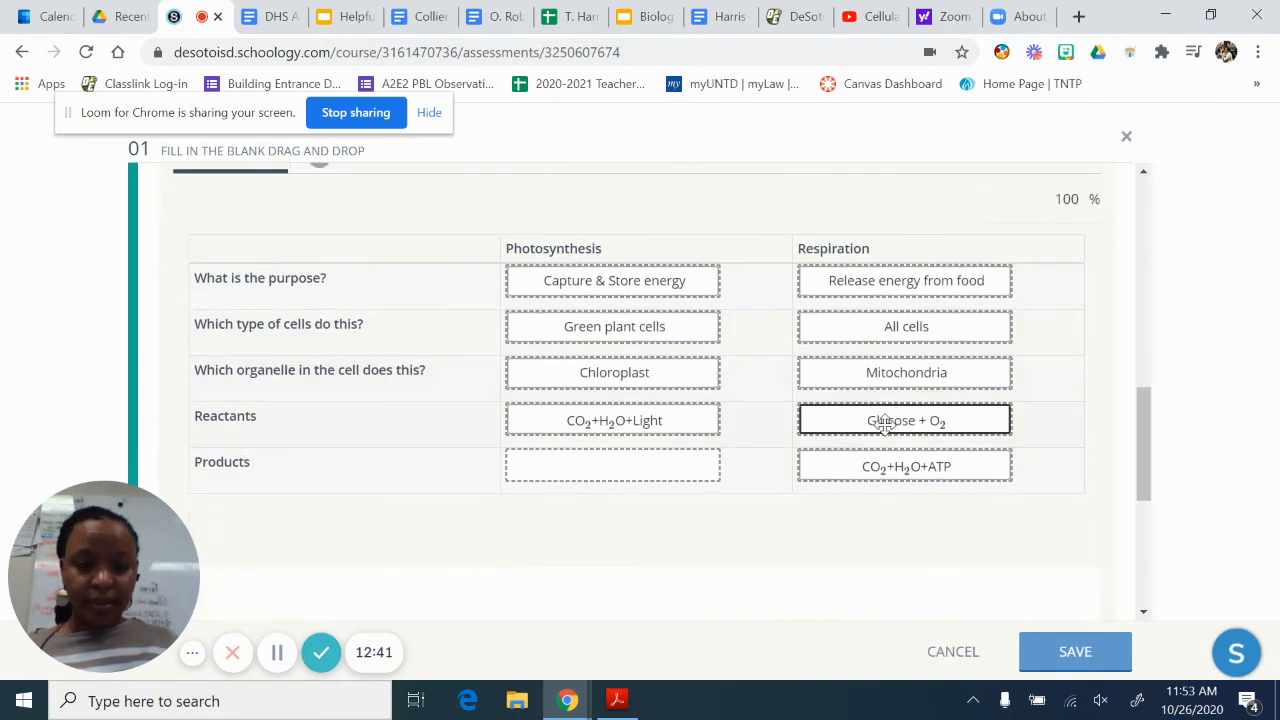
Step: Add a new response option and copy the existing "Glucose + O2" response, including its subscript formula, into it
{"action": "scroll", "coordinate": [885, 425], "scroll_direction": "down", "scroll_amount": 1}
{"action": "scroll", "coordinate": [886, 435], "scroll_direction": "up", "scroll_amount": 4}
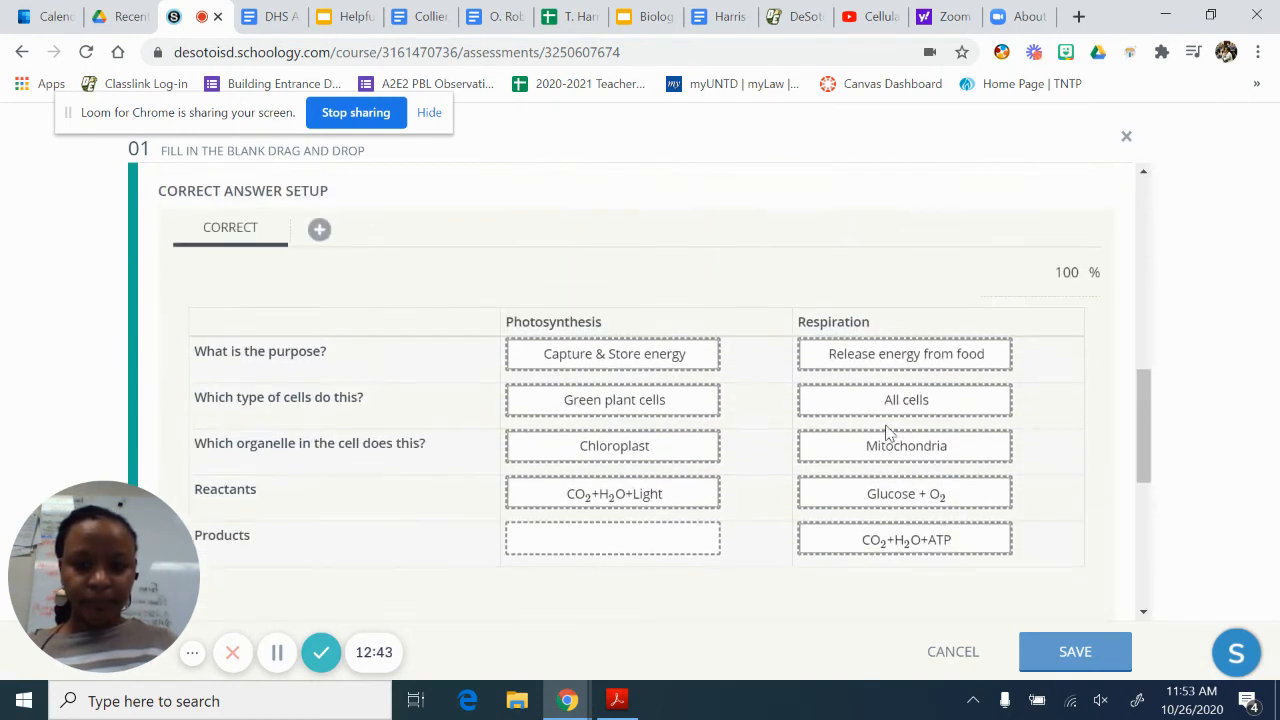
{"action": "scroll", "coordinate": [334, 329], "scroll_direction": "up", "scroll_amount": 1}
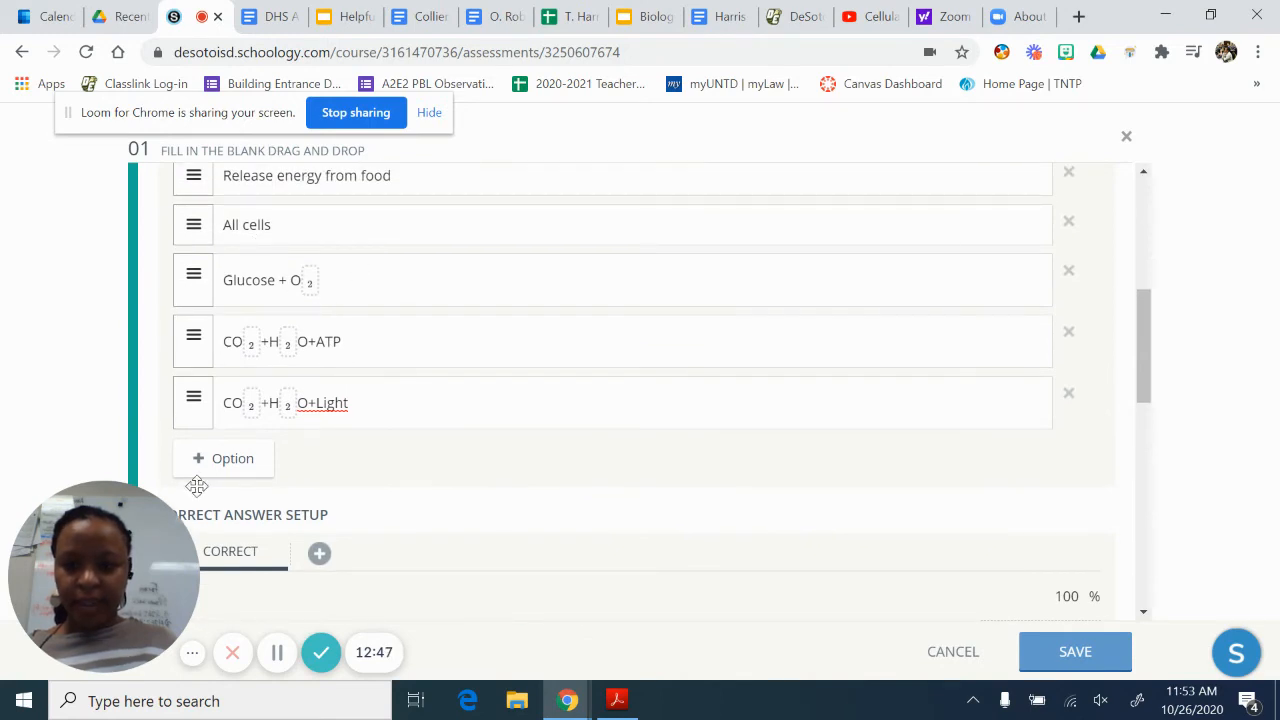
{"action": "left_click", "coordinate": [199, 468]}
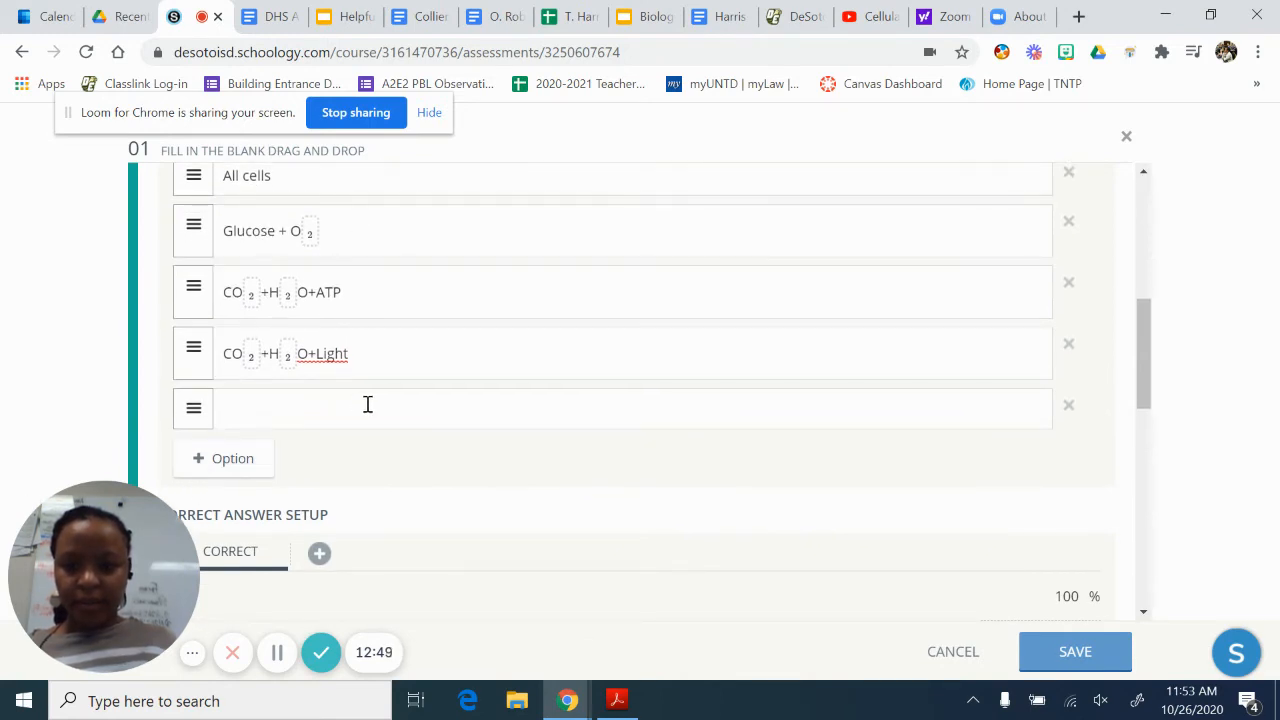
{"action": "left_click_drag", "start_coordinate": [313, 232], "coordinate": [222, 238]}
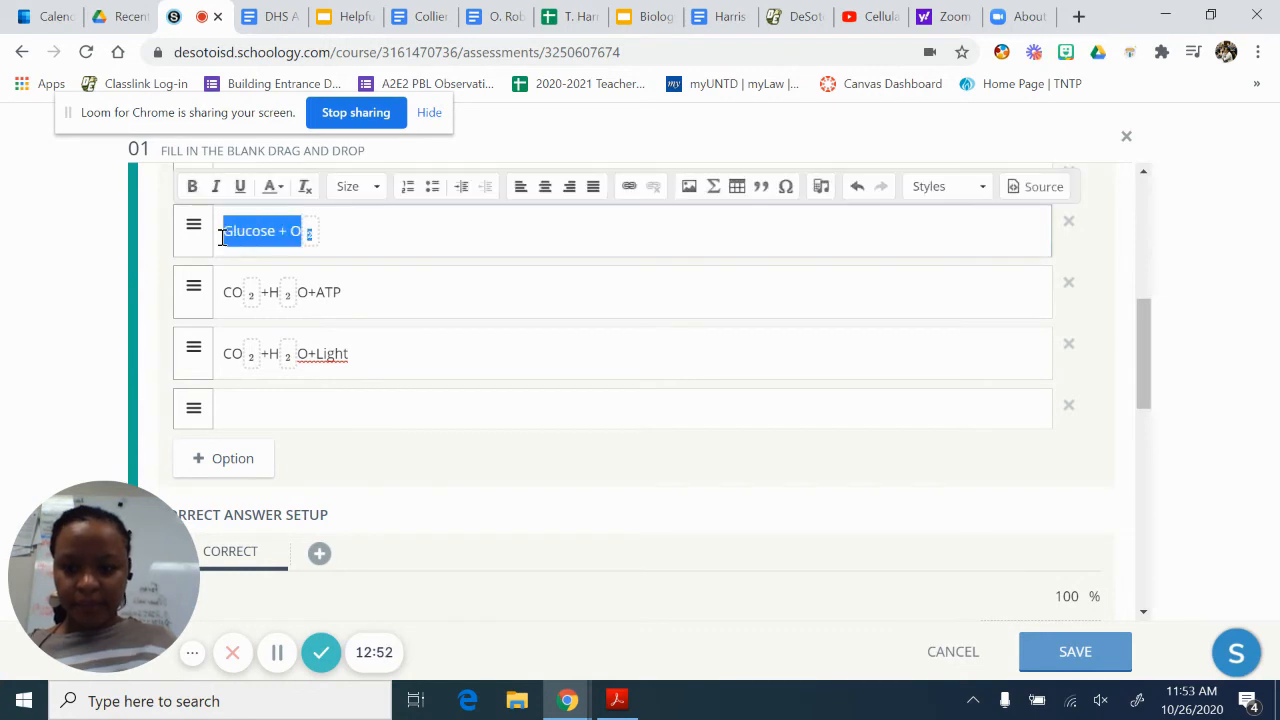
{"action": "left_click", "coordinate": [260, 410]}
{"action": "type", "text": "Glucose + O \\(_2\\)"}
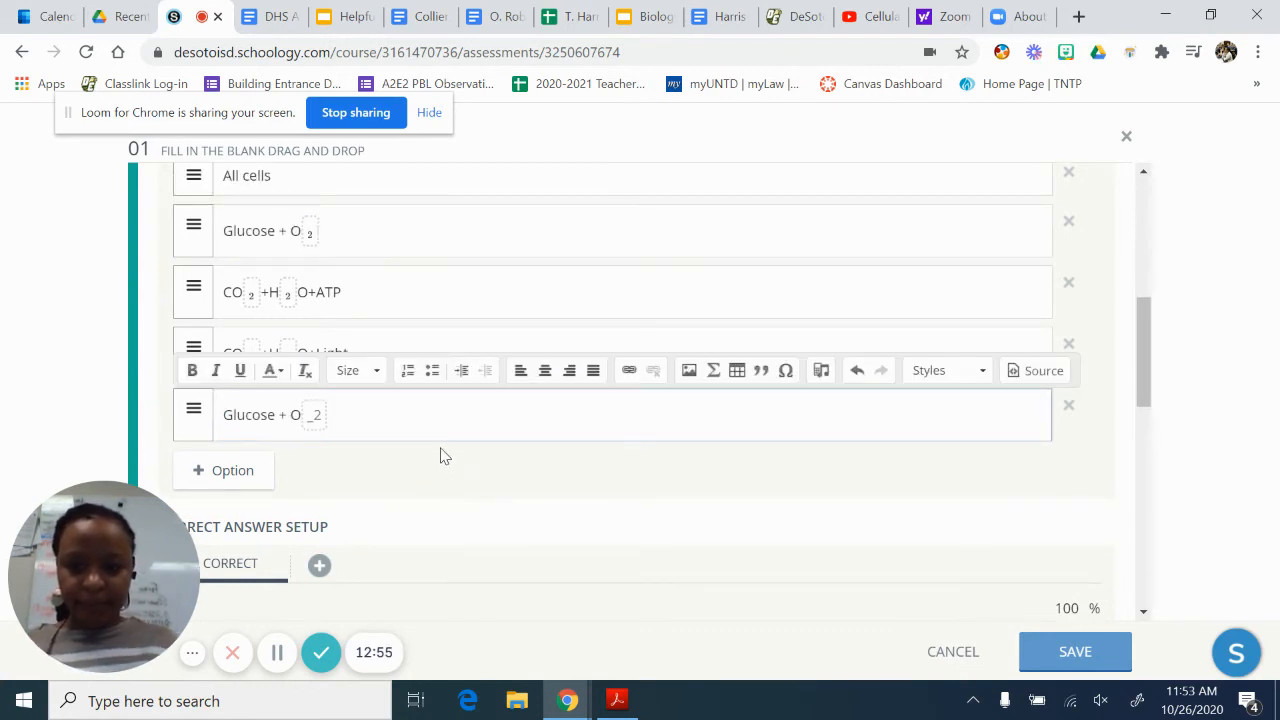
Step: Place the second Glucose + O2 response in the Photosynthesis blank of the Products row
{"action": "scroll", "coordinate": [449, 434], "scroll_direction": "down", "scroll_amount": 2}
{"action": "scroll", "coordinate": [449, 438], "scroll_direction": "down", "scroll_amount": 5}
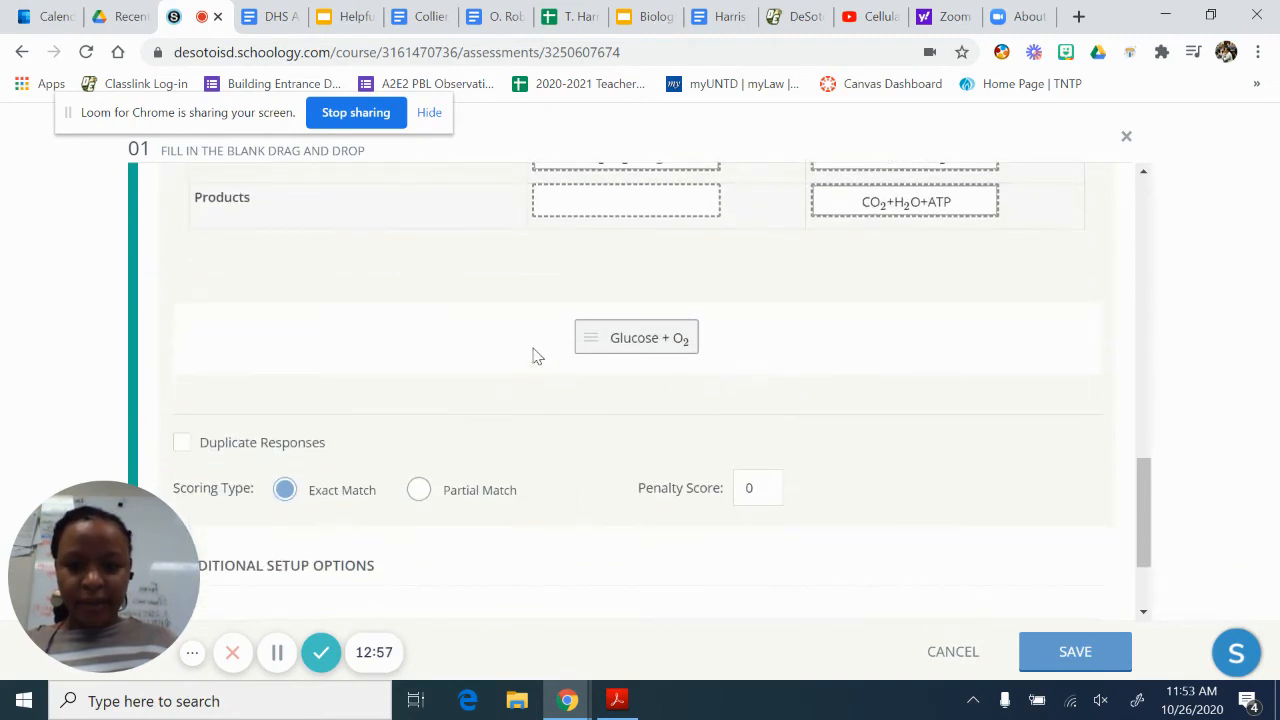
{"action": "left_click_drag", "start_coordinate": [621, 336], "coordinate": [611, 208]}
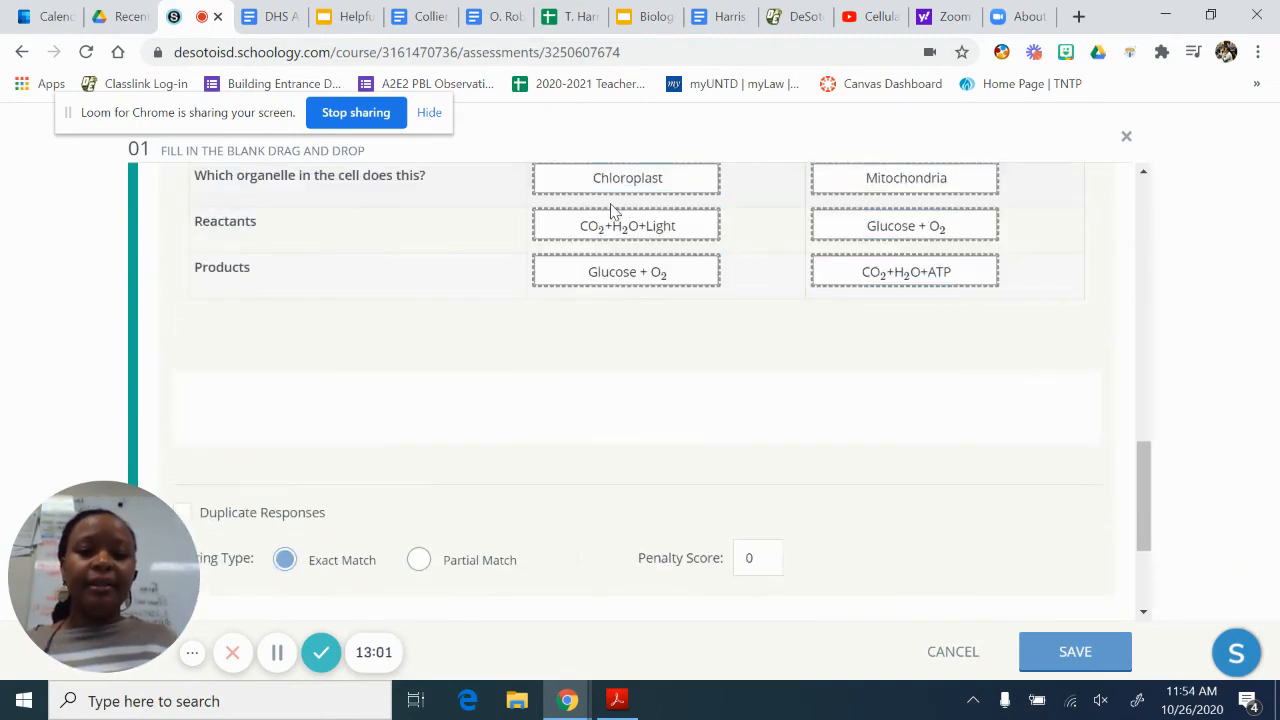
{"action": "scroll", "coordinate": [376, 294], "scroll_direction": "up", "scroll_amount": 2}
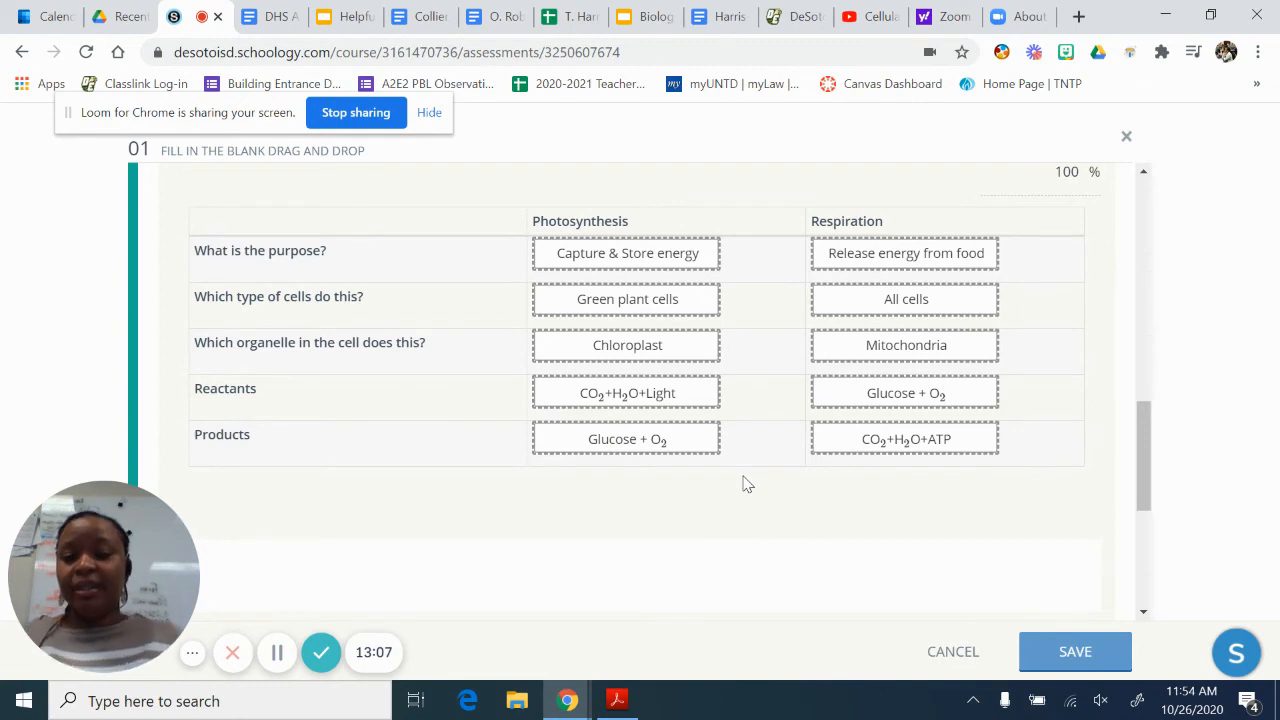
Step: Set the question's scoring type to Partial Match and check the completed answer table
{"action": "scroll", "coordinate": [745, 484], "scroll_direction": "down", "scroll_amount": 3}
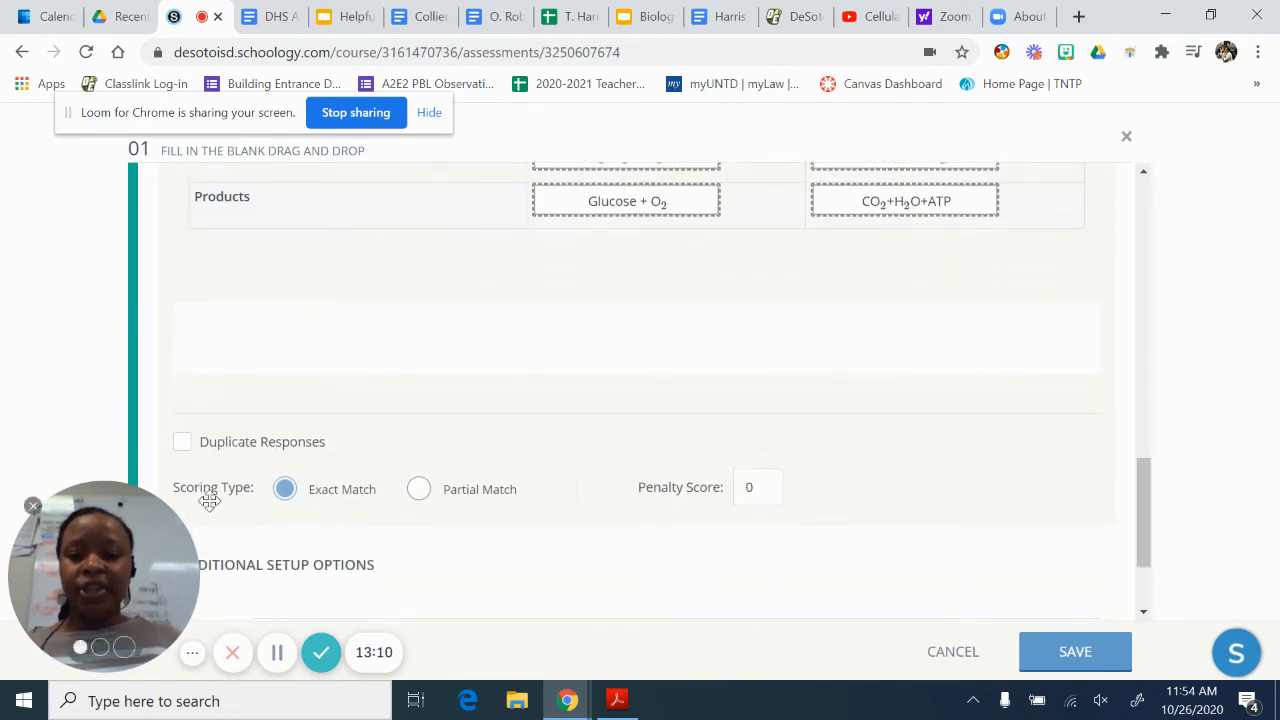
{"action": "left_click", "coordinate": [420, 489]}
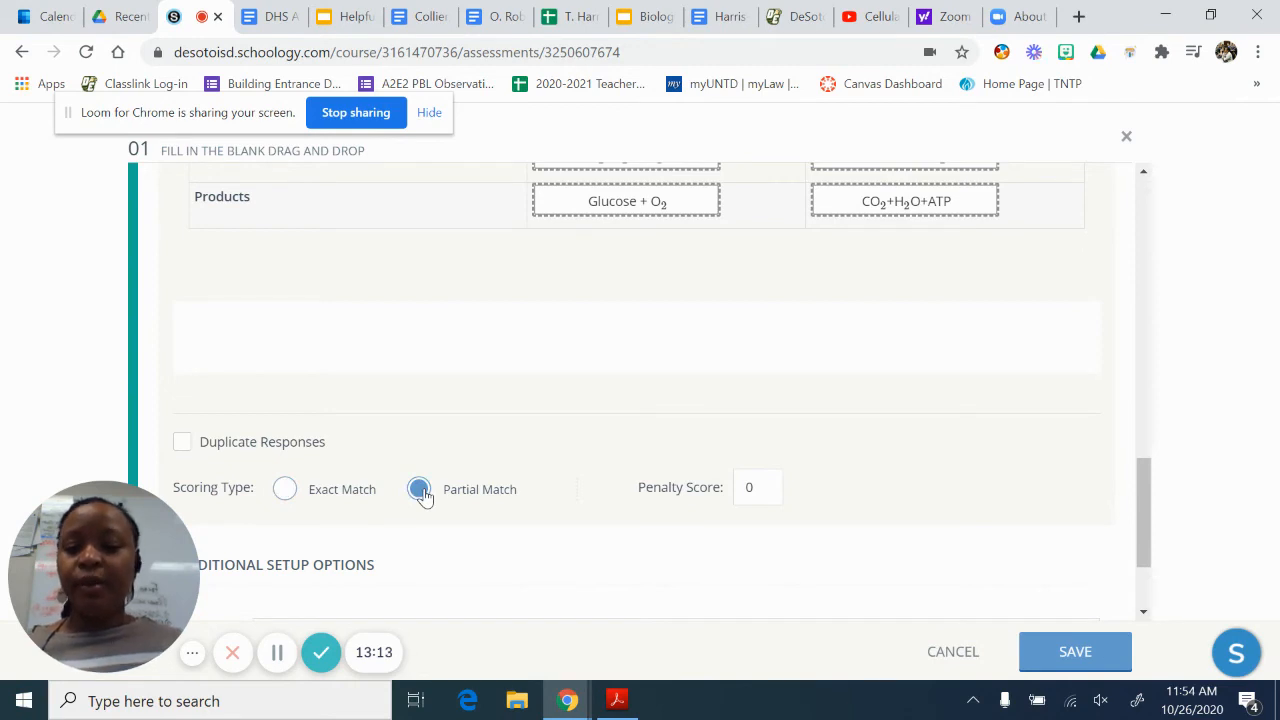
{"action": "scroll", "coordinate": [422, 494], "scroll_direction": "up", "scroll_amount": 2}
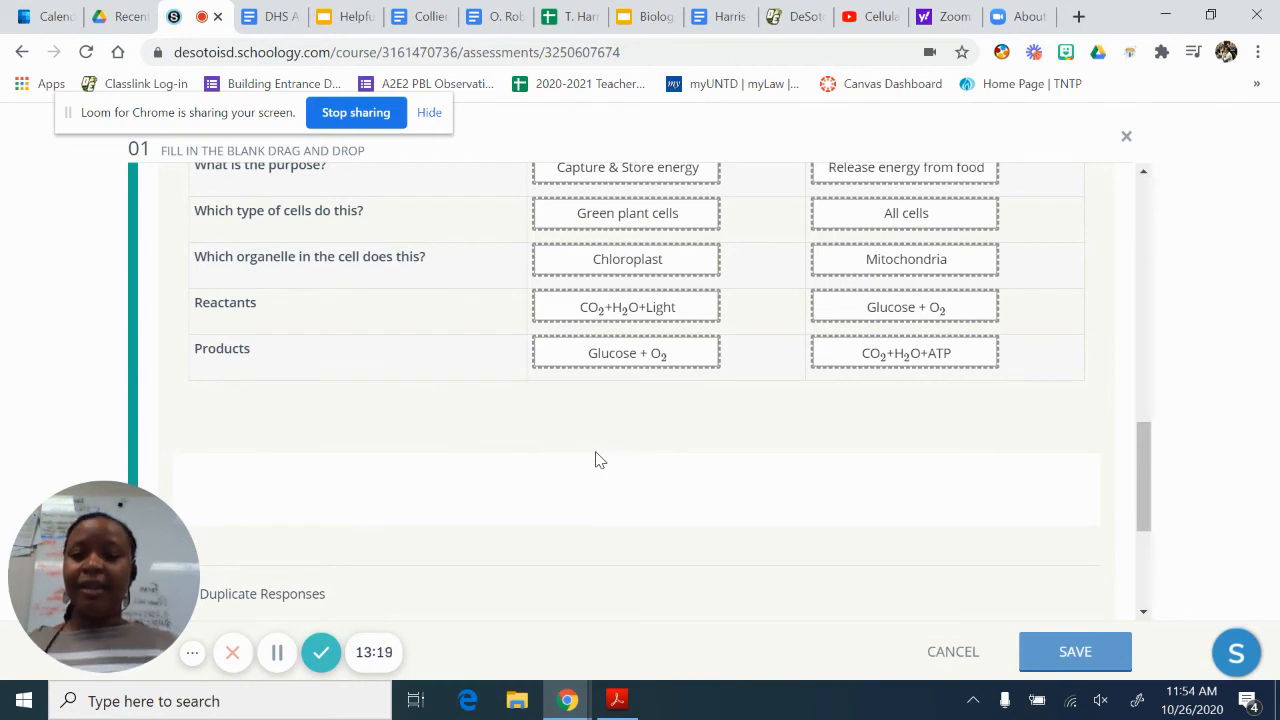
{"action": "scroll", "coordinate": [595, 460], "scroll_direction": "down", "scroll_amount": 1}
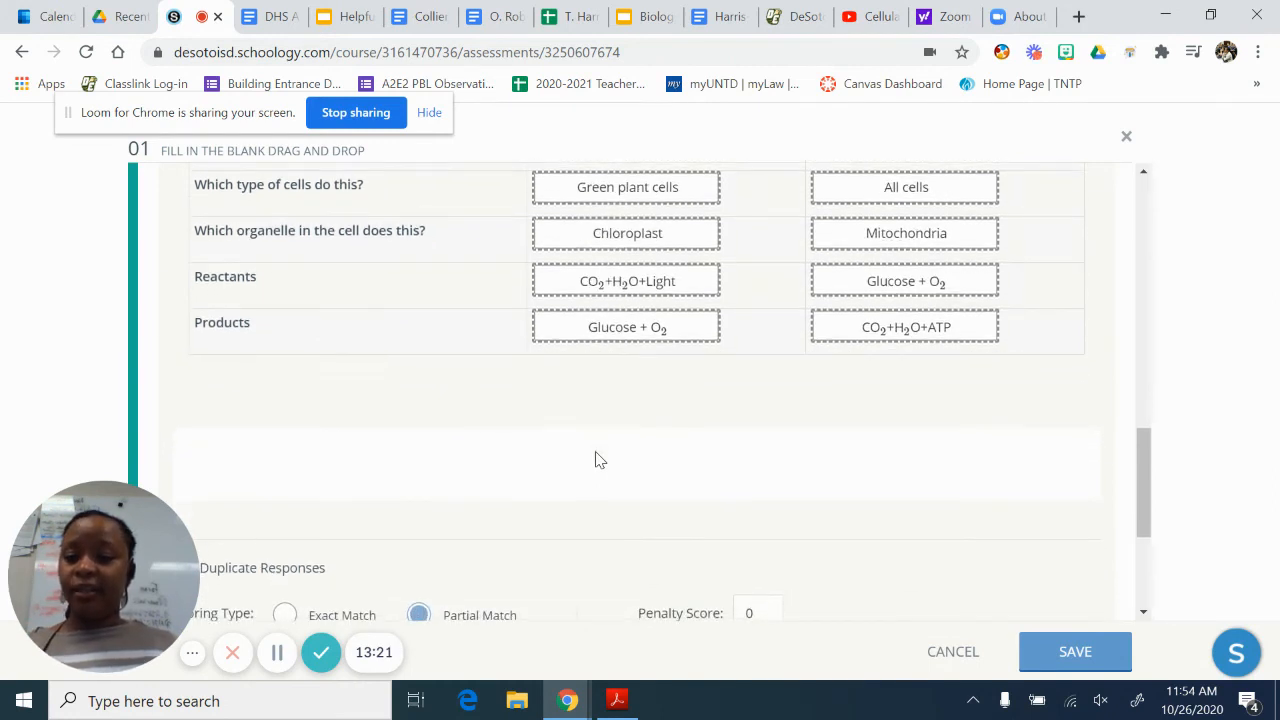
{"action": "scroll", "coordinate": [600, 384], "scroll_direction": "up", "scroll_amount": 5}
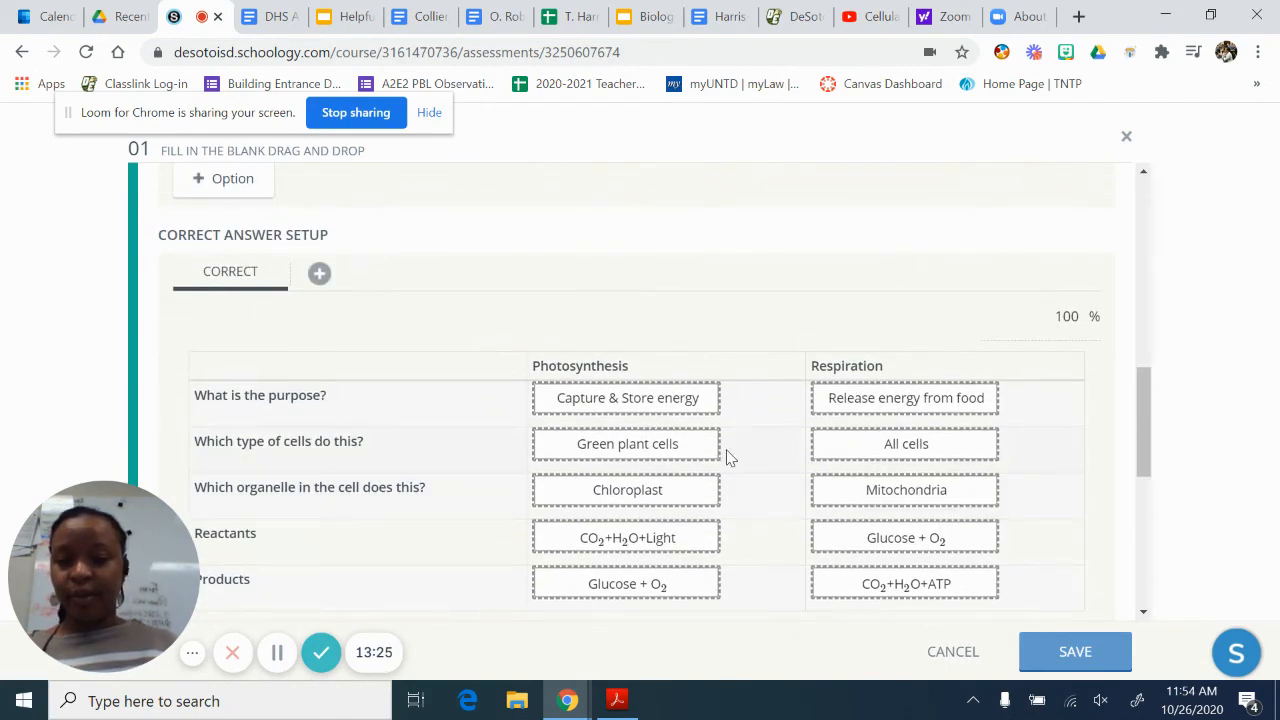
Step: Open the question's learning objectives alignment and expand State Standards, Texas, Essential Knowledge and Skills, Science (2017), down to Biology
{"action": "scroll", "coordinate": [729, 457], "scroll_direction": "down", "scroll_amount": 9}
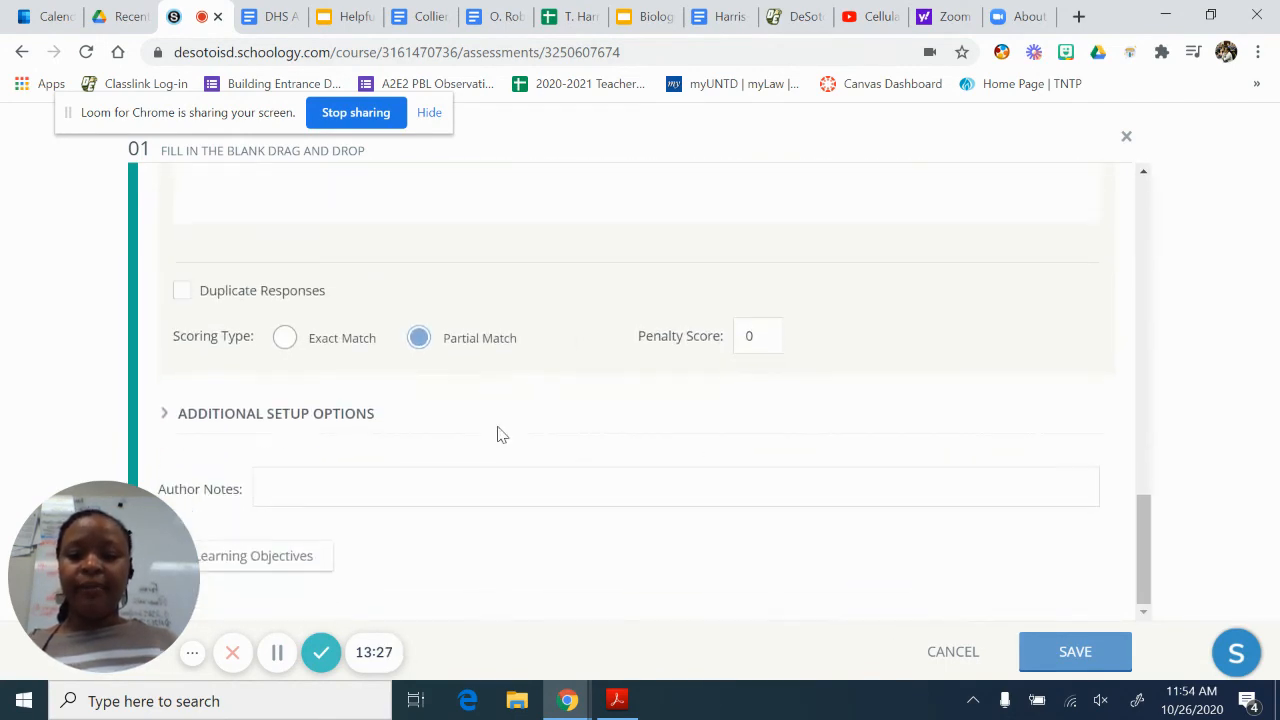
{"action": "left_click", "coordinate": [240, 566]}
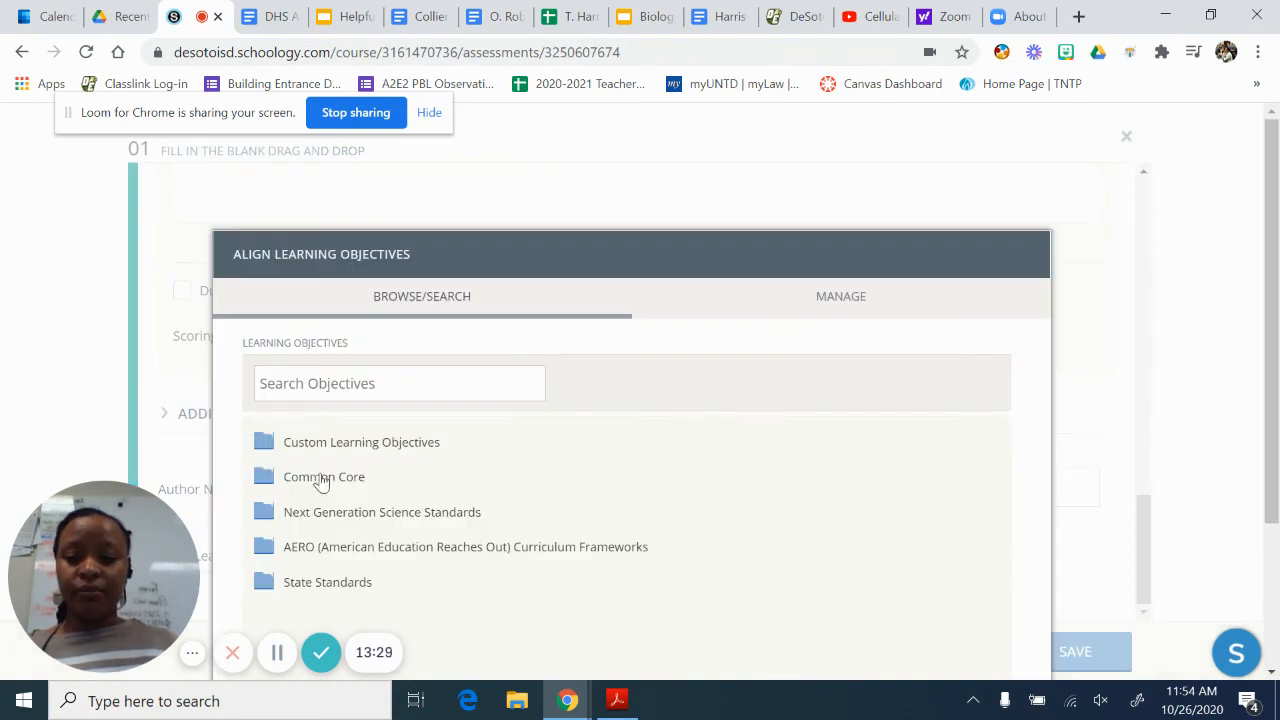
{"action": "scroll", "coordinate": [294, 566], "scroll_direction": "down", "scroll_amount": 2}
{"action": "left_click", "coordinate": [263, 446]}
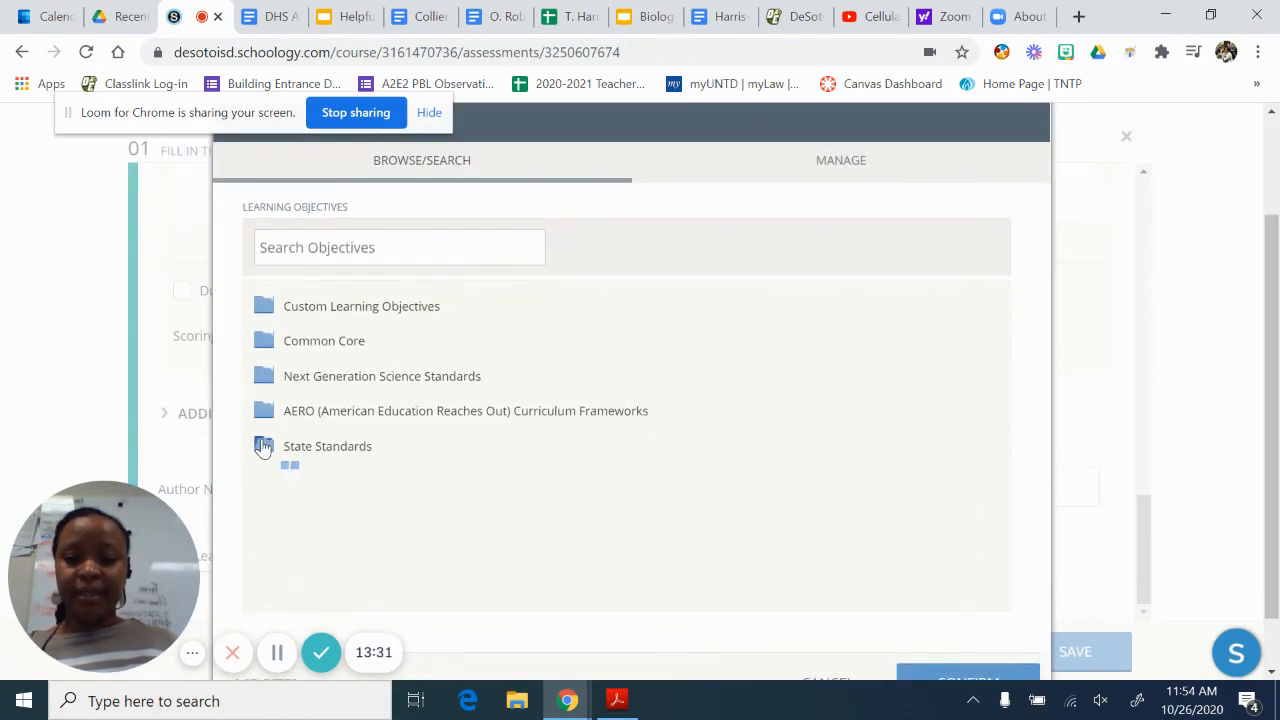
{"action": "left_click", "coordinate": [305, 477]}
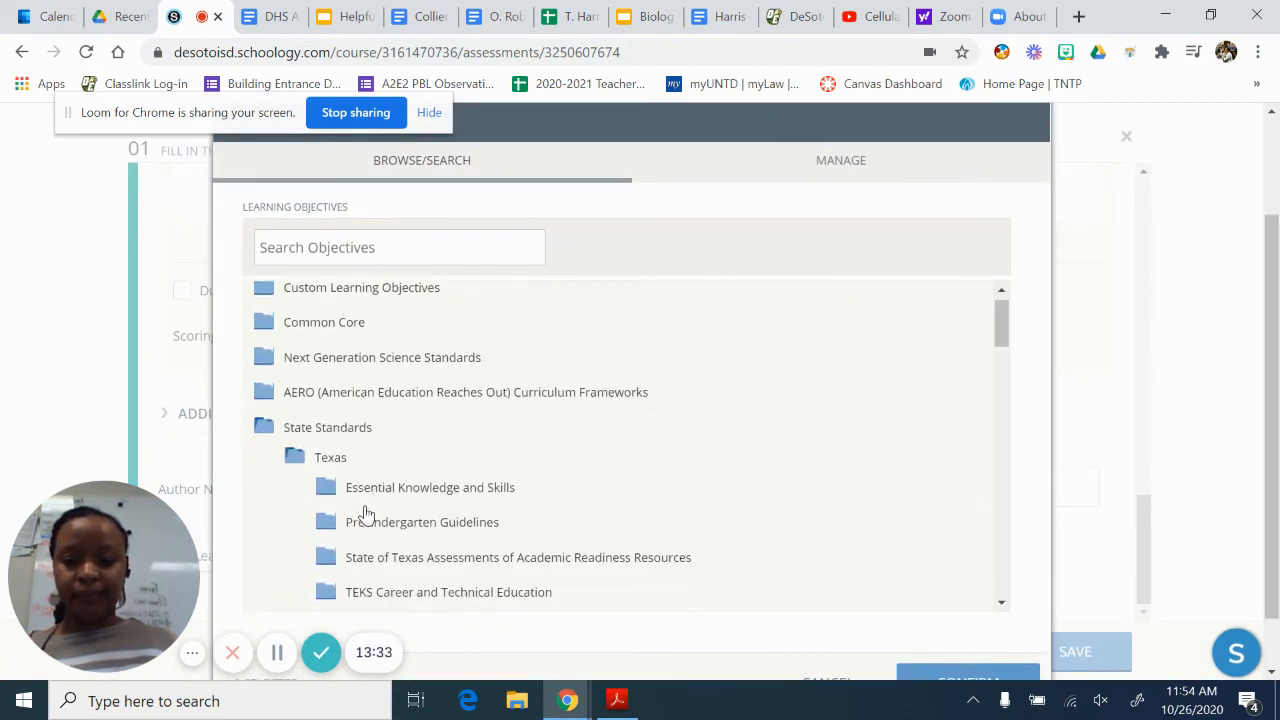
{"action": "scroll", "coordinate": [366, 514], "scroll_direction": "down", "scroll_amount": 1}
{"action": "left_click", "coordinate": [393, 440]}
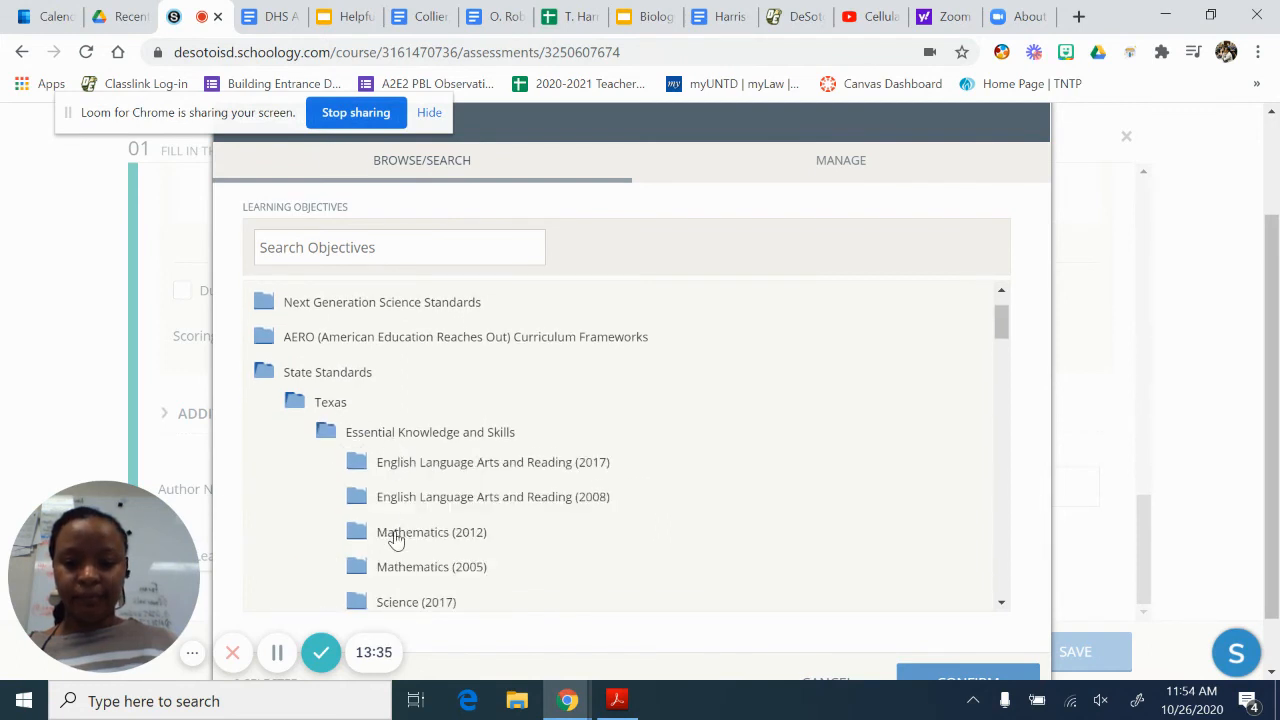
{"action": "scroll", "coordinate": [396, 532], "scroll_direction": "down", "scroll_amount": 2}
{"action": "left_click", "coordinate": [408, 517]}
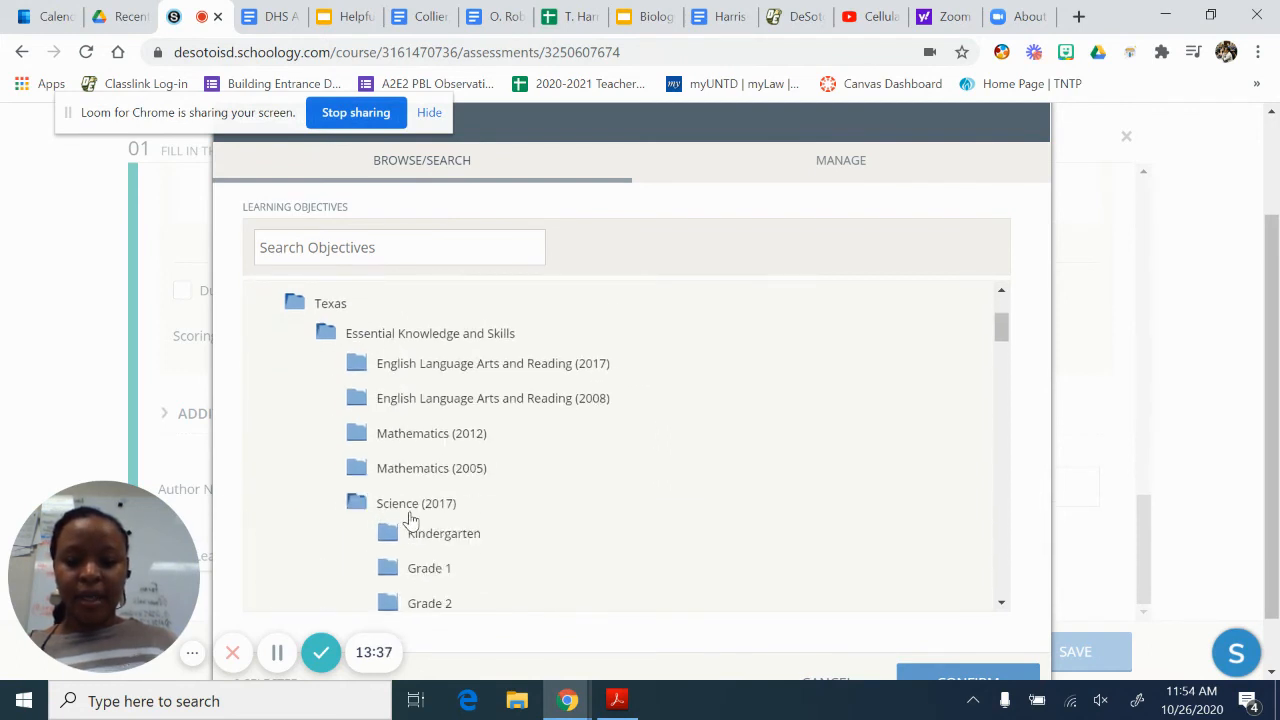
{"action": "scroll", "coordinate": [409, 517], "scroll_direction": "down", "scroll_amount": 9}
{"action": "left_click", "coordinate": [434, 388]}
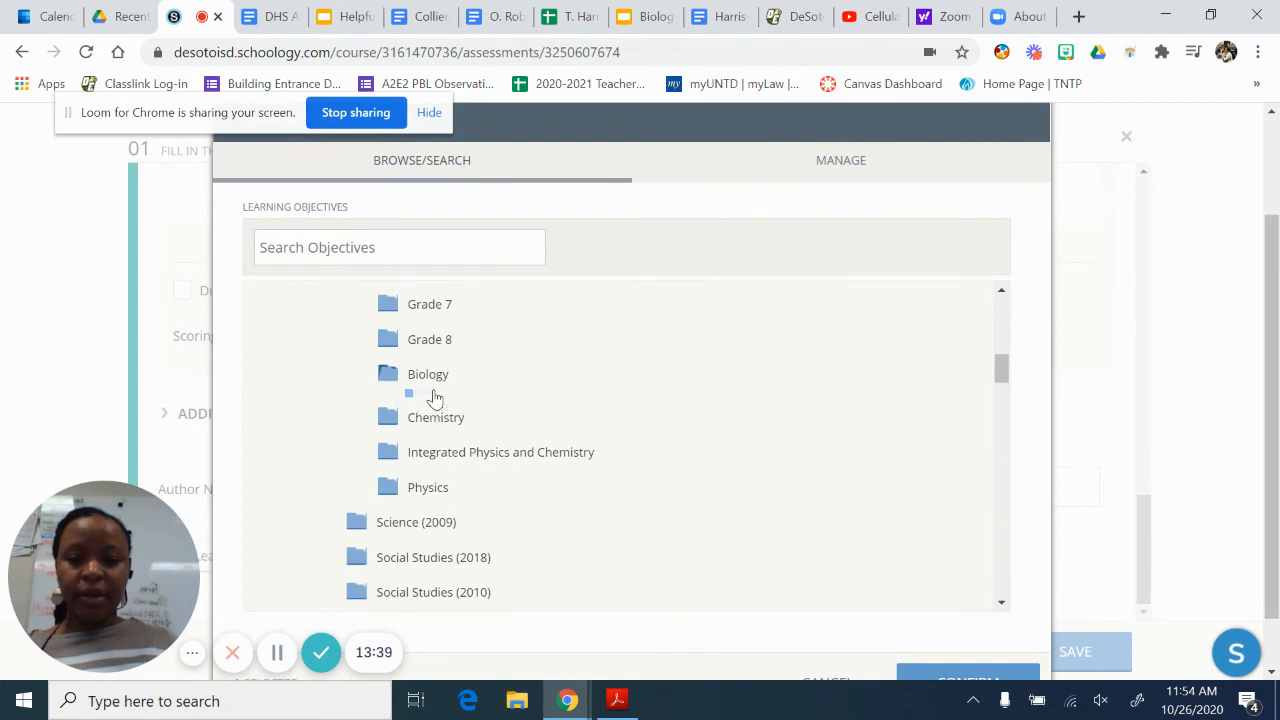
Step: Expand SCI.9-11.B.9 under Biology and select objective SCI.9-11.B.9.B on comparing the reactants and products of photosynthesis and cellular respiration
{"action": "scroll", "coordinate": [509, 557], "scroll_direction": "down", "scroll_amount": 6}
{"action": "scroll", "coordinate": [509, 557], "scroll_direction": "down", "scroll_amount": 1}
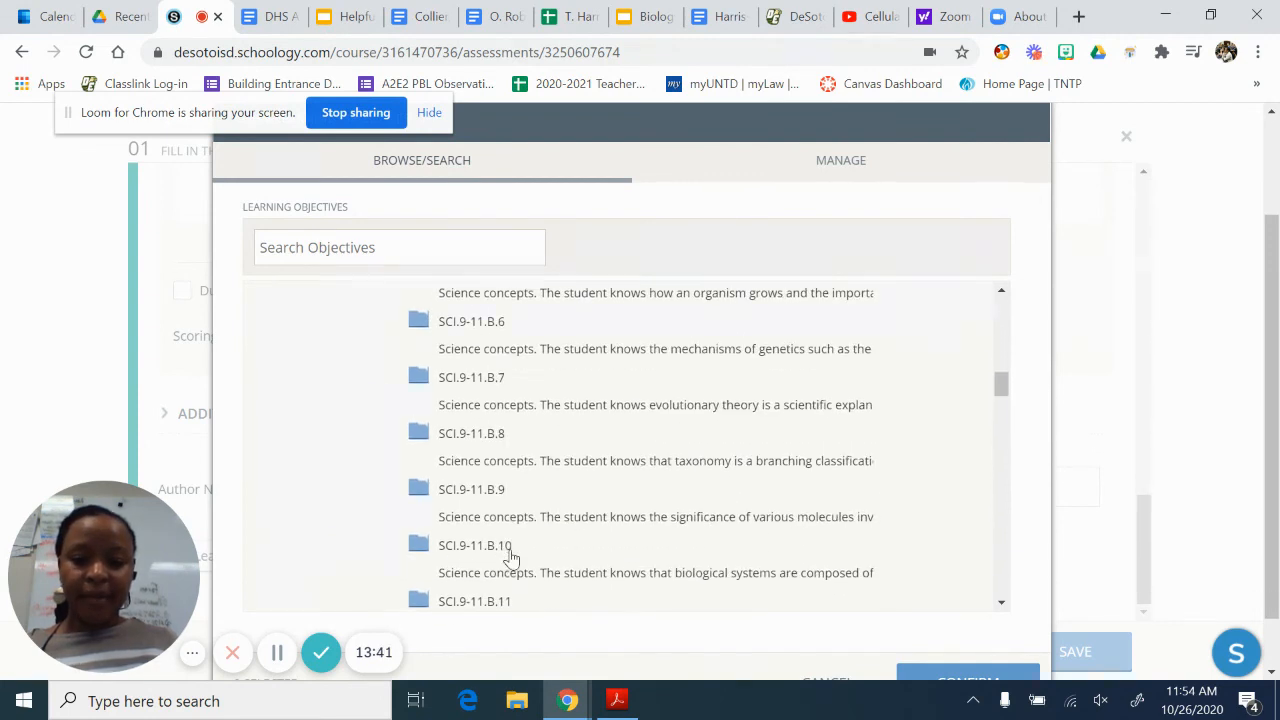
{"action": "left_click", "coordinate": [475, 489]}
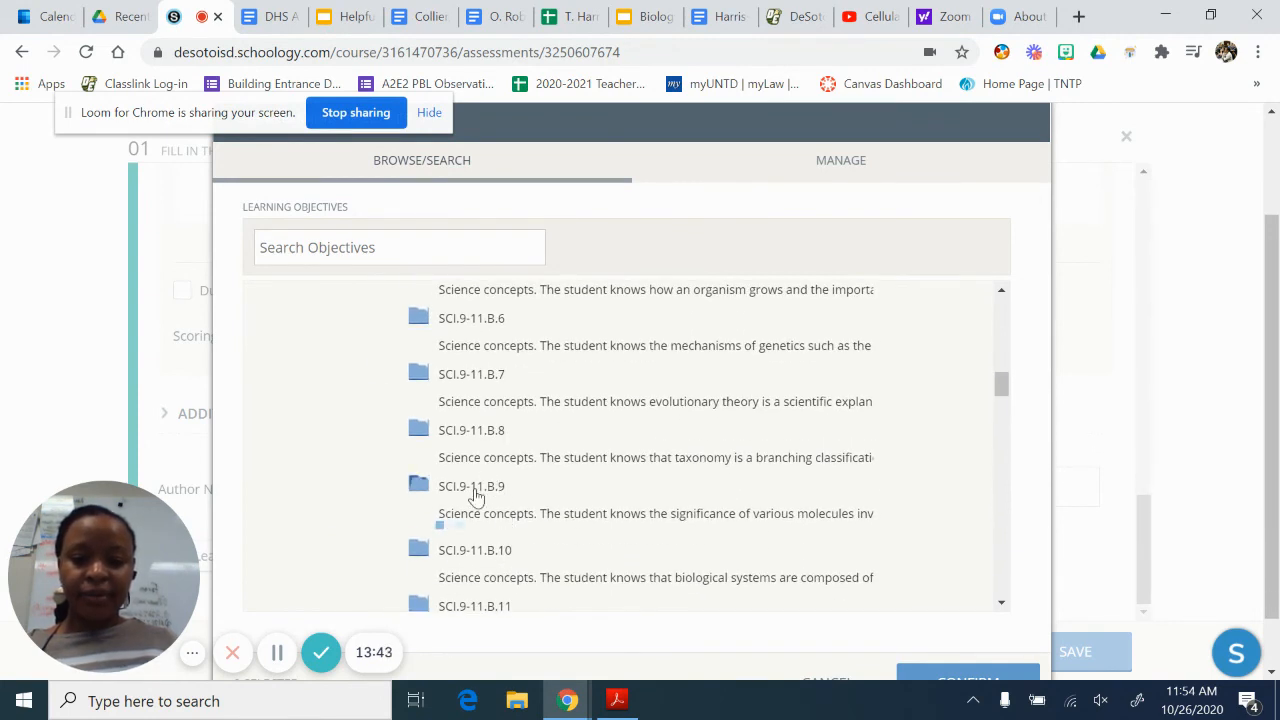
{"action": "scroll", "coordinate": [477, 489], "scroll_direction": "down", "scroll_amount": 2}
{"action": "left_click", "coordinate": [537, 478]}
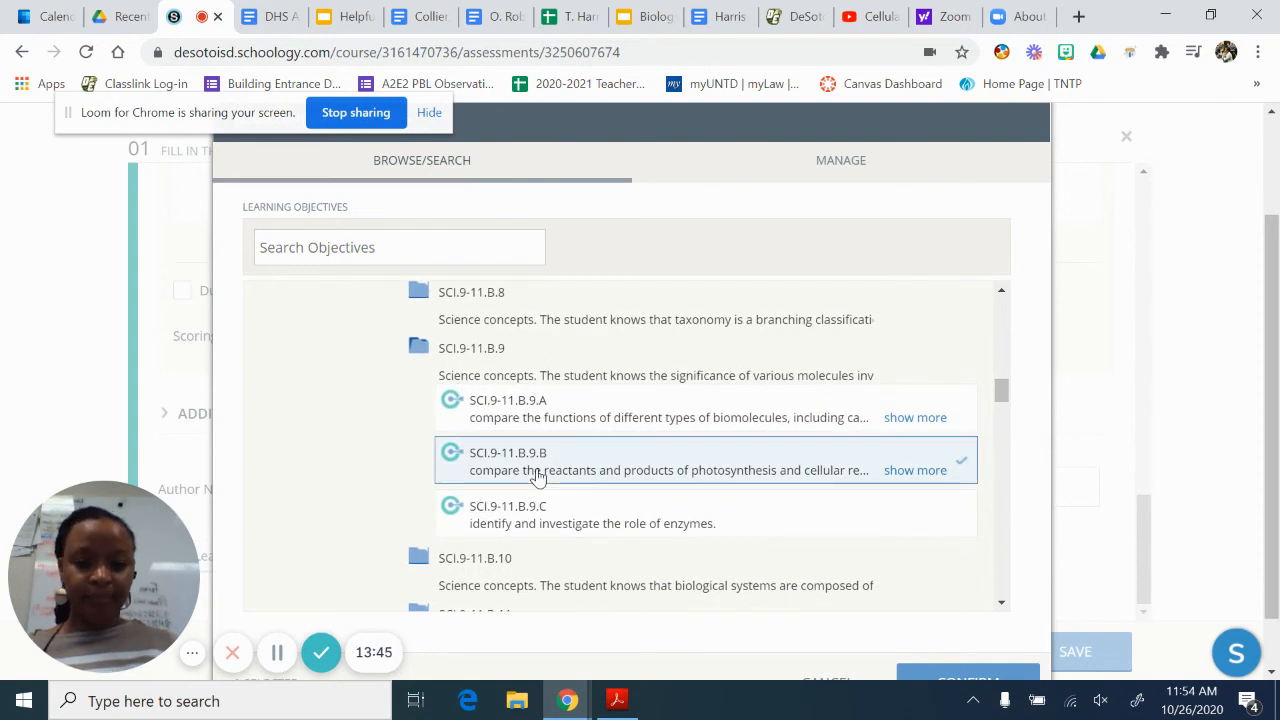
Step: Confirm aligning objective SCI.9-11.B.9.B to the question and save the fill-in-the-blank drag-and-drop question
{"action": "scroll", "coordinate": [963, 591], "scroll_direction": "down", "scroll_amount": 3}
{"action": "scroll", "coordinate": [1030, 575], "scroll_direction": "down", "scroll_amount": 1}
{"action": "left_click", "coordinate": [967, 615]}
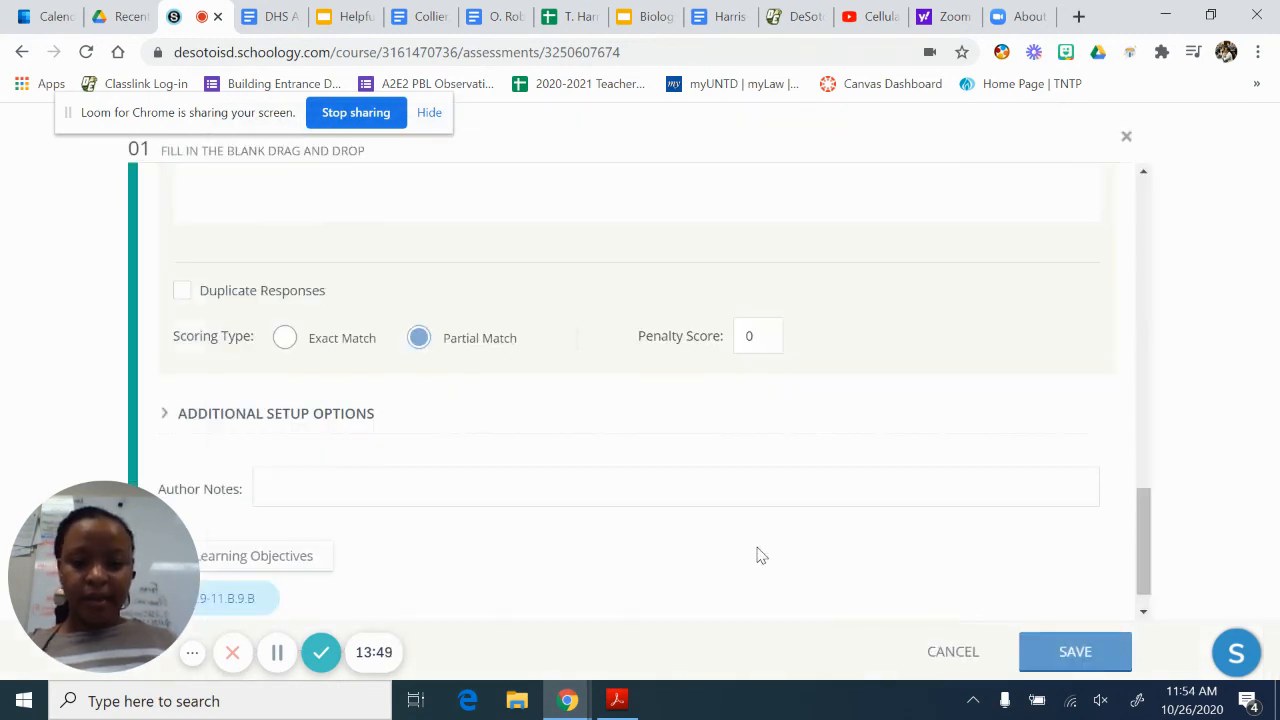
{"action": "scroll", "coordinate": [757, 555], "scroll_direction": "down", "scroll_amount": 1}
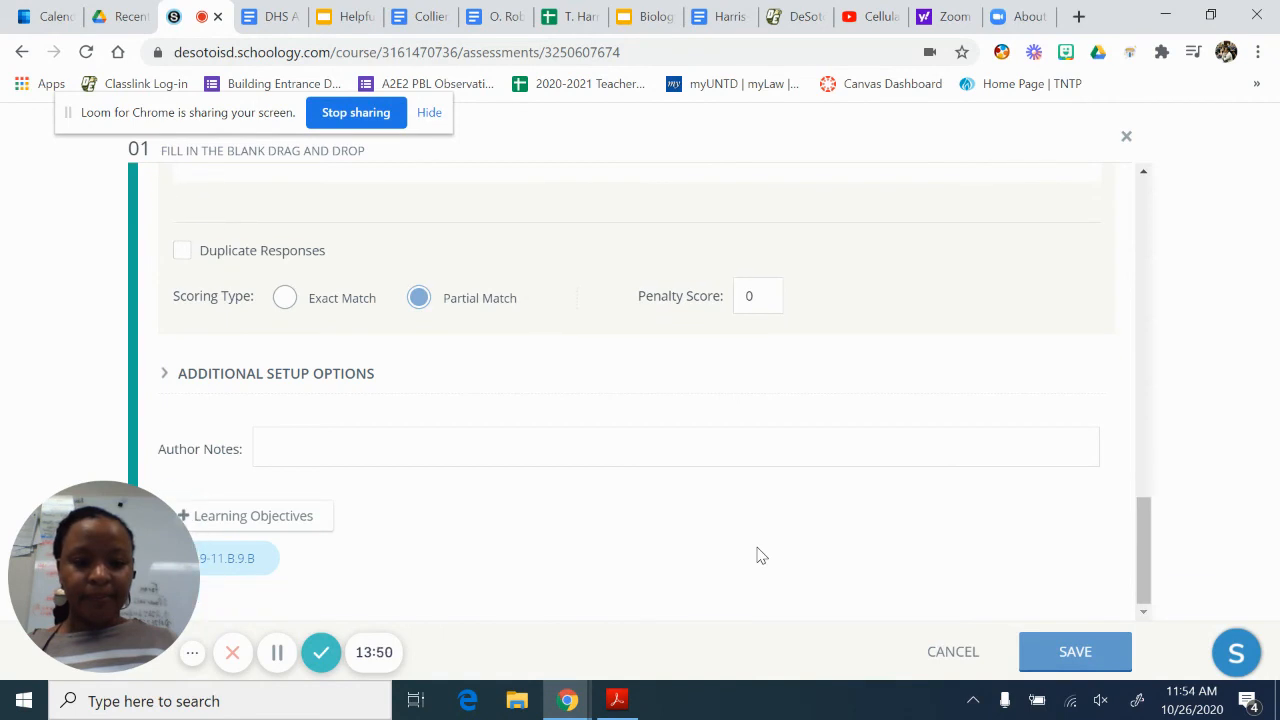
{"action": "left_click", "coordinate": [1083, 658]}
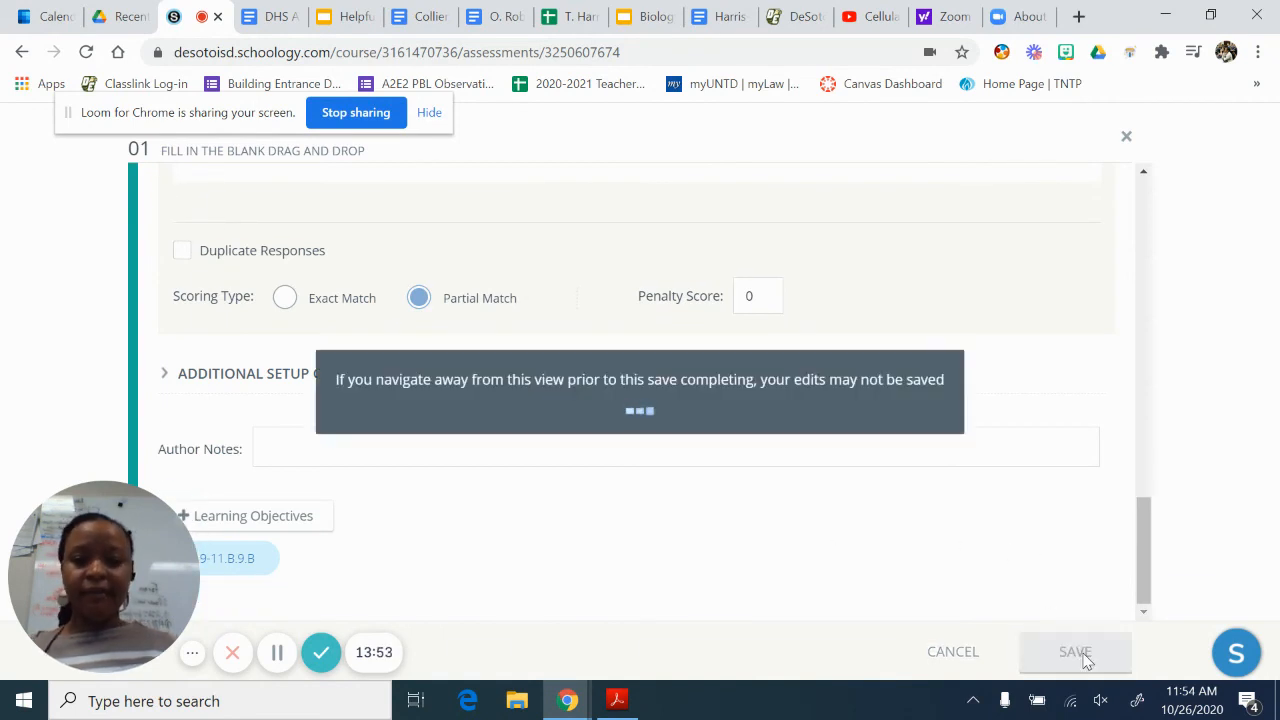
Step: Preview the assessment's start page, close the preview, and open the setup instructions for editing
{"action": "scroll", "coordinate": [1124, 428], "scroll_direction": "up", "scroll_amount": 3}
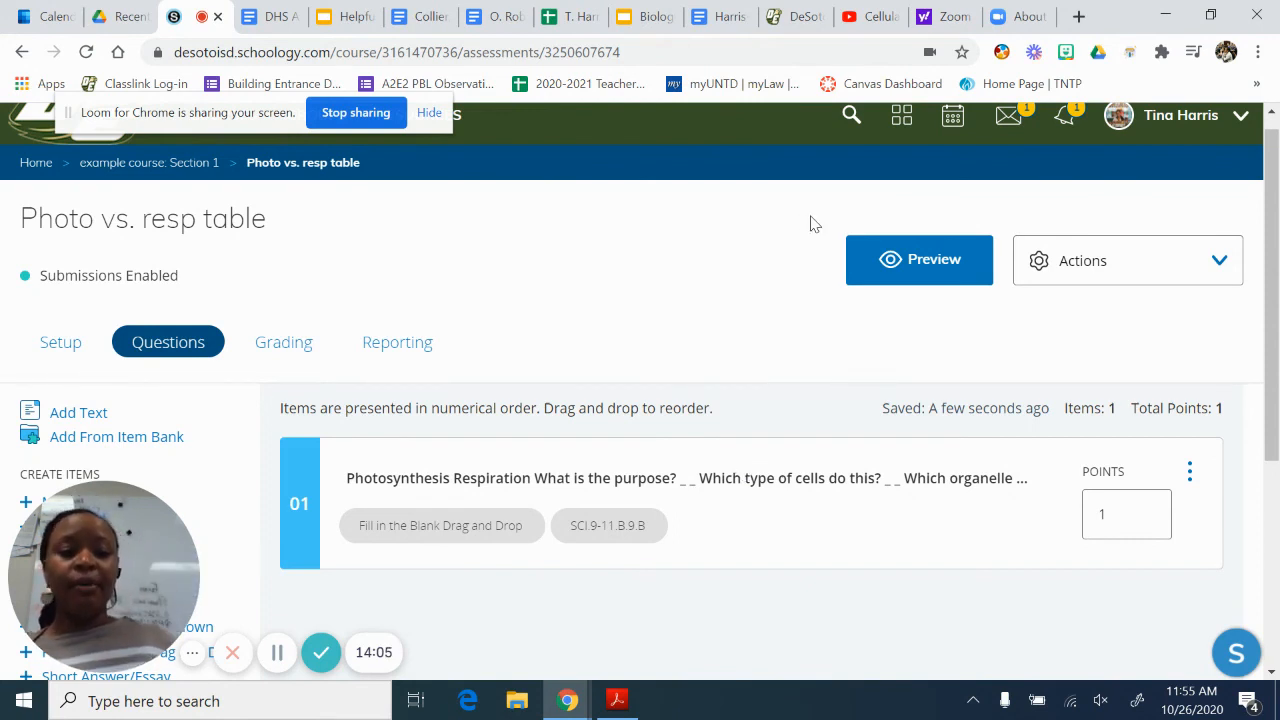
{"action": "left_click", "coordinate": [946, 266]}
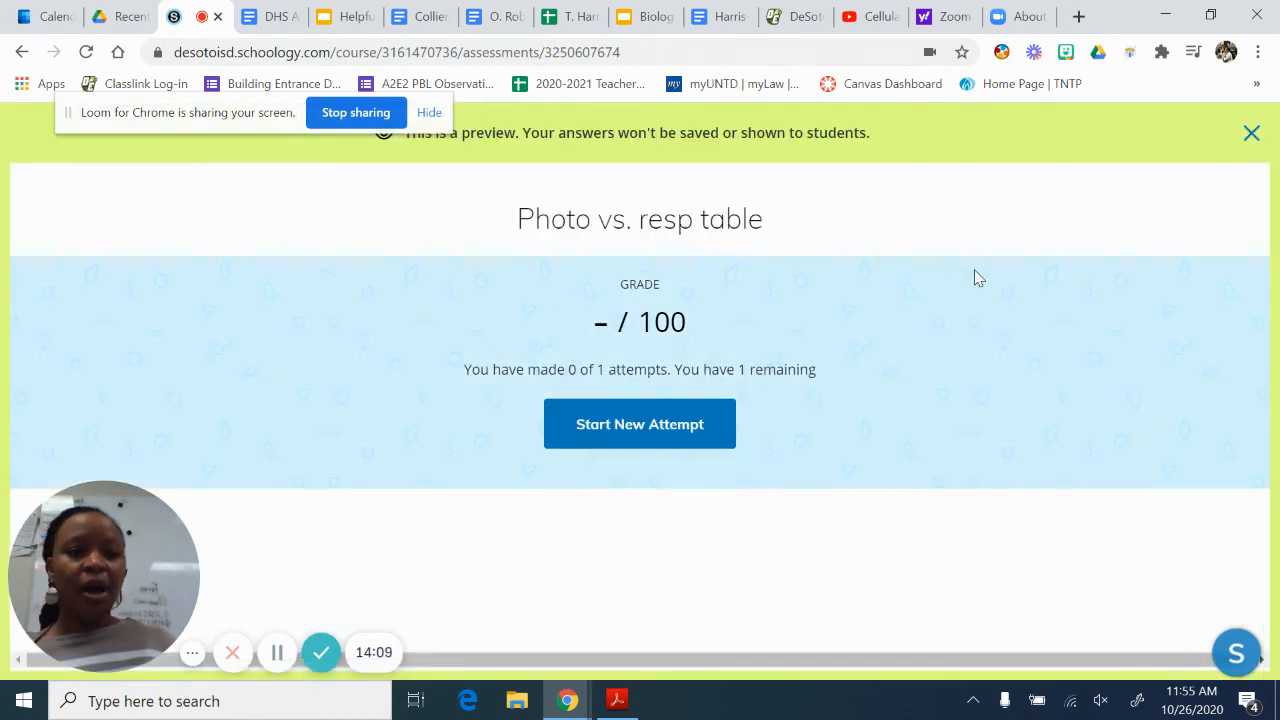
{"action": "left_click", "coordinate": [1250, 134]}
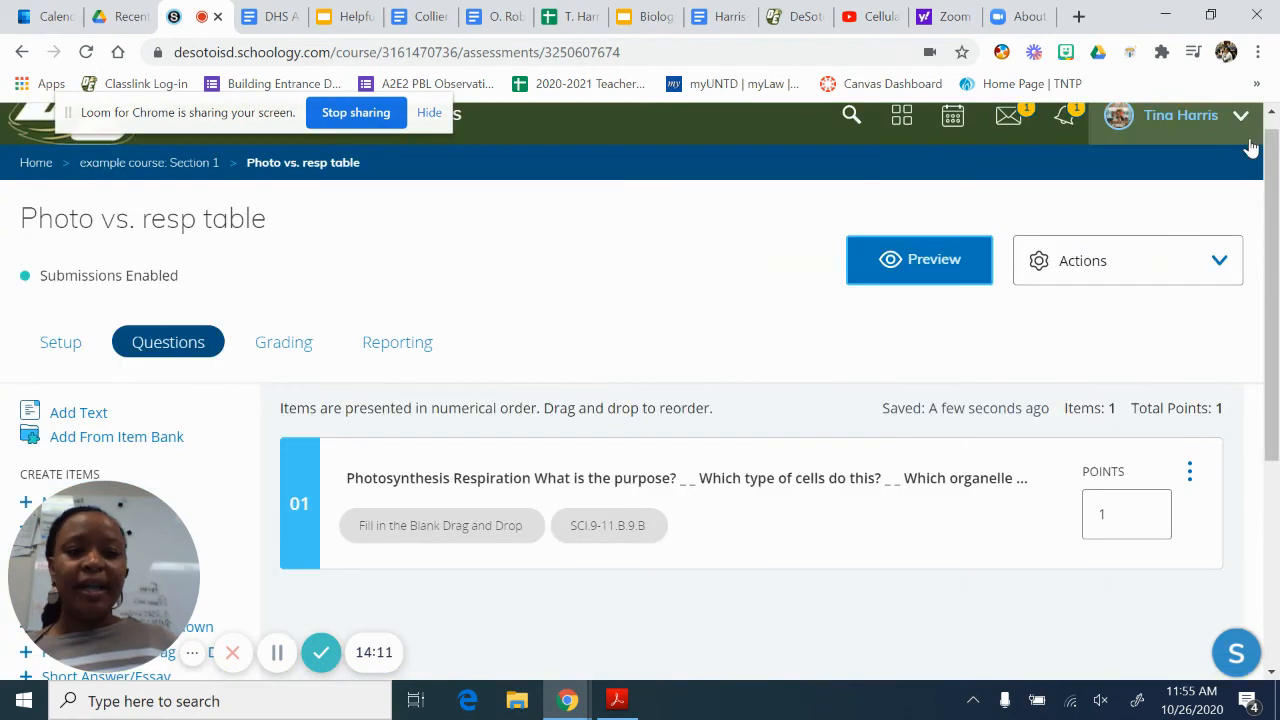
{"action": "left_click", "coordinate": [62, 343]}
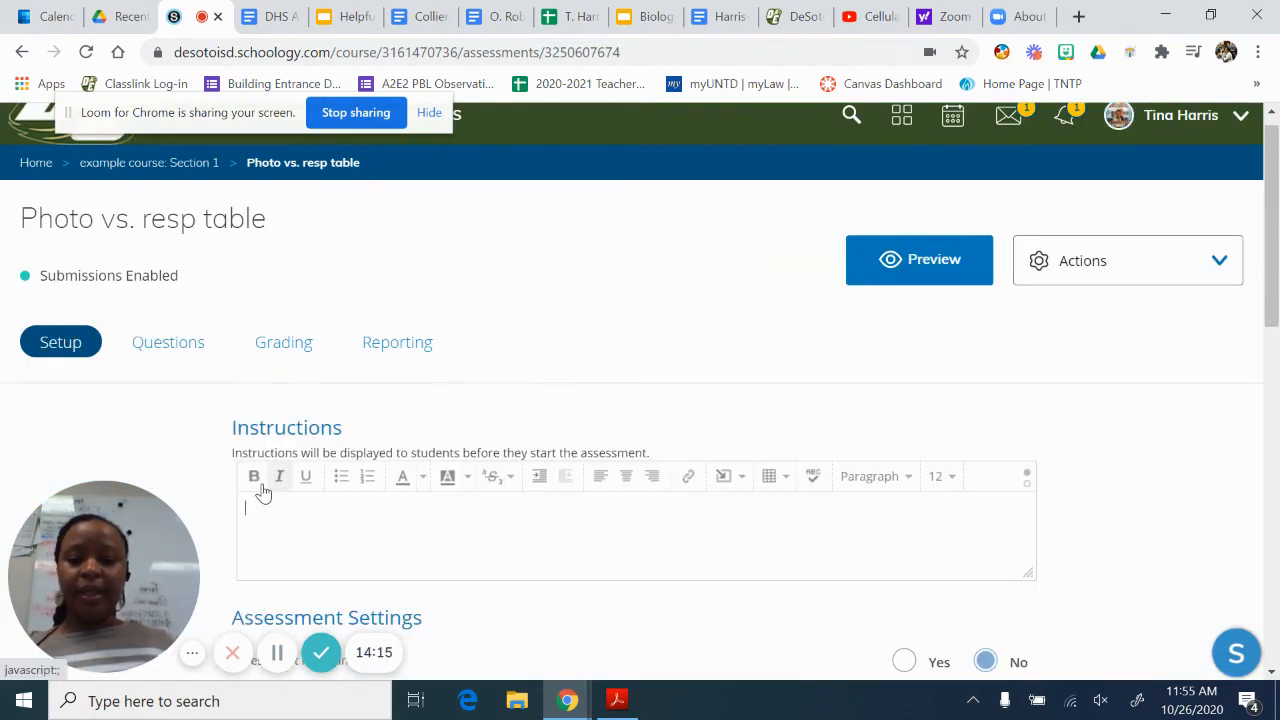
{"action": "left_click", "coordinate": [278, 529]}
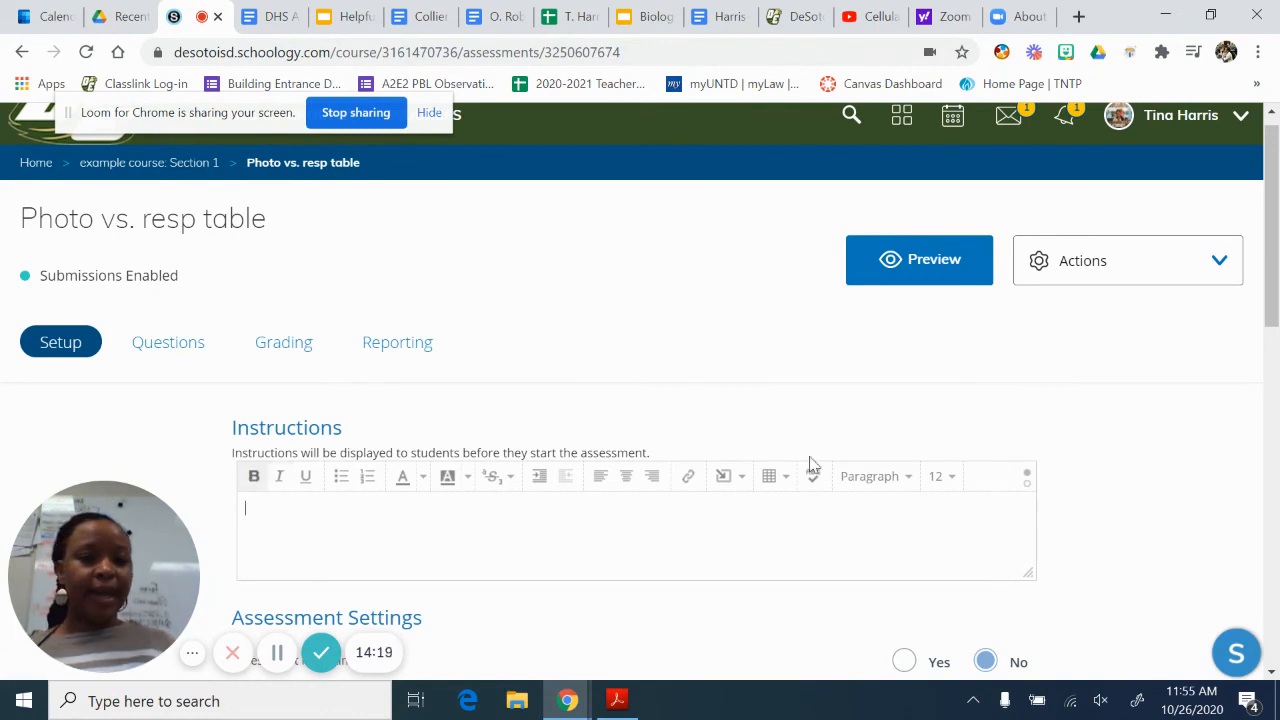
Step: Switch to YouTube, copy the embed code of "Cellular Respiration and the Mighty Mitochondria", and return to the Schoology assessment's instructions
{"action": "left_click", "coordinate": [870, 16]}
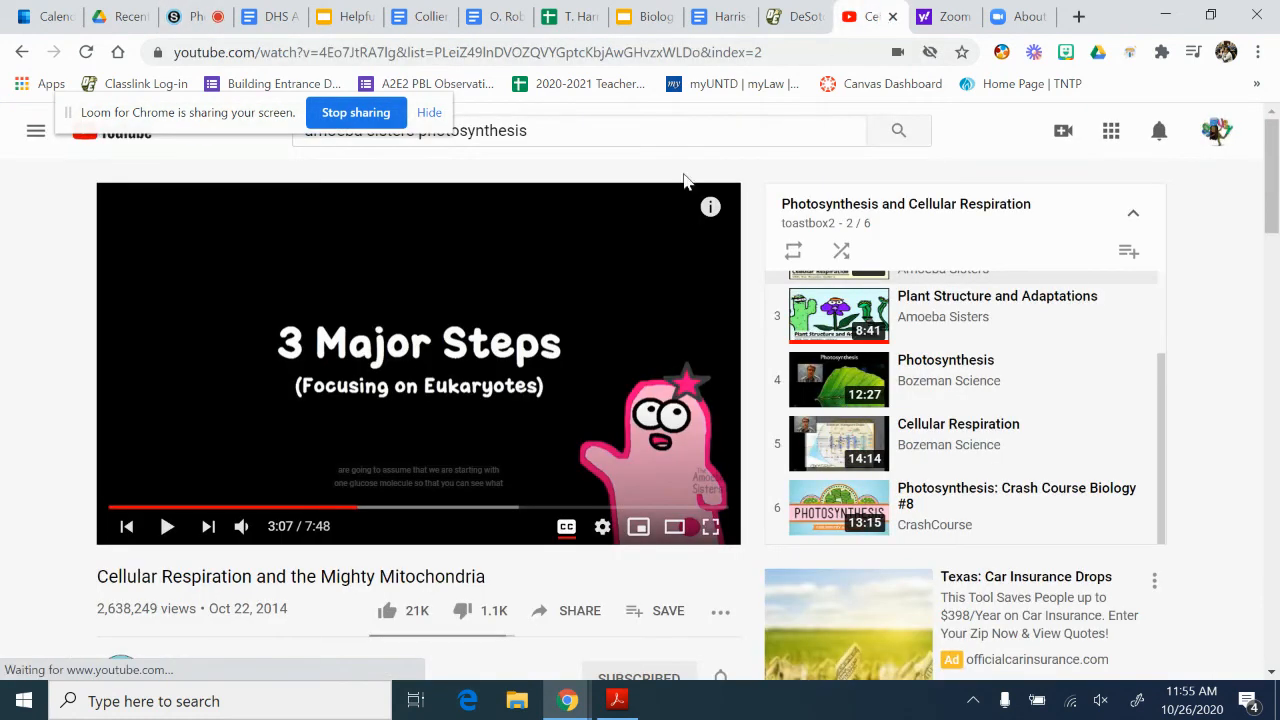
{"action": "left_click", "coordinate": [573, 611]}
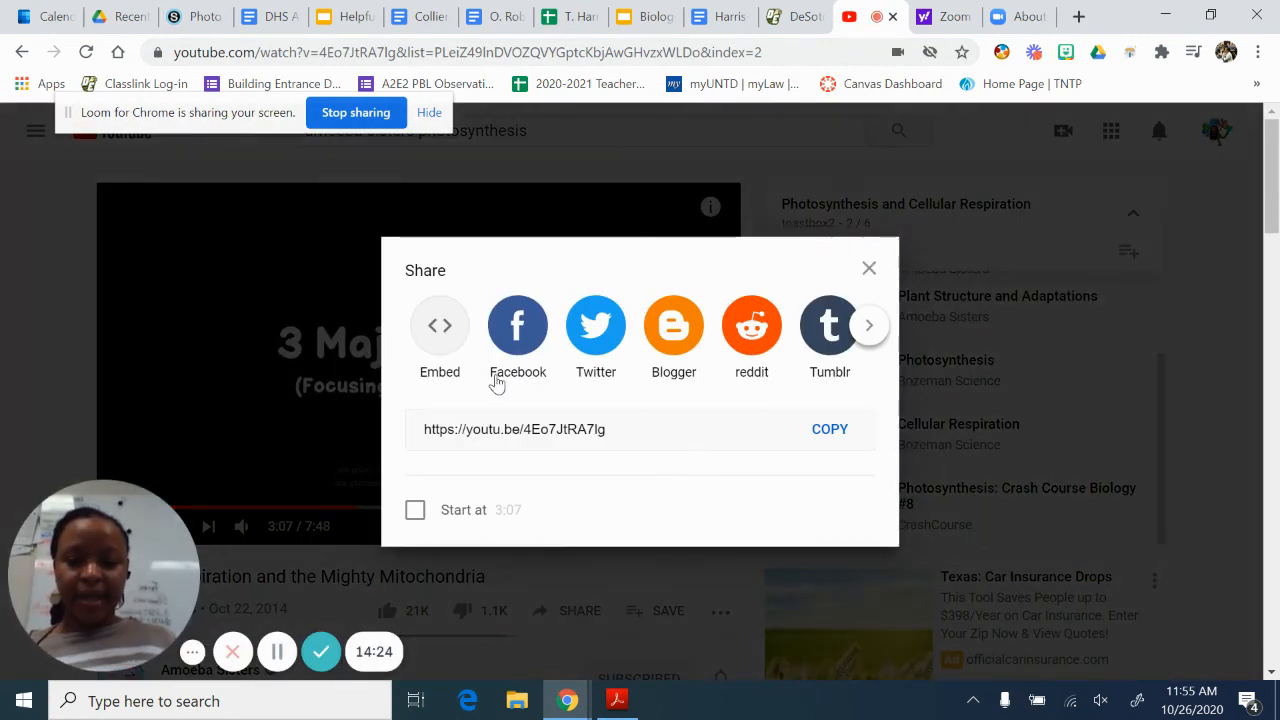
{"action": "left_click", "coordinate": [443, 340]}
{"action": "left_click", "coordinate": [1128, 543]}
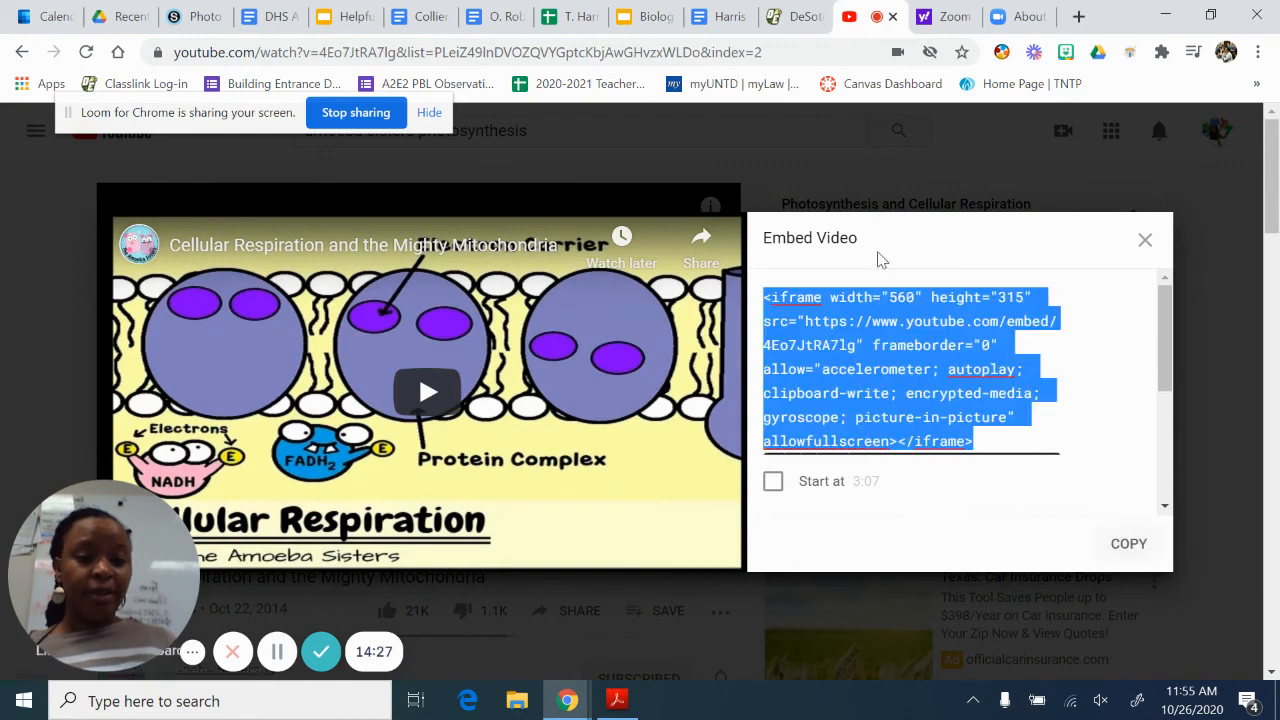
{"action": "left_click", "coordinate": [195, 16]}
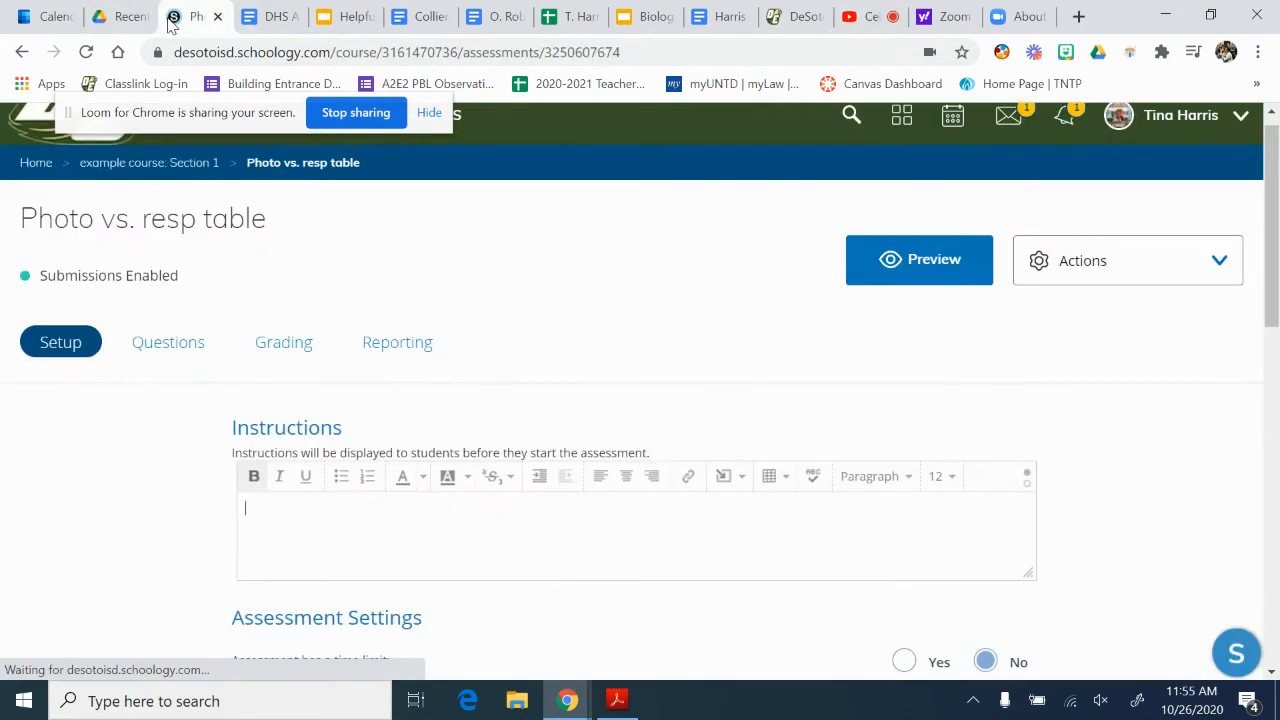
{"action": "left_click", "coordinate": [328, 537]}
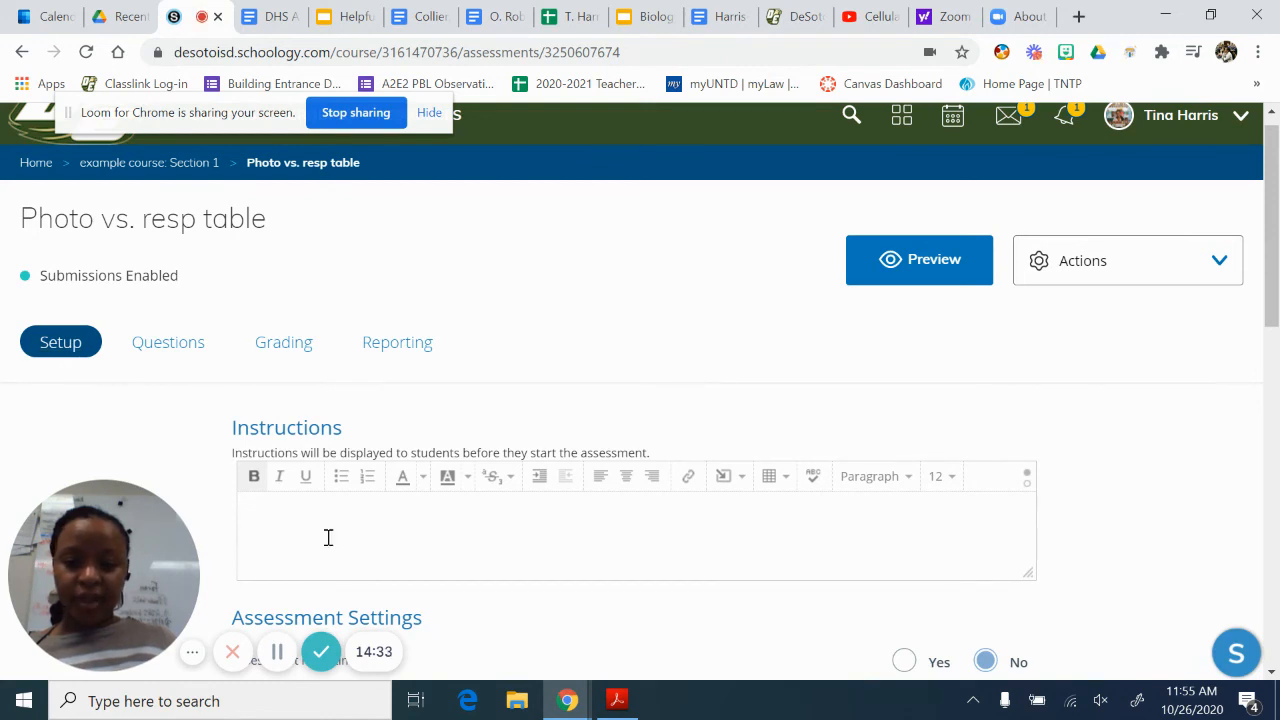
Step: Clear the leftover paragraph and bold tags in the instructions' HTML source and return to the visual editor
{"action": "left_click", "coordinate": [1027, 478]}
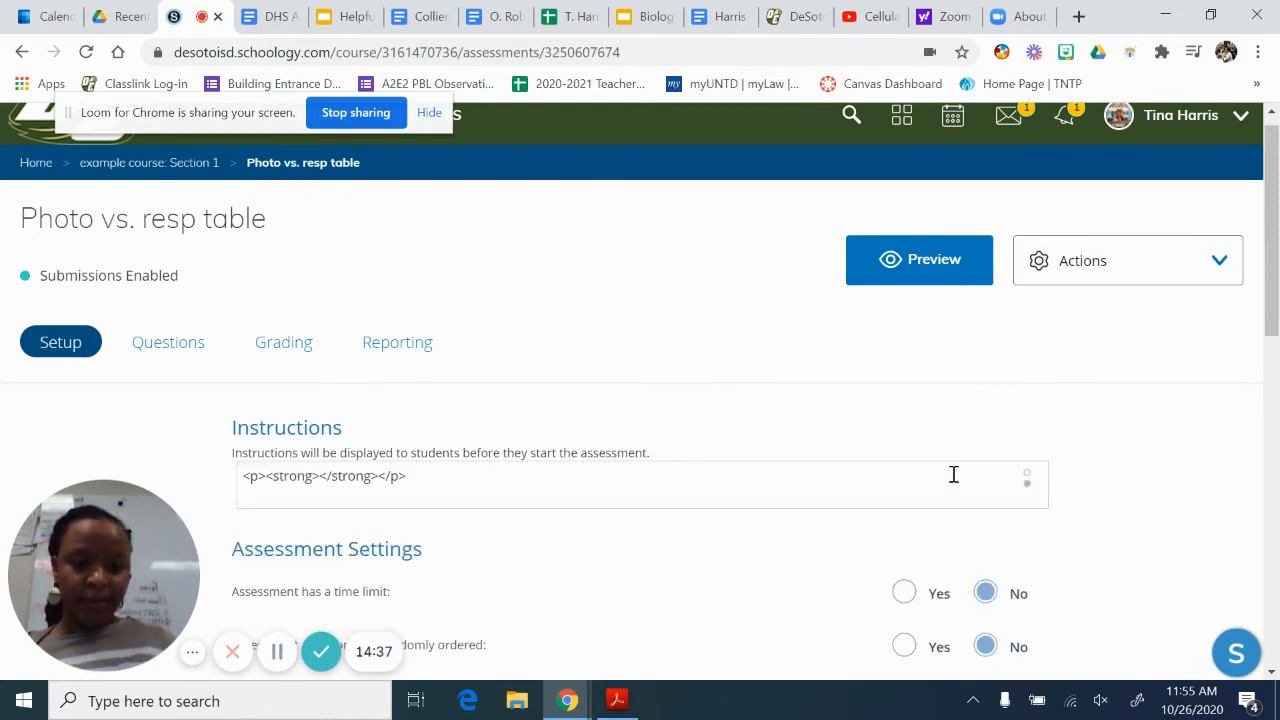
{"action": "left_click", "coordinate": [1027, 480]}
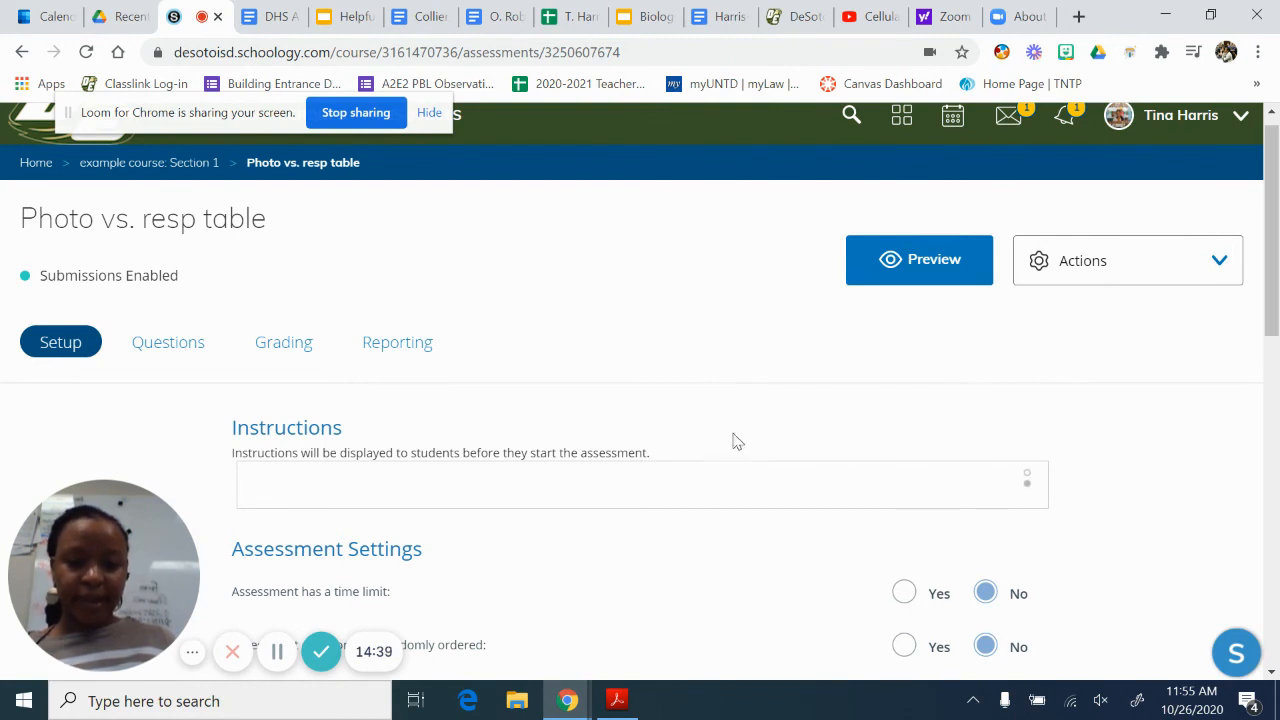
{"action": "left_click", "coordinate": [1027, 480]}
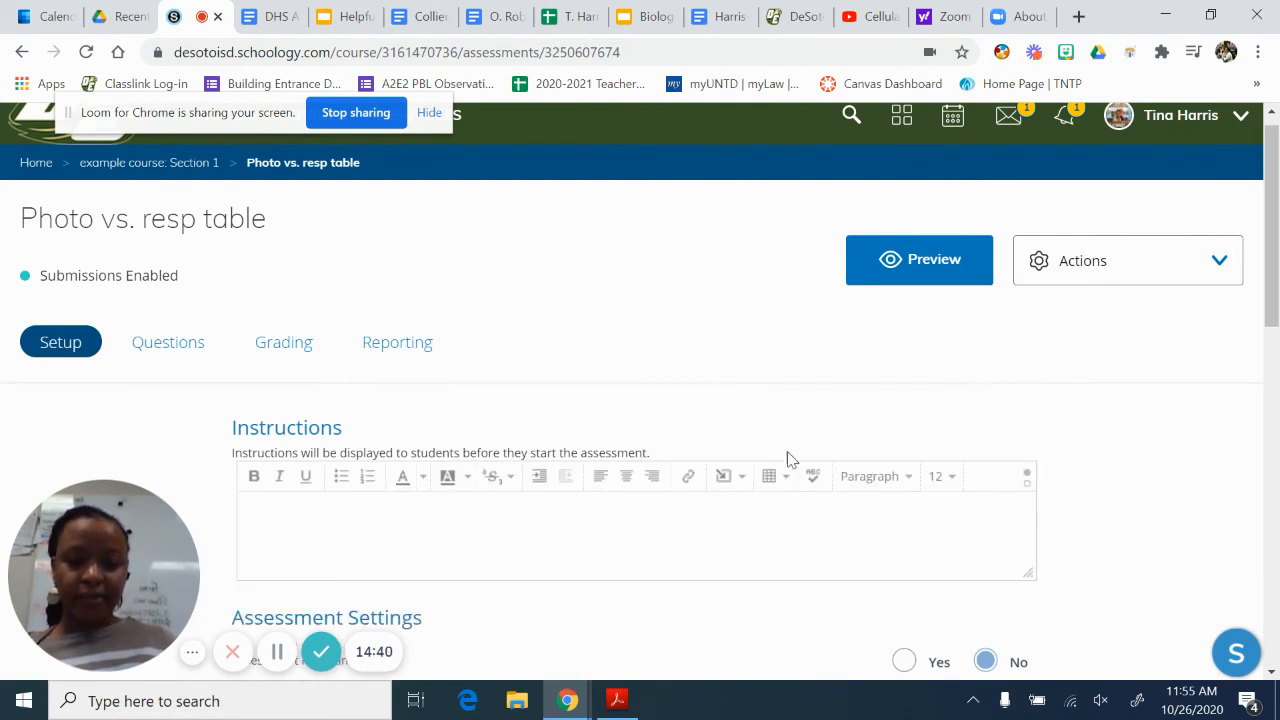
Step: Insert the copied YouTube embed code into the instructions as media from the web
{"action": "left_click", "coordinate": [742, 480]}
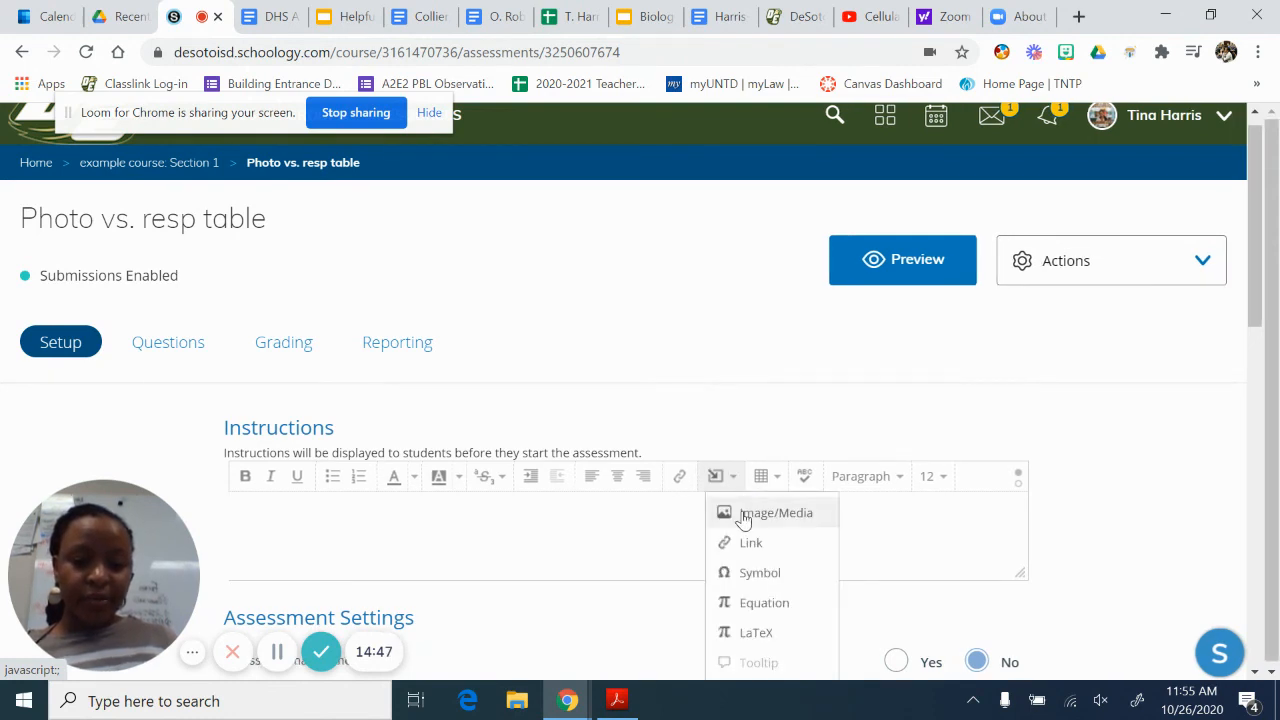
{"action": "left_click", "coordinate": [743, 515]}
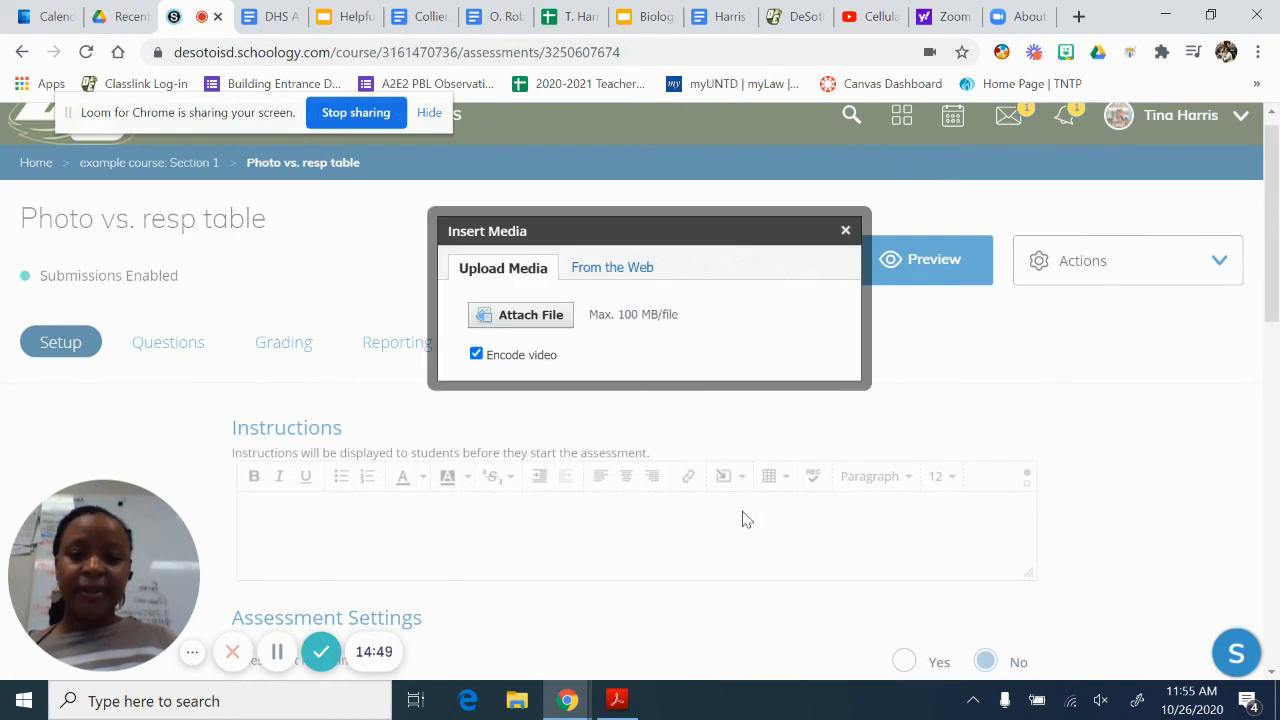
{"action": "left_click", "coordinate": [610, 268]}
{"action": "left_click", "coordinate": [659, 294]}
{"action": "left_click", "coordinate": [627, 332]}
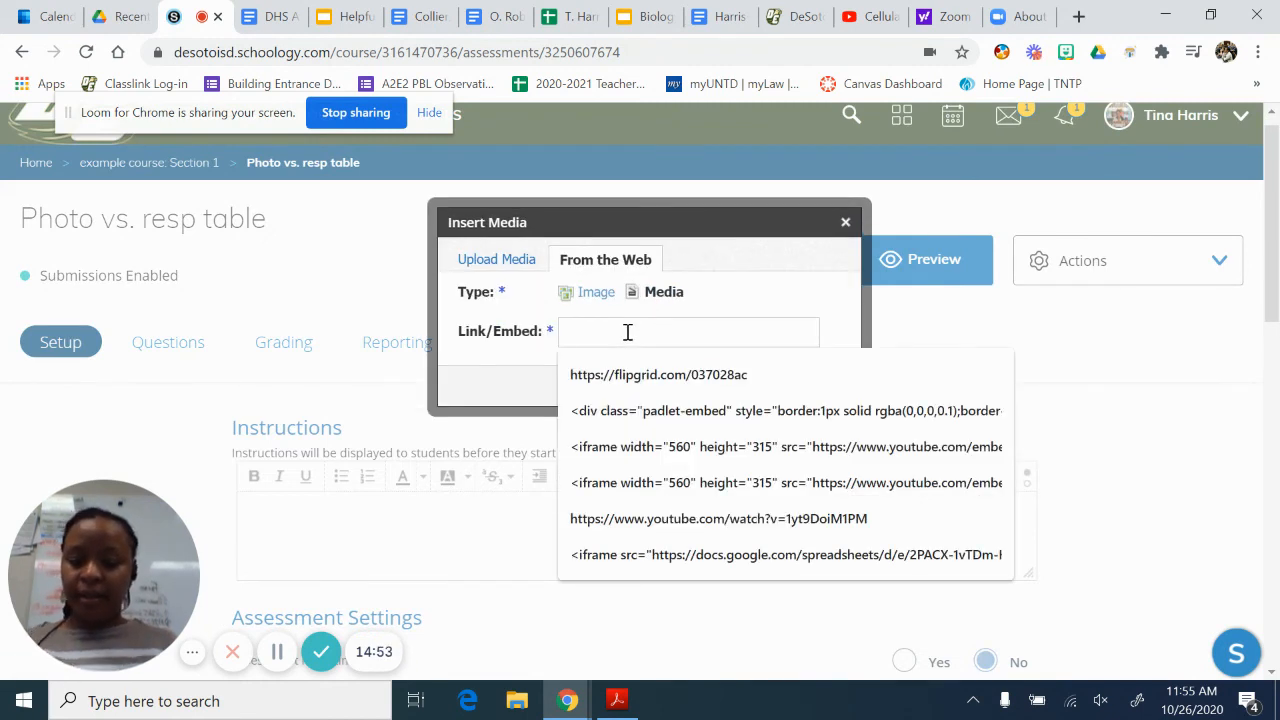
{"action": "key", "text": "ctrl+v"}
{"action": "left_click", "coordinate": [620, 388]}
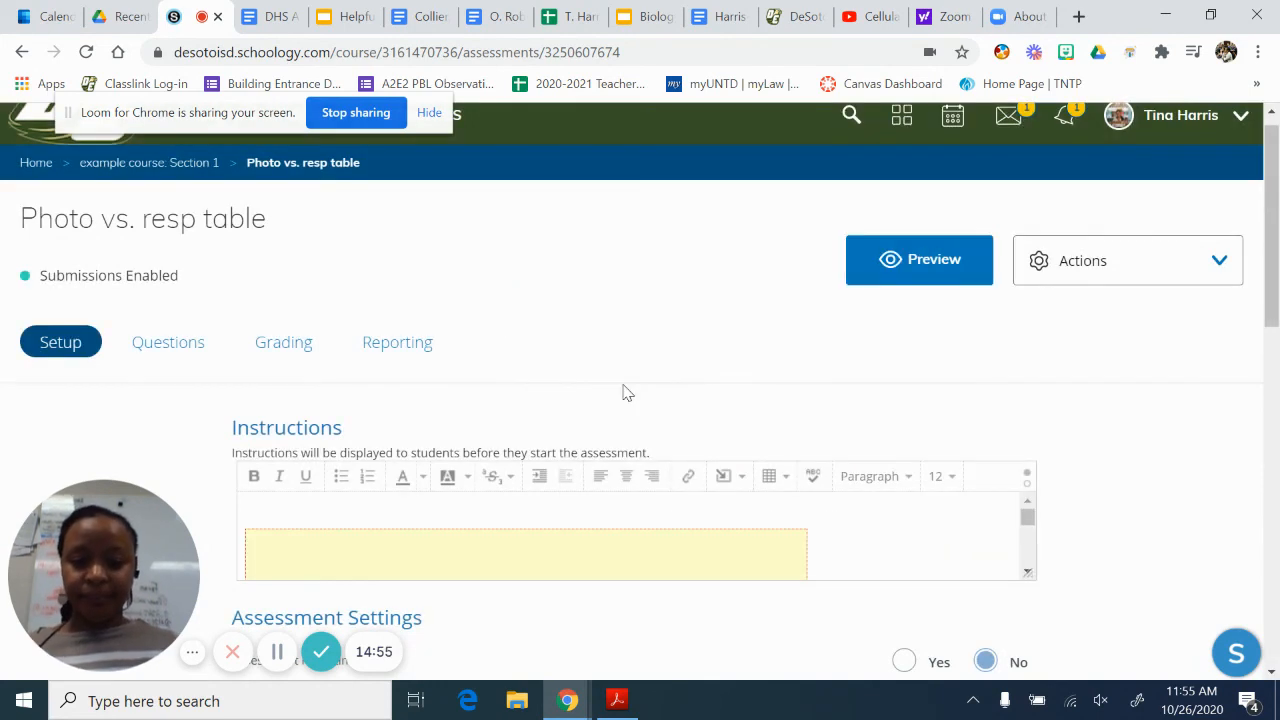
Step: Check the embedded video's code in the instructions' HTML source and return to the visual editor
{"action": "left_click", "coordinate": [676, 512]}
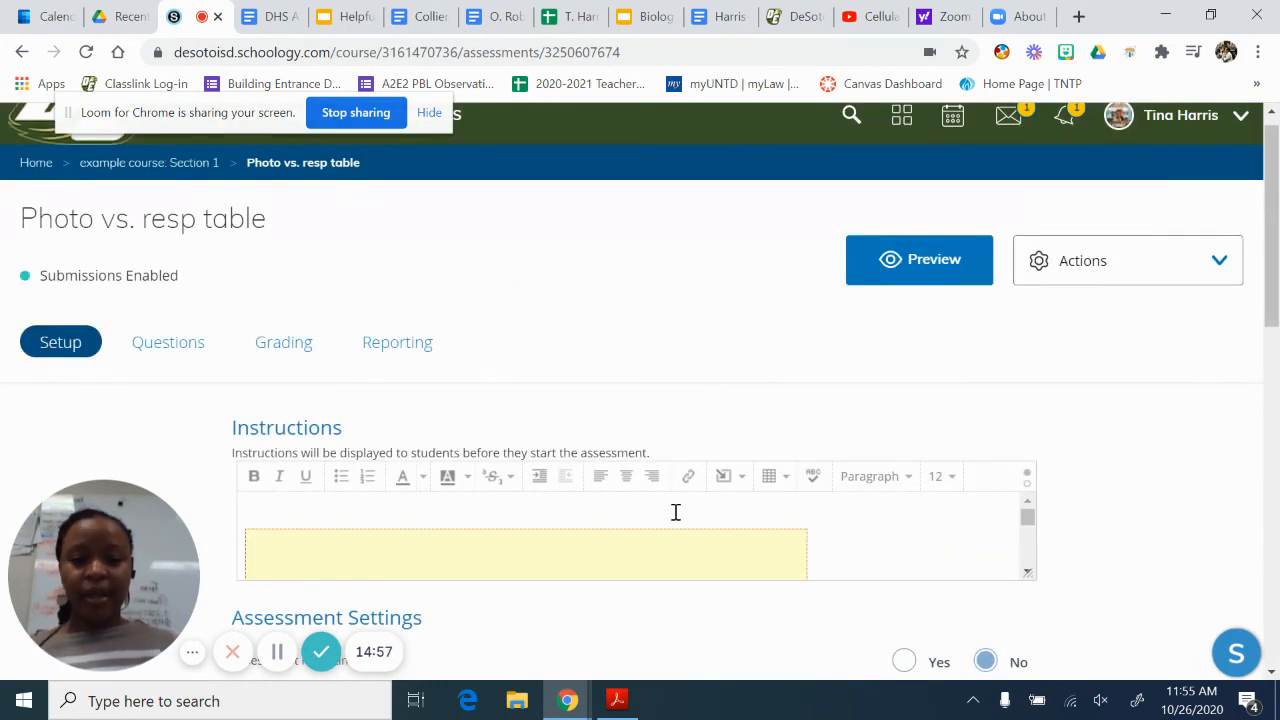
{"action": "left_click", "coordinate": [1026, 480]}
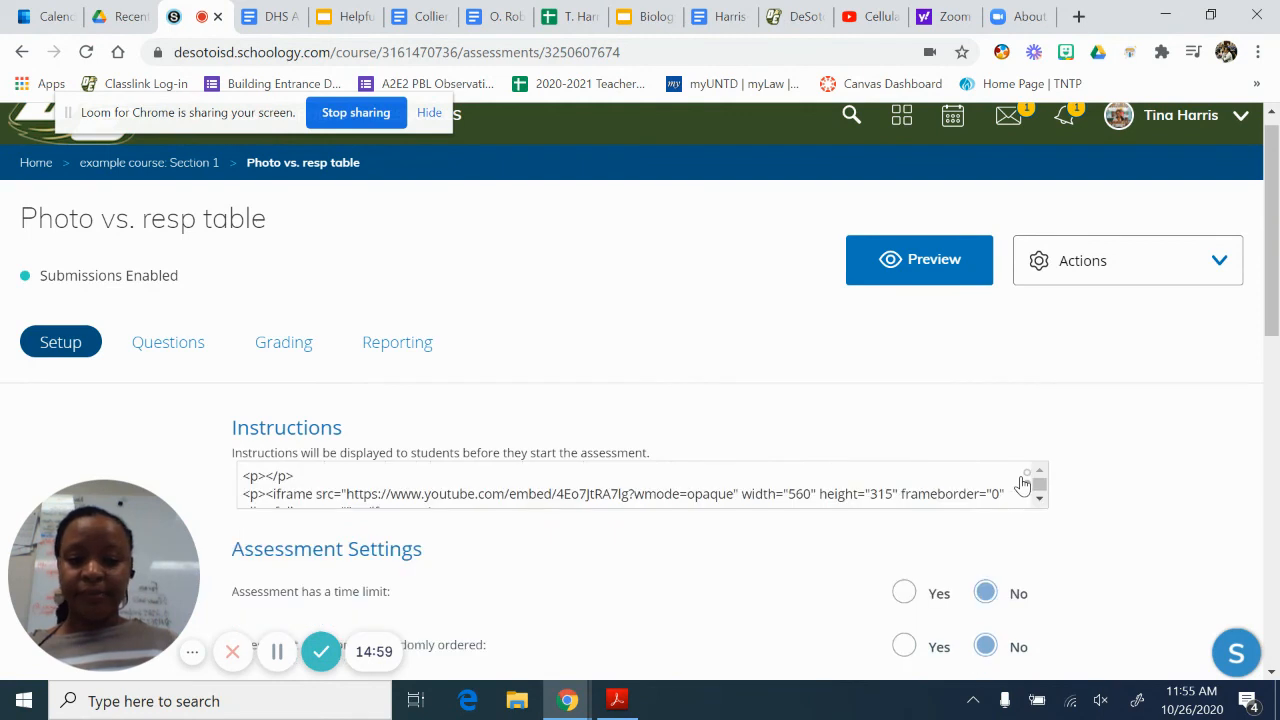
{"action": "scroll", "coordinate": [595, 508], "scroll_direction": "up", "scroll_amount": 1}
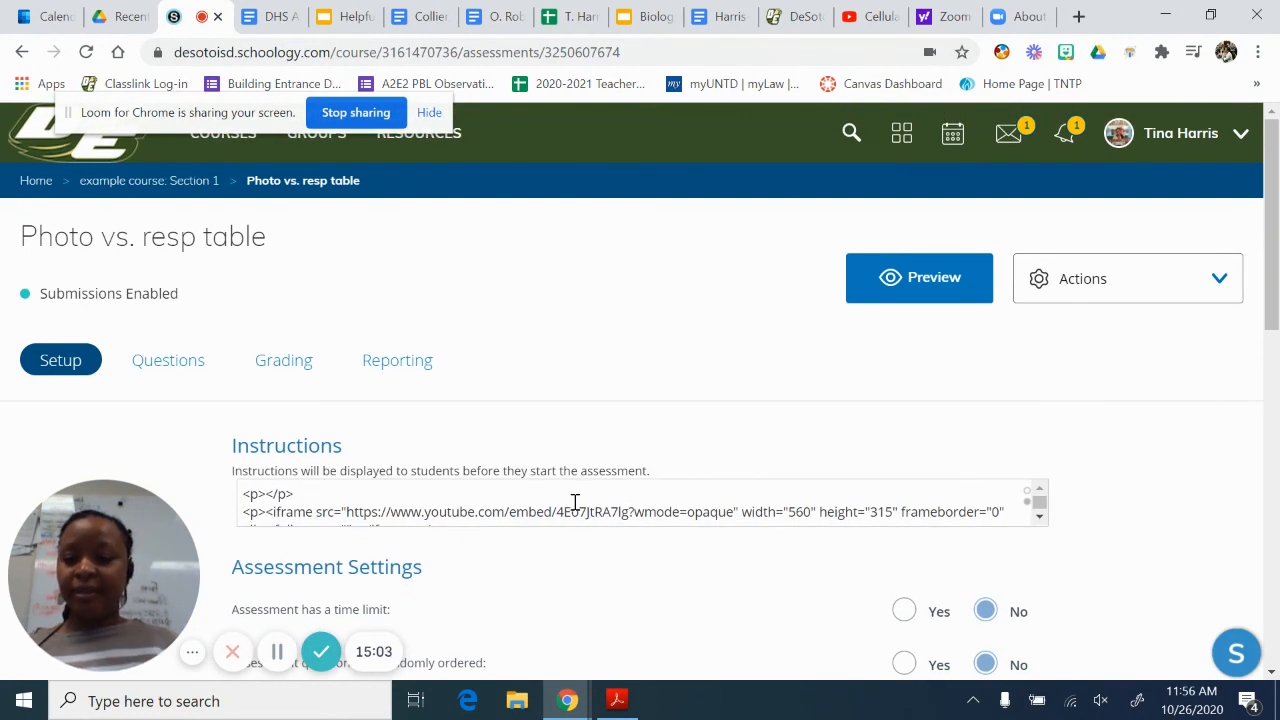
{"action": "left_click", "coordinate": [1026, 497]}
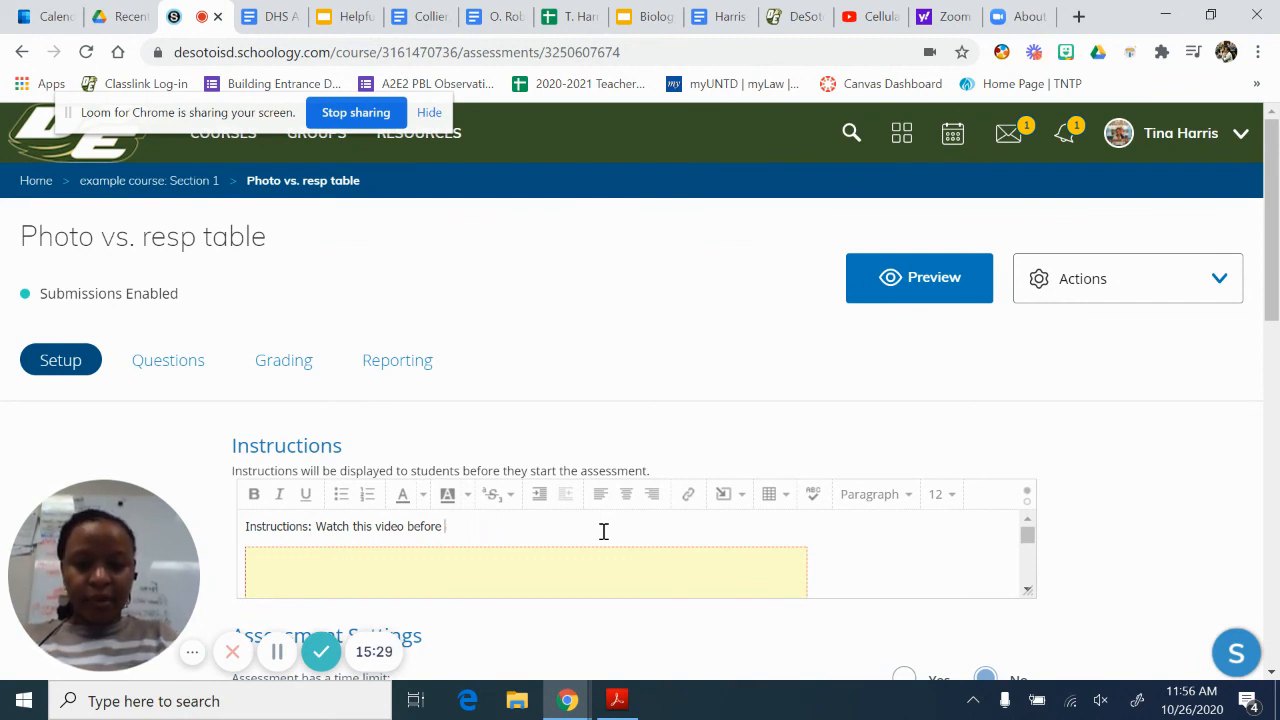
Step: Enter "Instructions: Watch this video before completing the table." above the embedded video and set its font size to 16
{"action": "type", "text": "eti"}
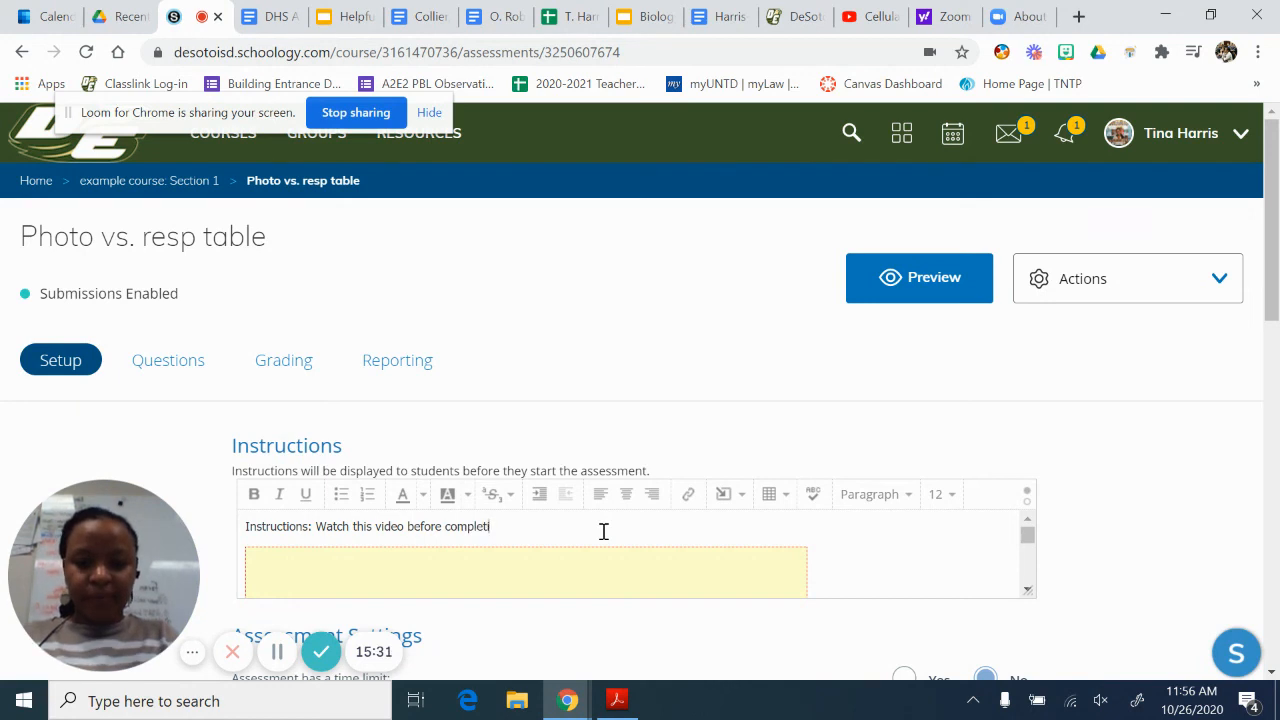
{"action": "type", "text": "ng hhe table."}
{"action": "left_click_drag", "start_coordinate": [589, 524], "coordinate": [229, 531]}
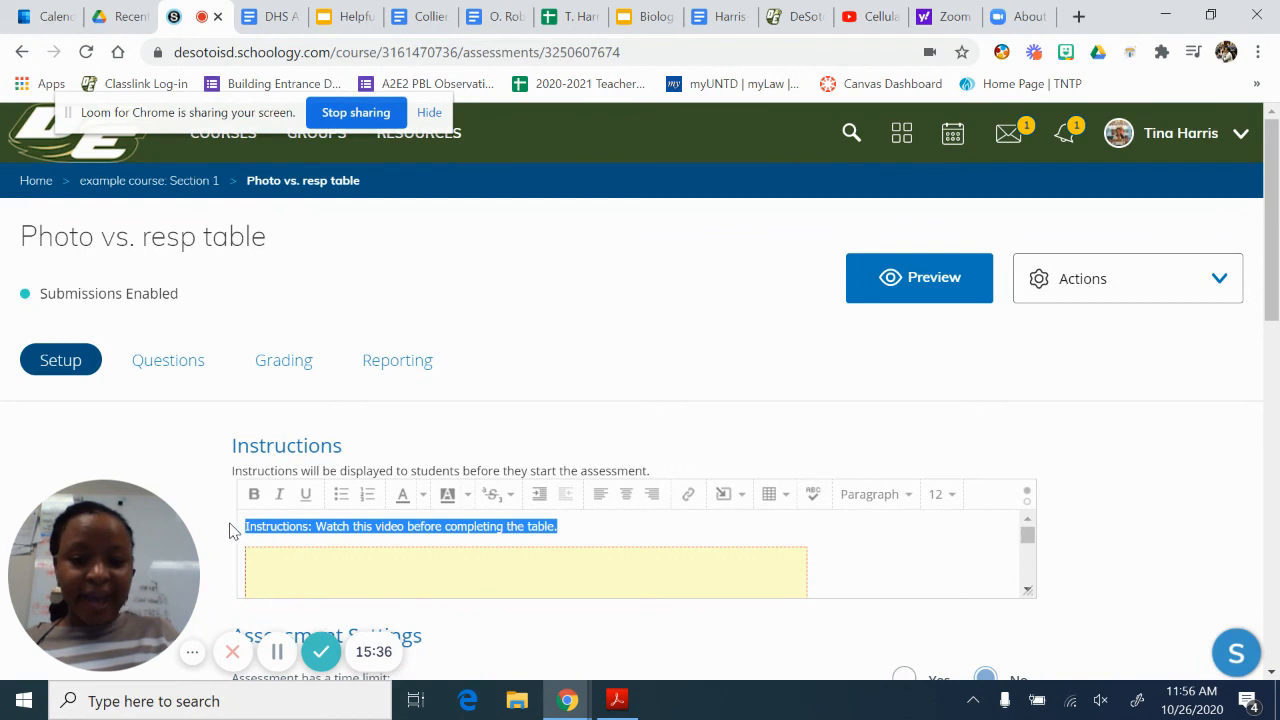
{"action": "left_click", "coordinate": [952, 494]}
{"action": "left_click", "coordinate": [940, 640]}
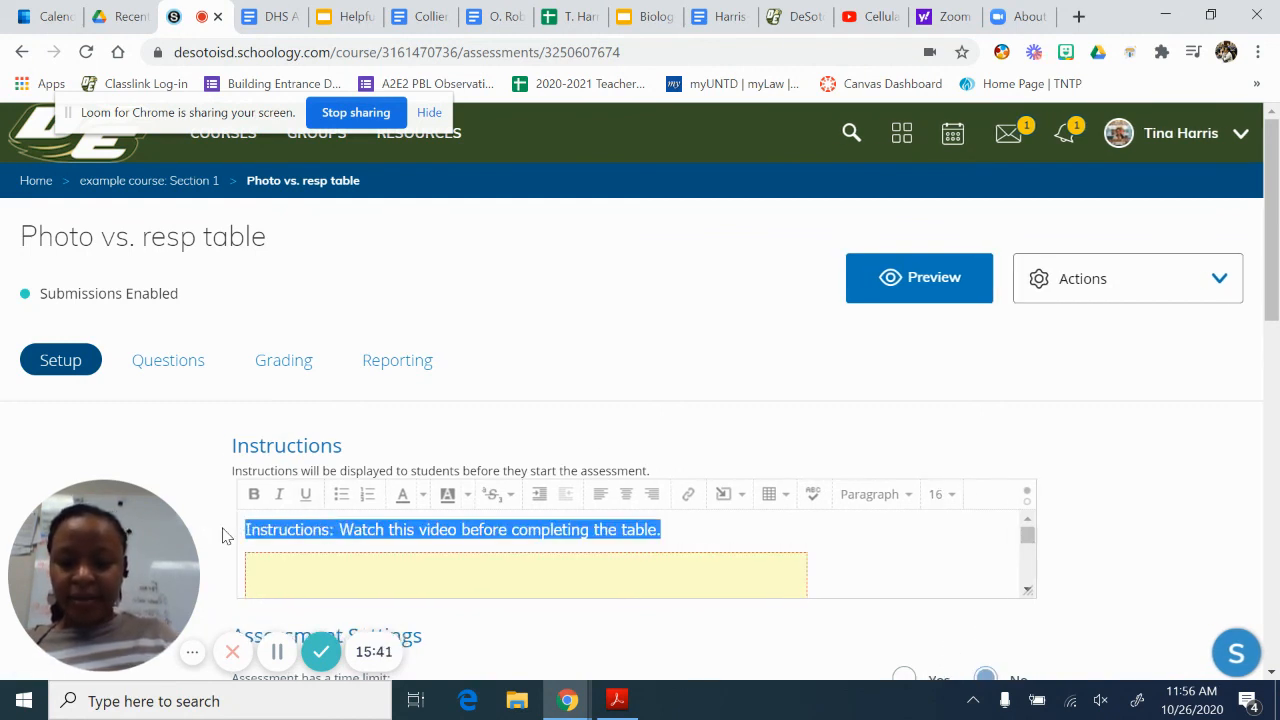
Step: Make the word "Instructions" bold and save the assessment setup
{"action": "left_click", "coordinate": [328, 533]}
{"action": "left_click_drag", "start_coordinate": [328, 533], "coordinate": [237, 533]}
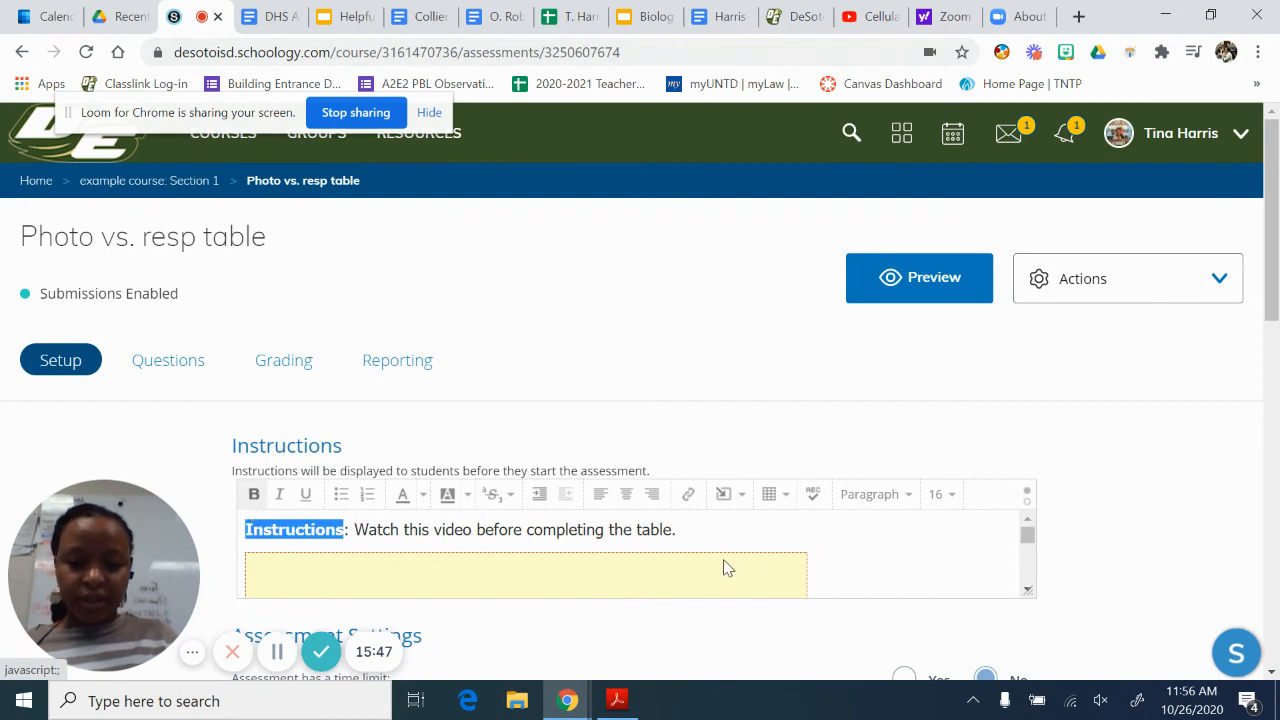
{"action": "scroll", "coordinate": [868, 556], "scroll_direction": "down", "scroll_amount": 1}
{"action": "scroll", "coordinate": [868, 556], "scroll_direction": "down", "scroll_amount": 15}
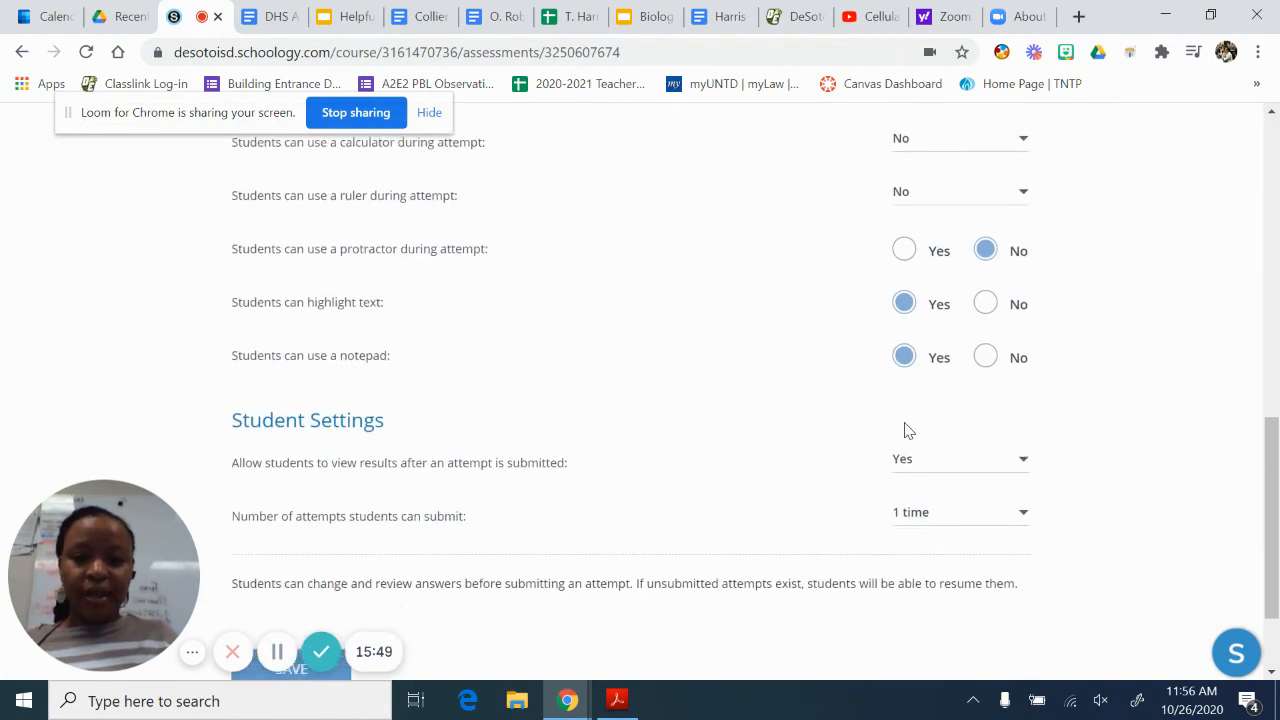
{"action": "left_click", "coordinate": [291, 541]}
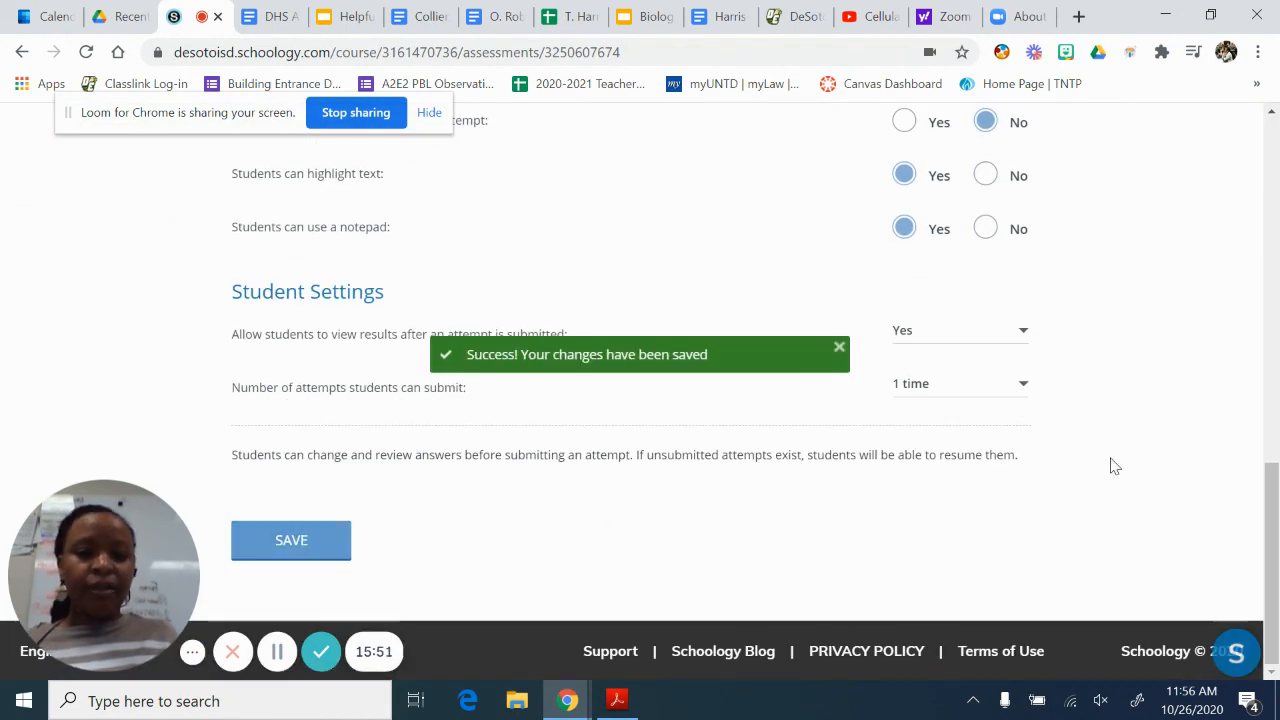
Step: Preview the assessment's start page to check the instructions and the embedded video
{"action": "left_click", "coordinate": [921, 286]}
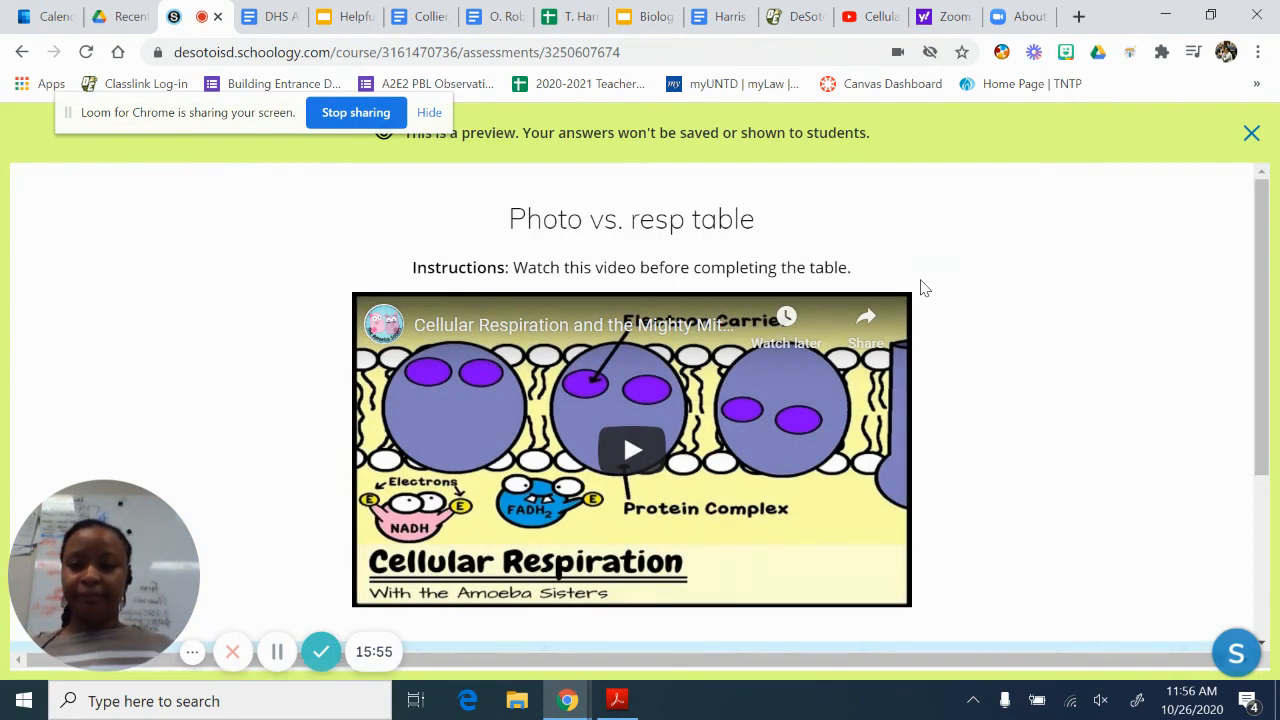
{"action": "scroll", "coordinate": [922, 287], "scroll_direction": "down", "scroll_amount": 1}
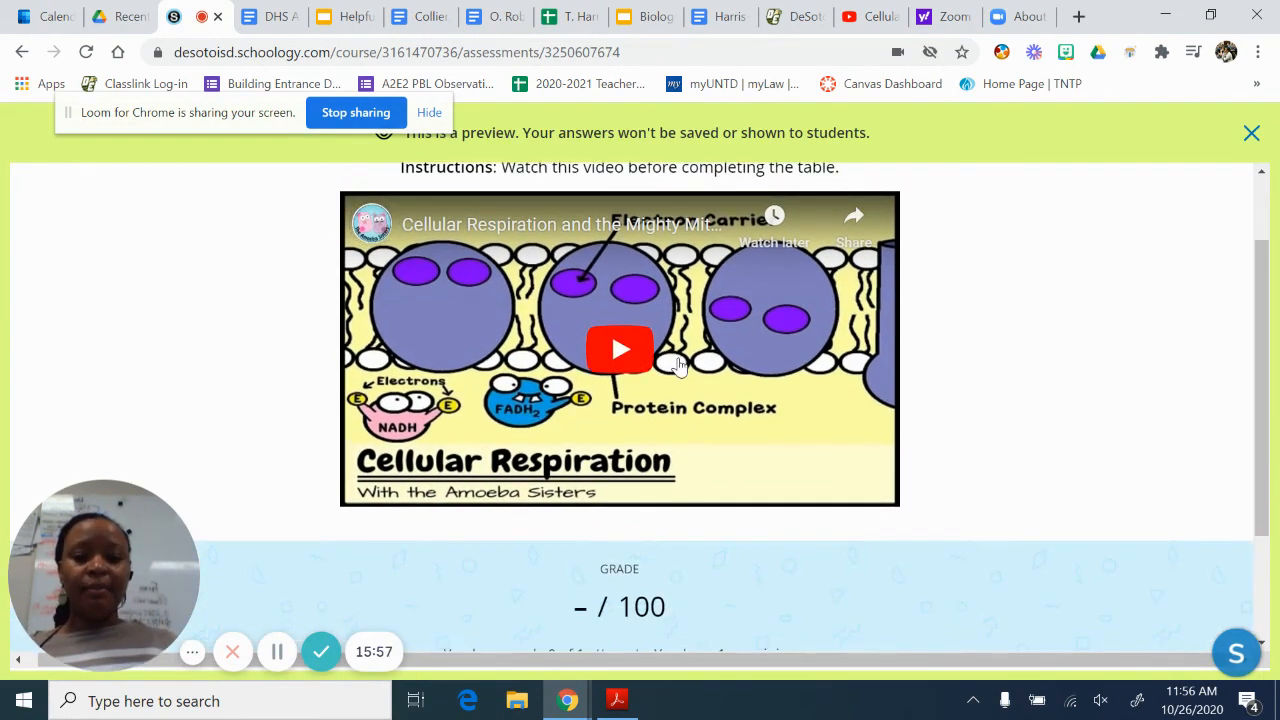
{"action": "scroll", "coordinate": [794, 520], "scroll_direction": "down", "scroll_amount": 2}
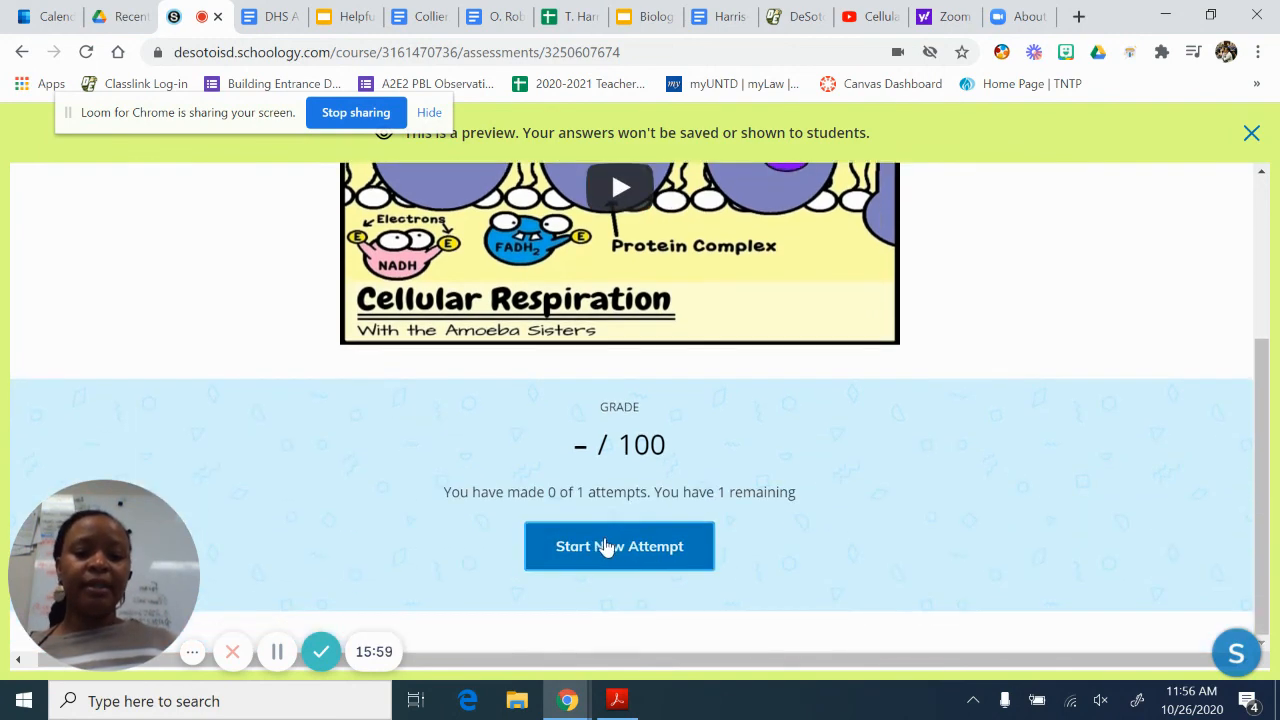
Step: Start a new preview attempt and examine the drag-and-drop table and its response choices
{"action": "left_click", "coordinate": [611, 546]}
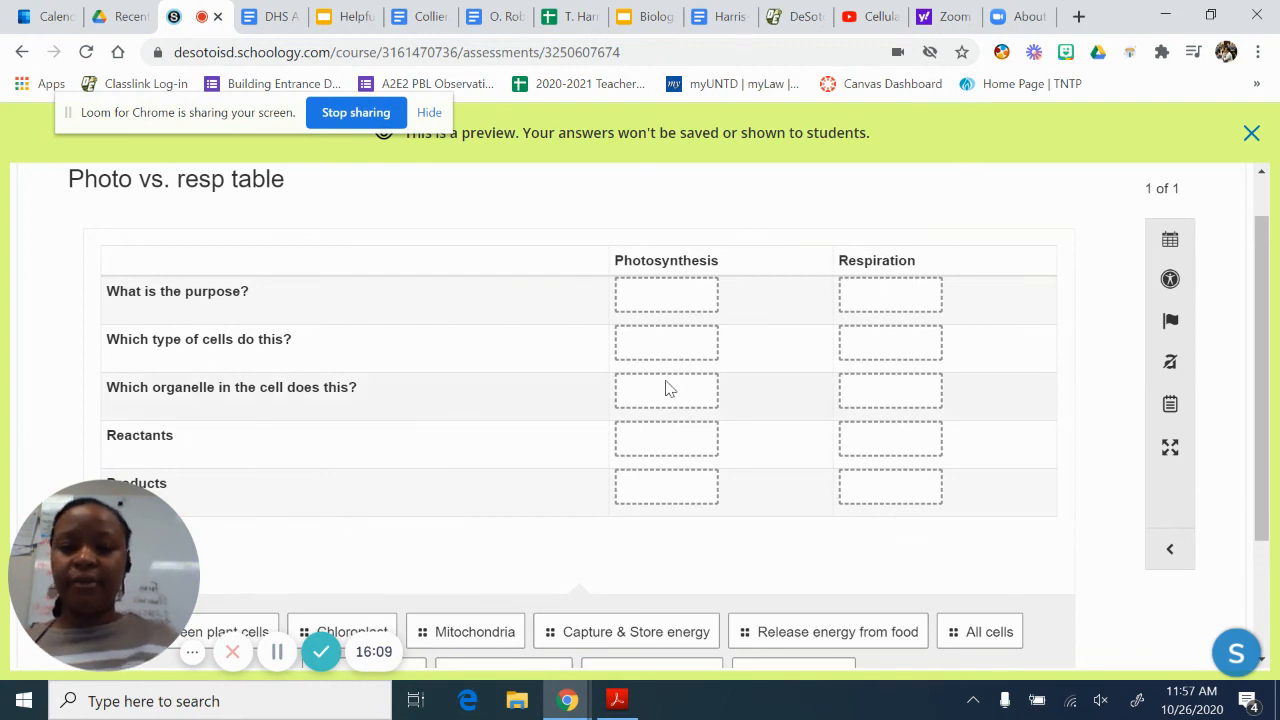
{"action": "scroll", "coordinate": [669, 389], "scroll_direction": "up", "scroll_amount": 1}
{"action": "scroll", "coordinate": [662, 430], "scroll_direction": "down", "scroll_amount": 1}
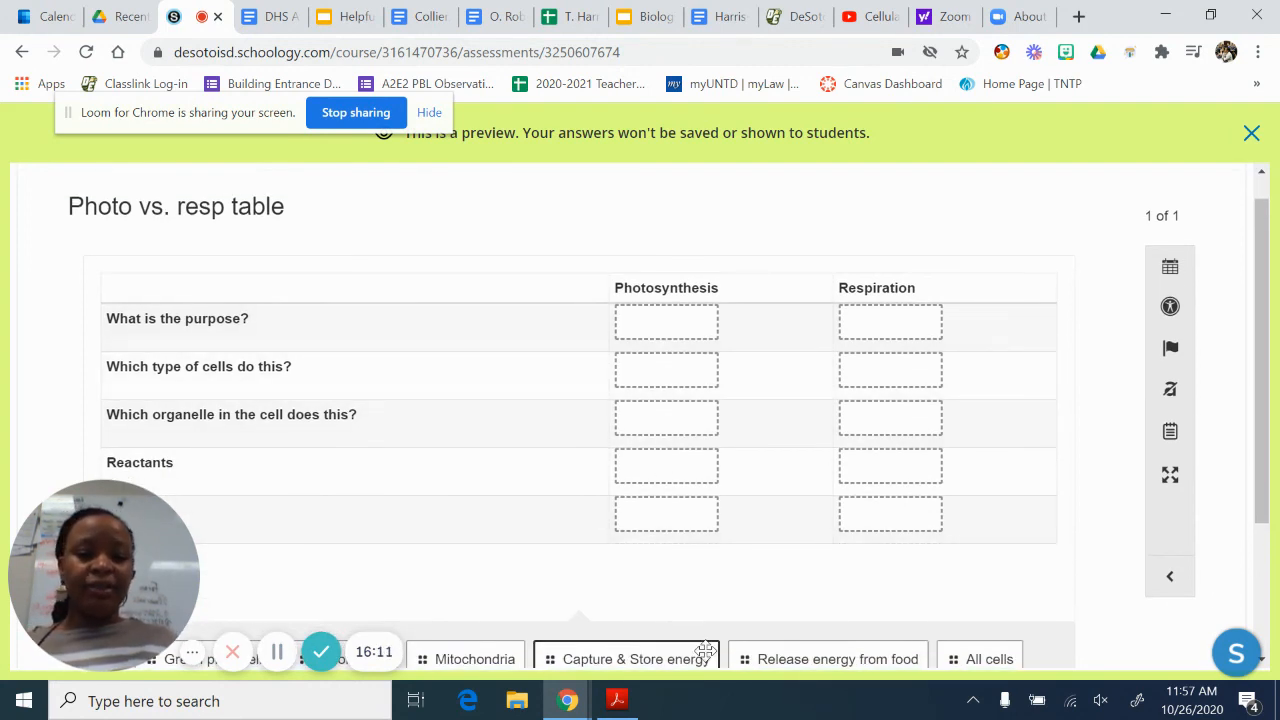
{"action": "scroll", "coordinate": [702, 645], "scroll_direction": "down", "scroll_amount": 1}
{"action": "left_click_drag", "start_coordinate": [702, 573], "coordinate": [714, 506]}
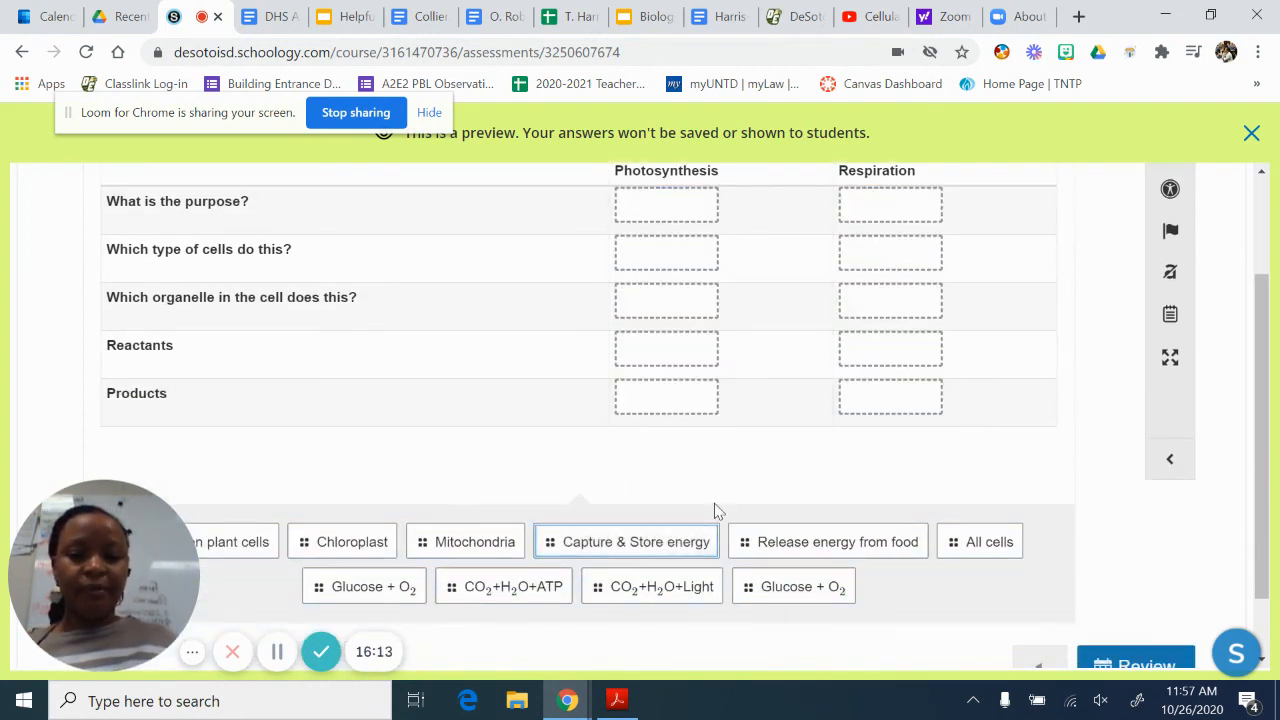
{"action": "scroll", "coordinate": [754, 428], "scroll_direction": "up", "scroll_amount": 2}
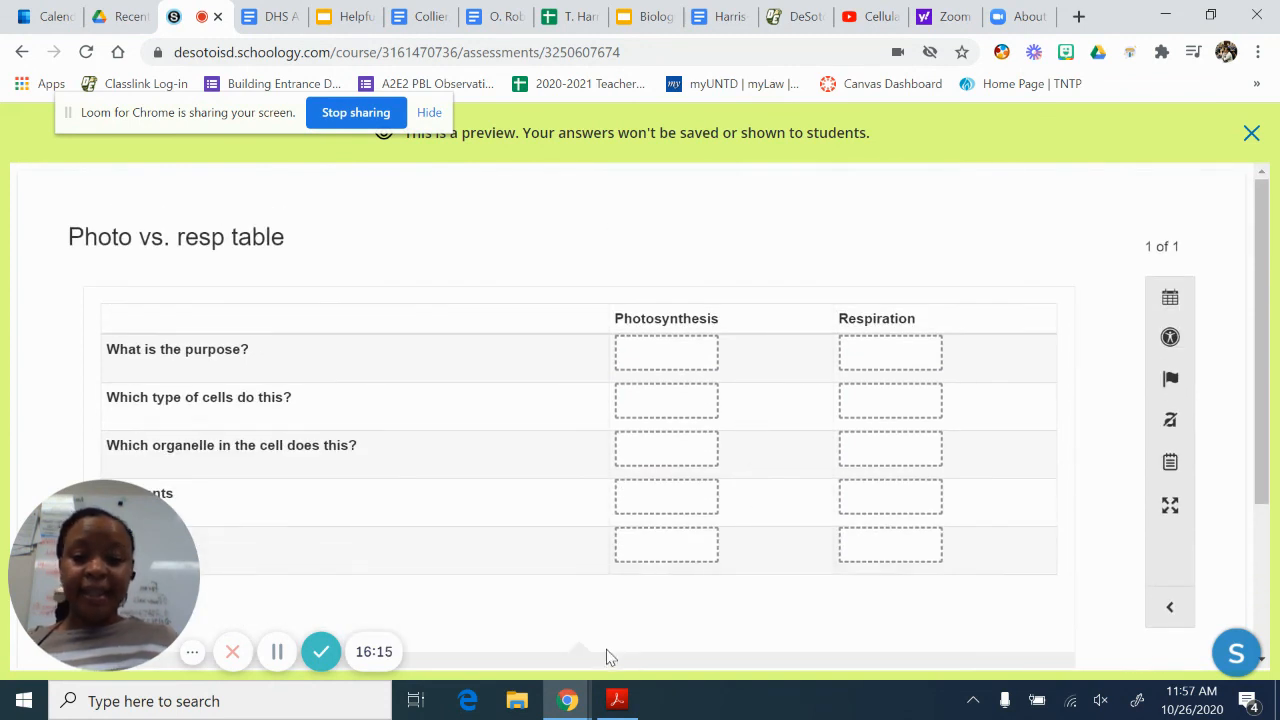